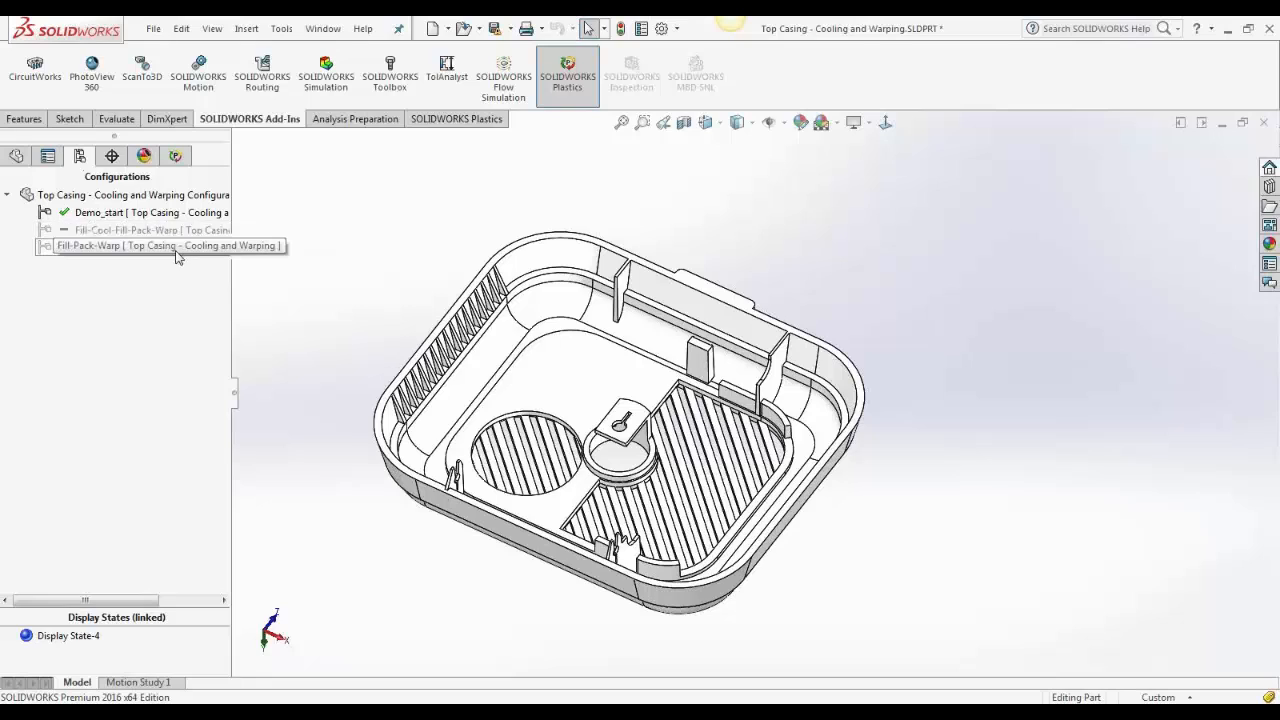
Activate the Fill-Pack-Warp configuration, reload its Plastics project and display the Plastics analysis tree
double_click(106, 249)
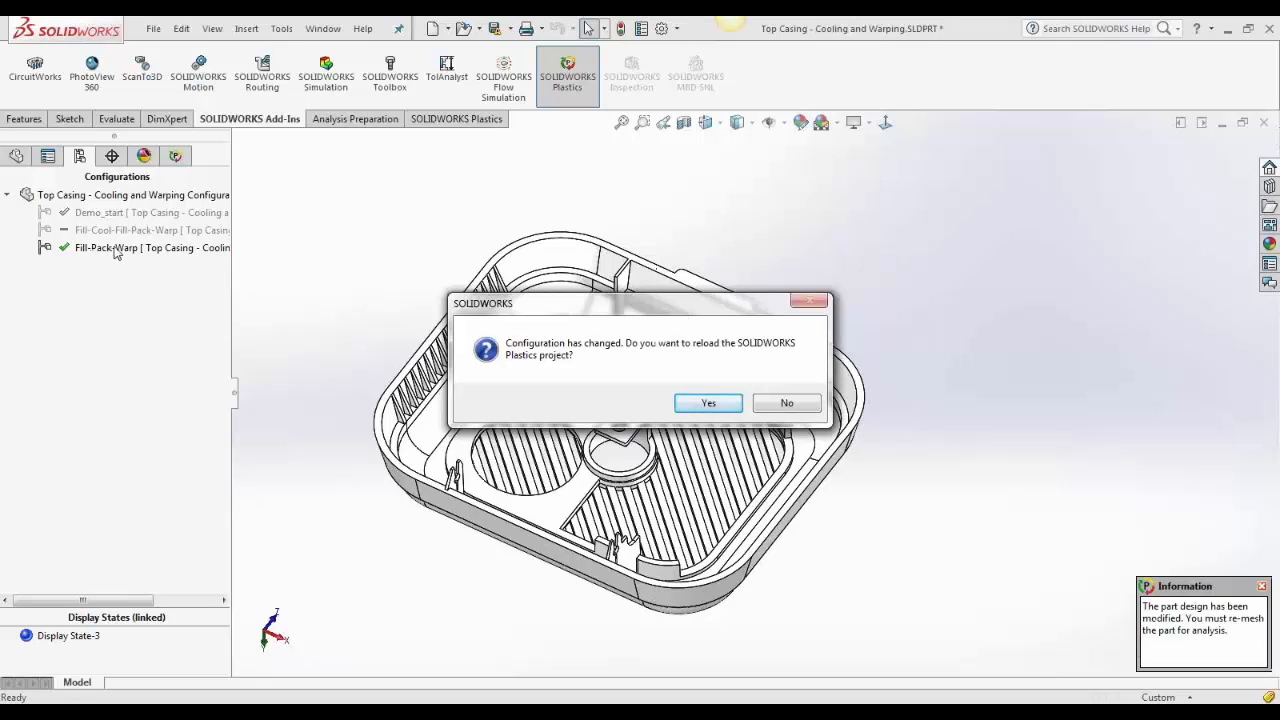
click(710, 404)
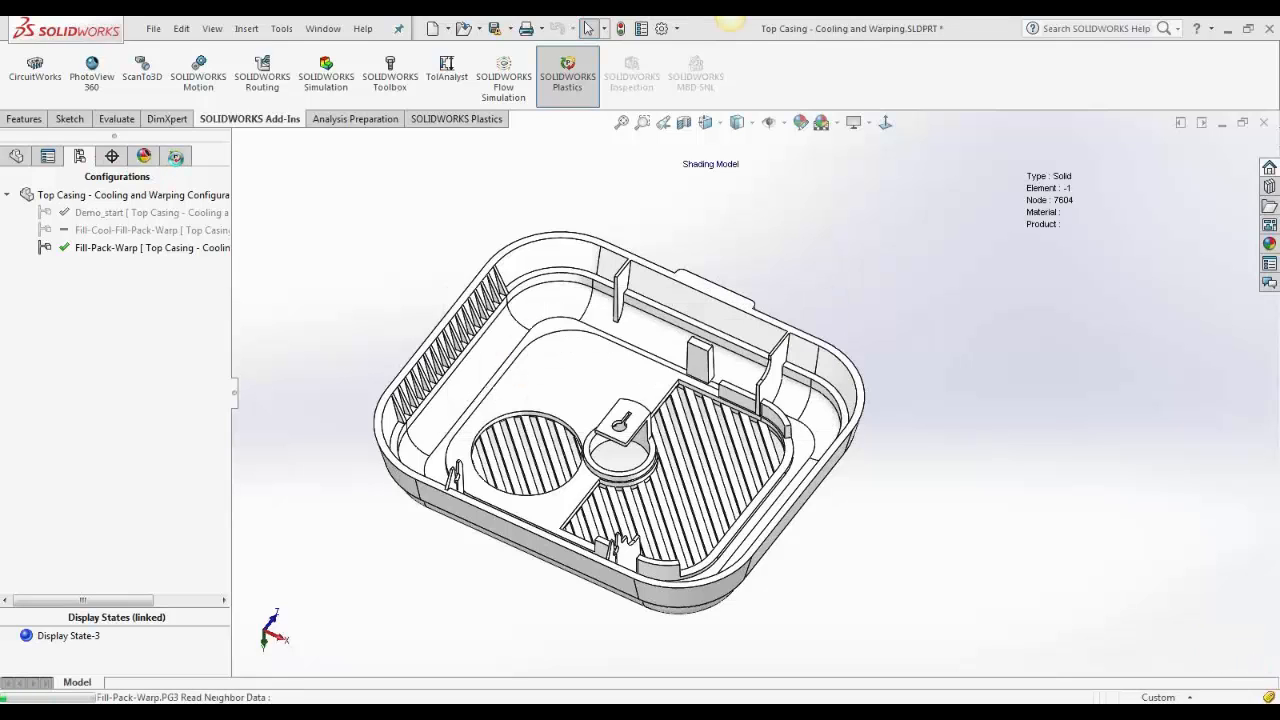
click(178, 158)
scroll(228, 200, down, 1)
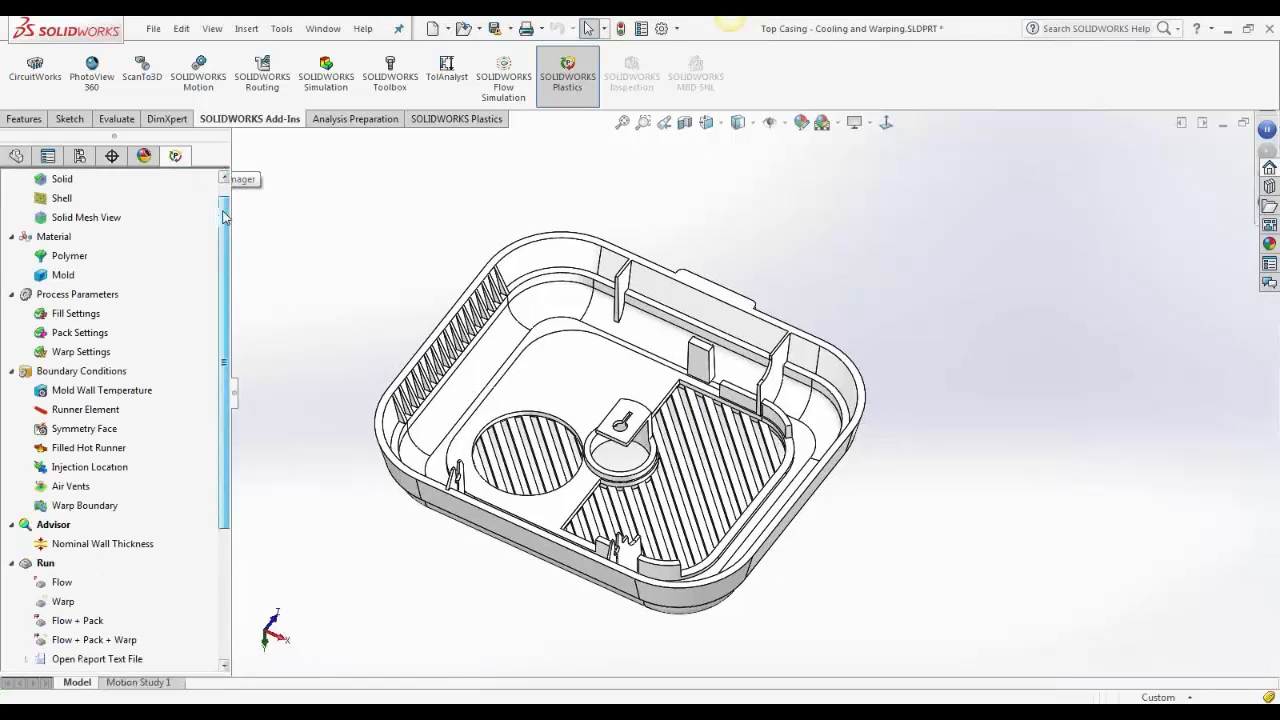
drag(224, 218, 224, 206)
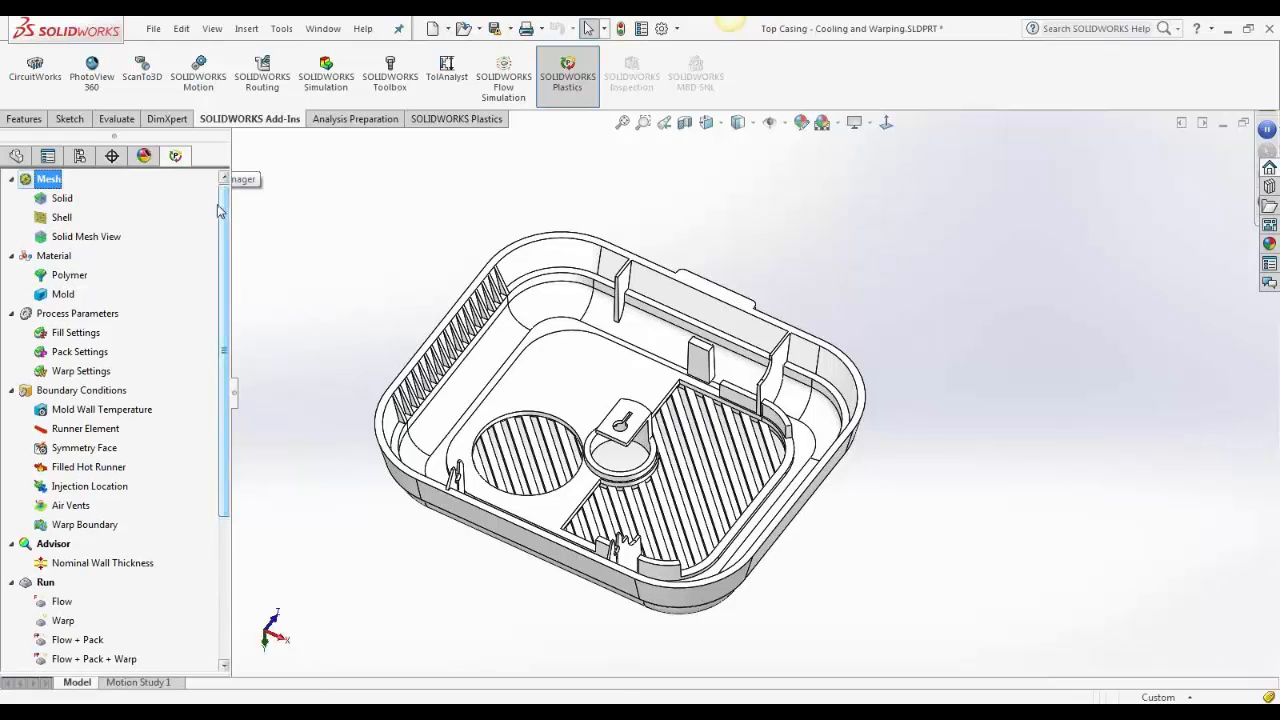
click(81, 157)
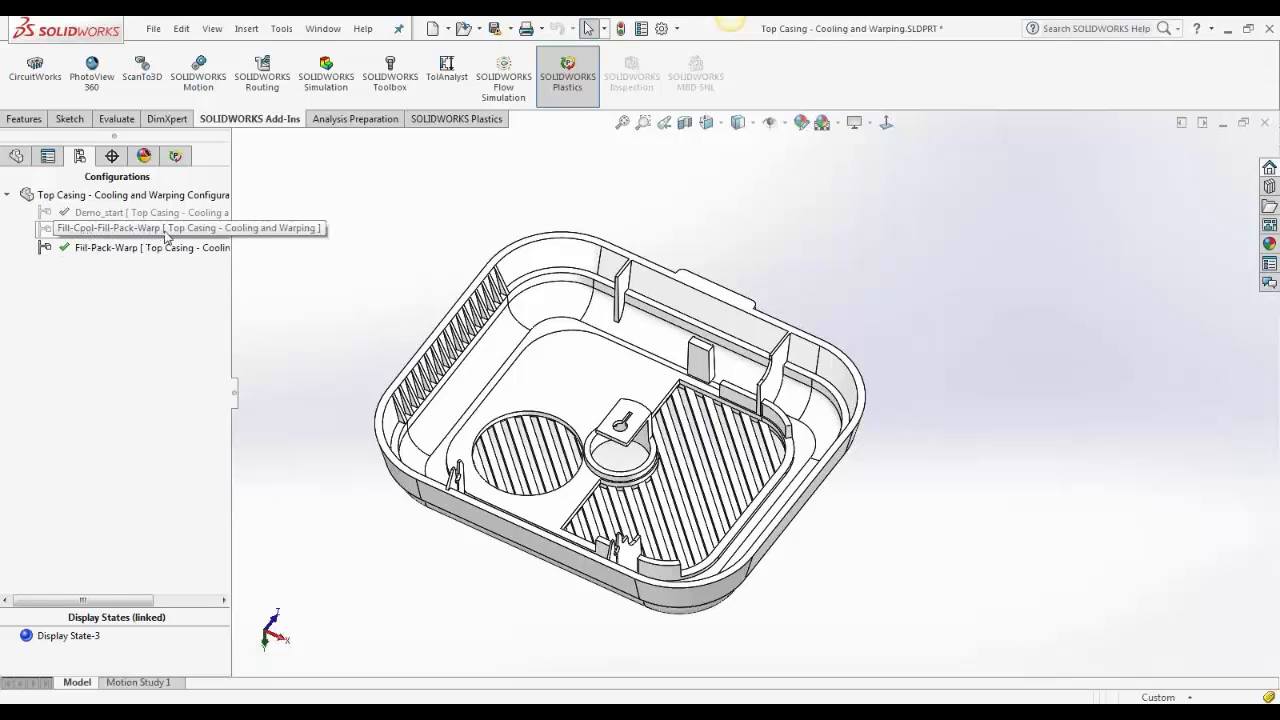
double_click(76, 250)
click(175, 156)
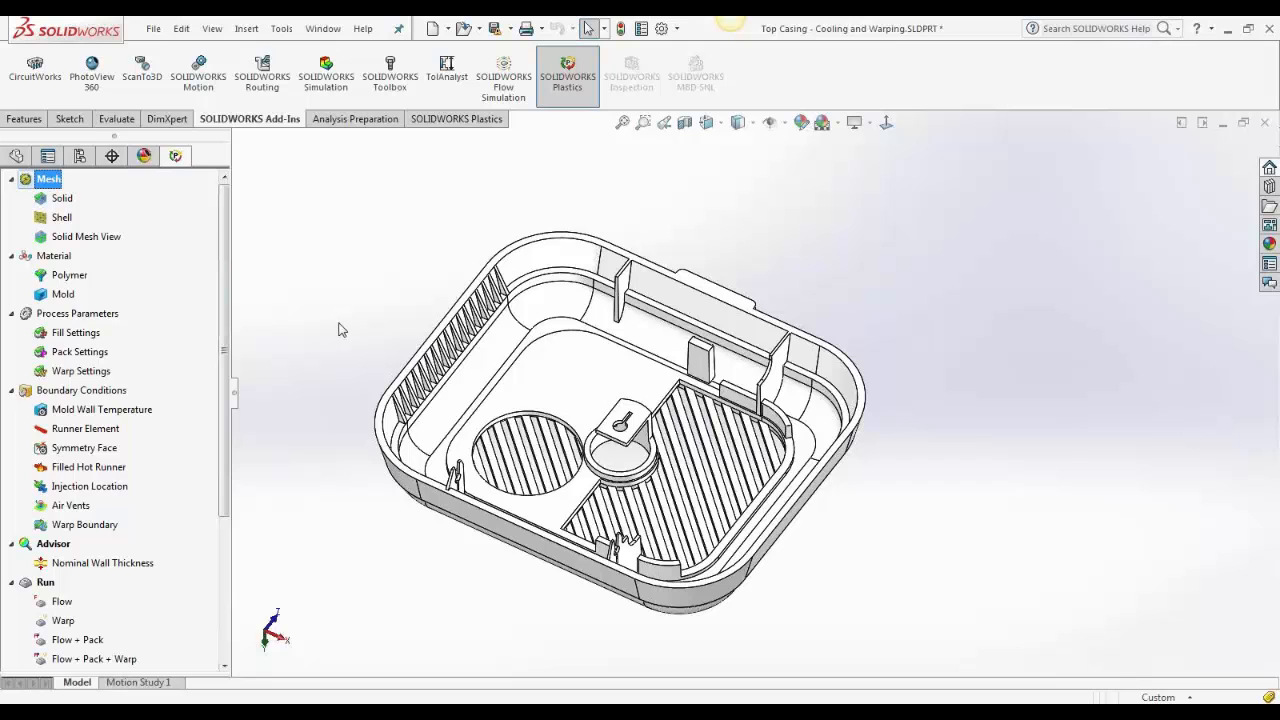
Review the cavity's polymer in the Plastics material database and close it without changes
double_click(66, 277)
right_click(66, 278)
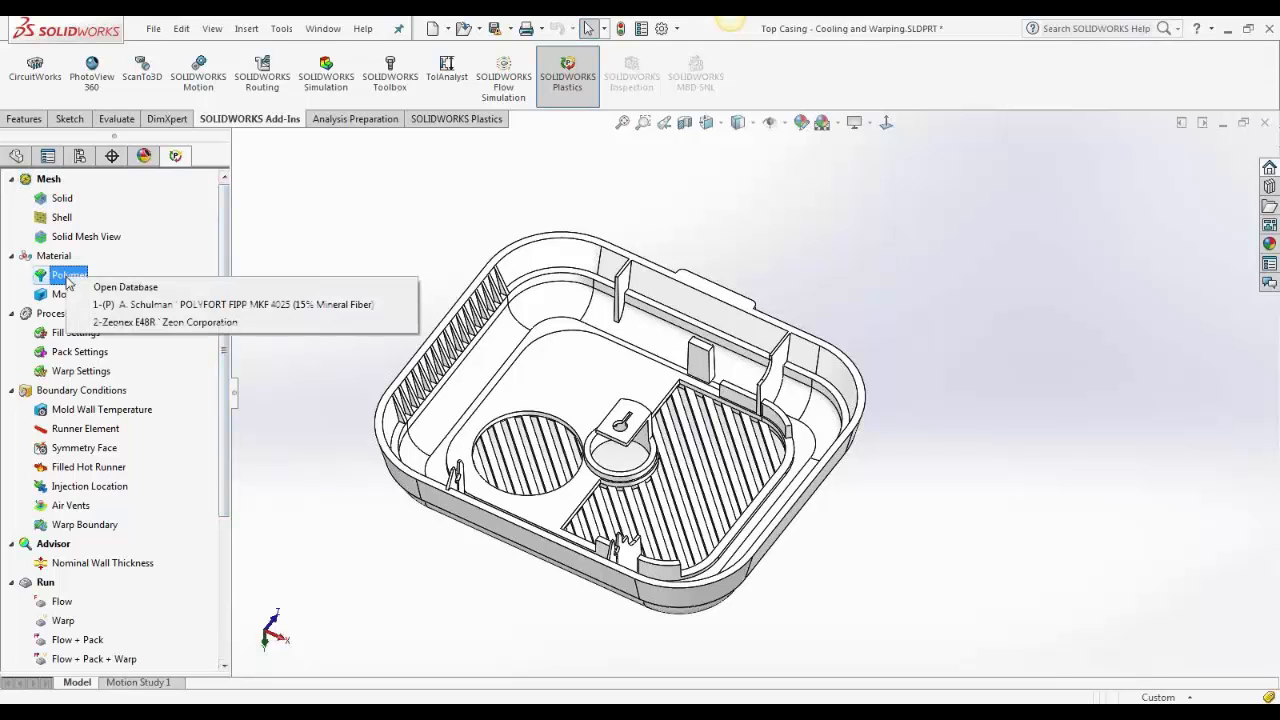
click(126, 289)
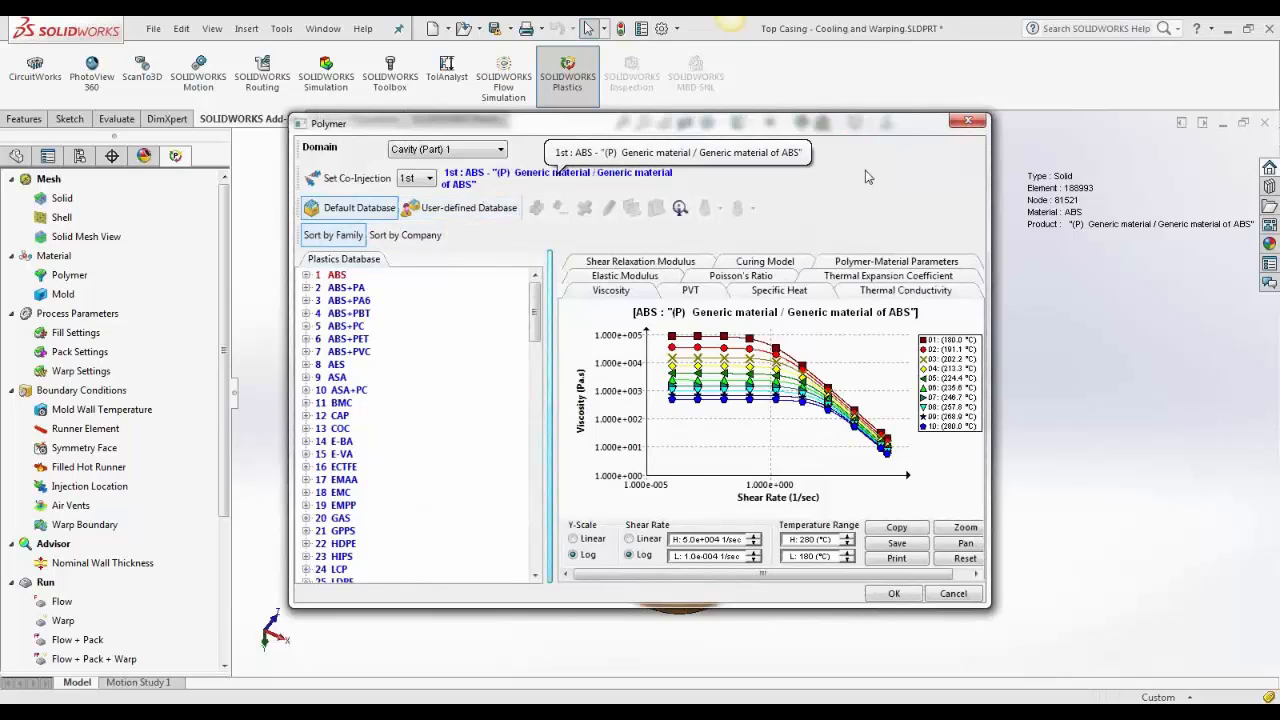
click(967, 120)
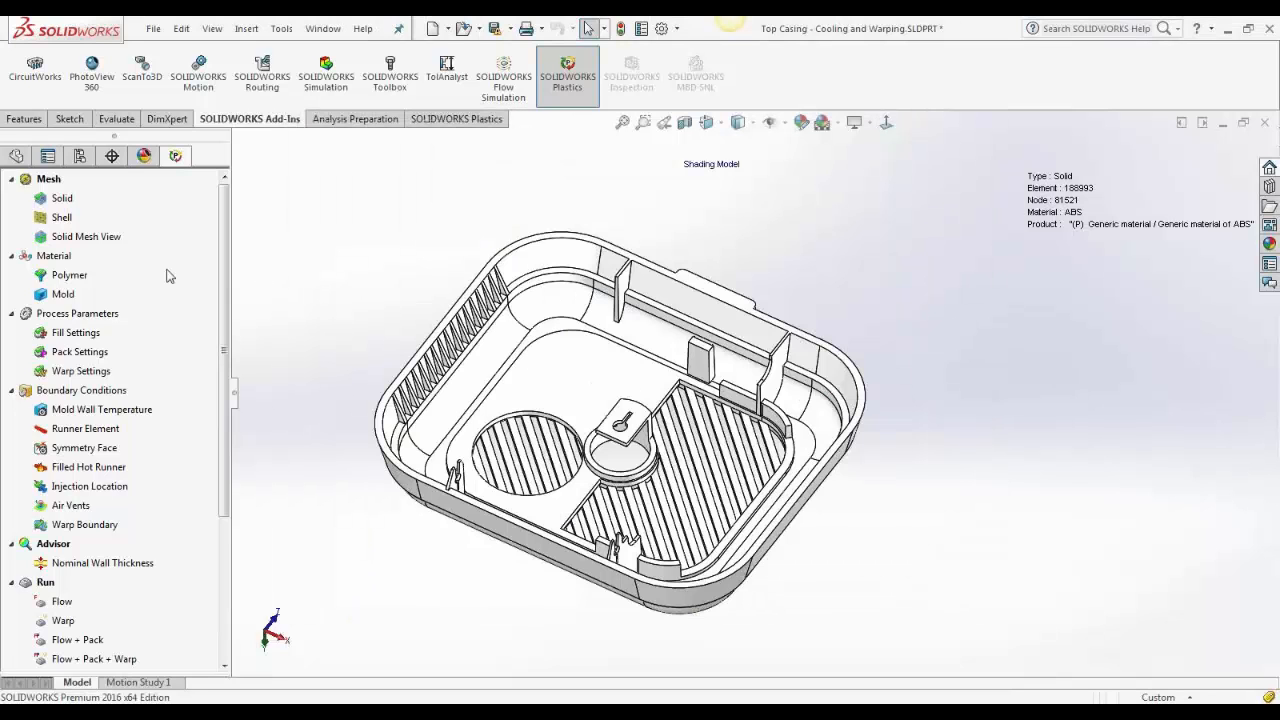
Review the Fill Settings, including the advanced gravity direction against the part's orientation, and leave them without changes
double_click(90, 333)
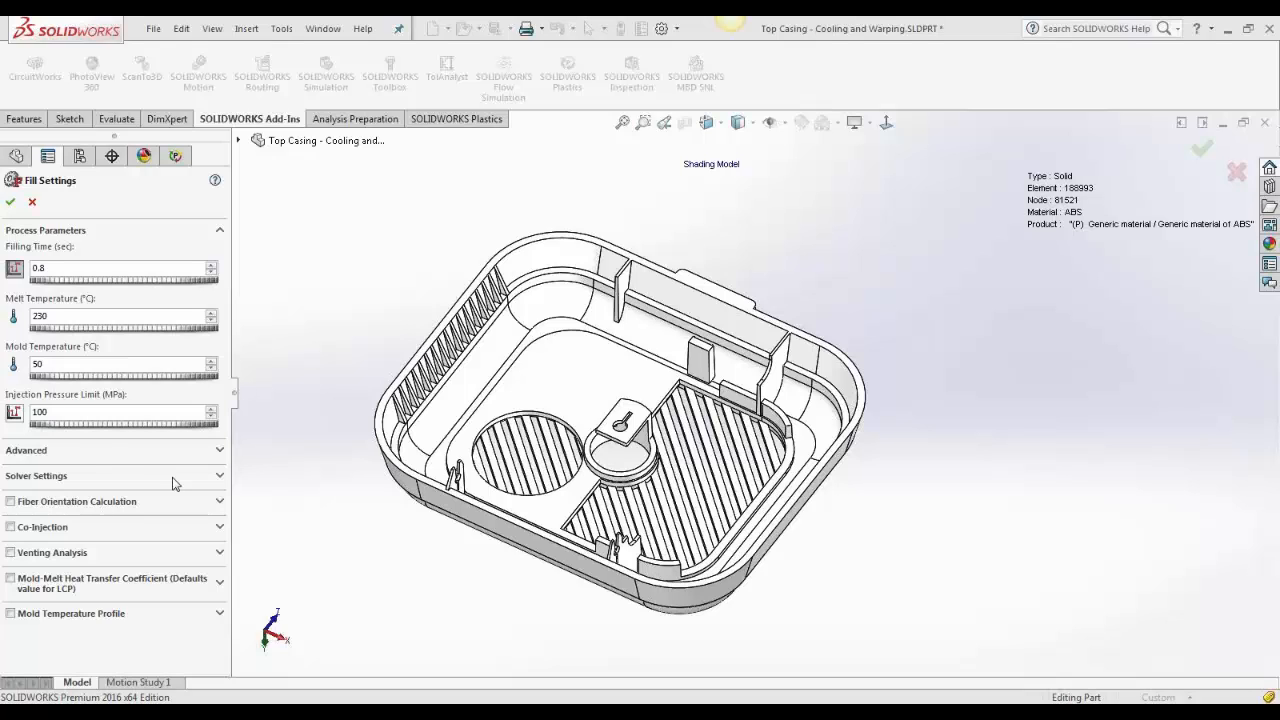
click(221, 452)
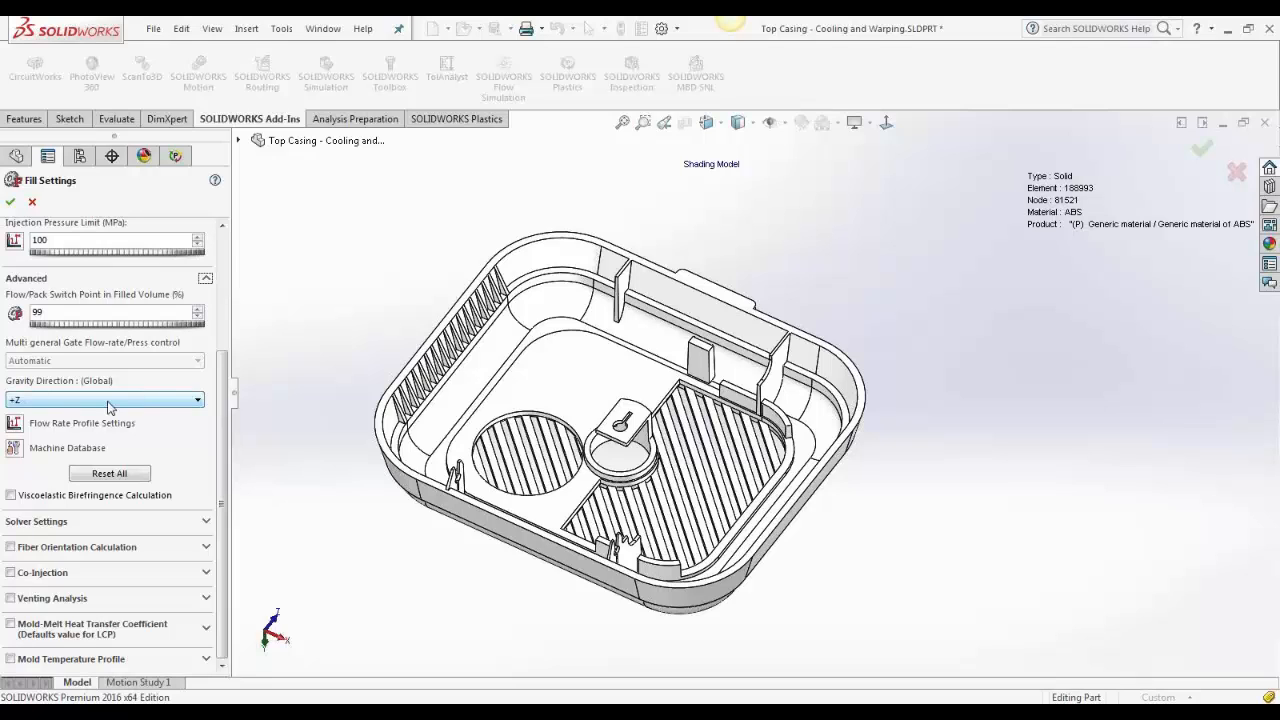
middle_drag(828, 305, 903, 574)
middle_drag(809, 460, 703, 655)
middle_drag(750, 404, 805, 580)
middle_drag(737, 337, 757, 406)
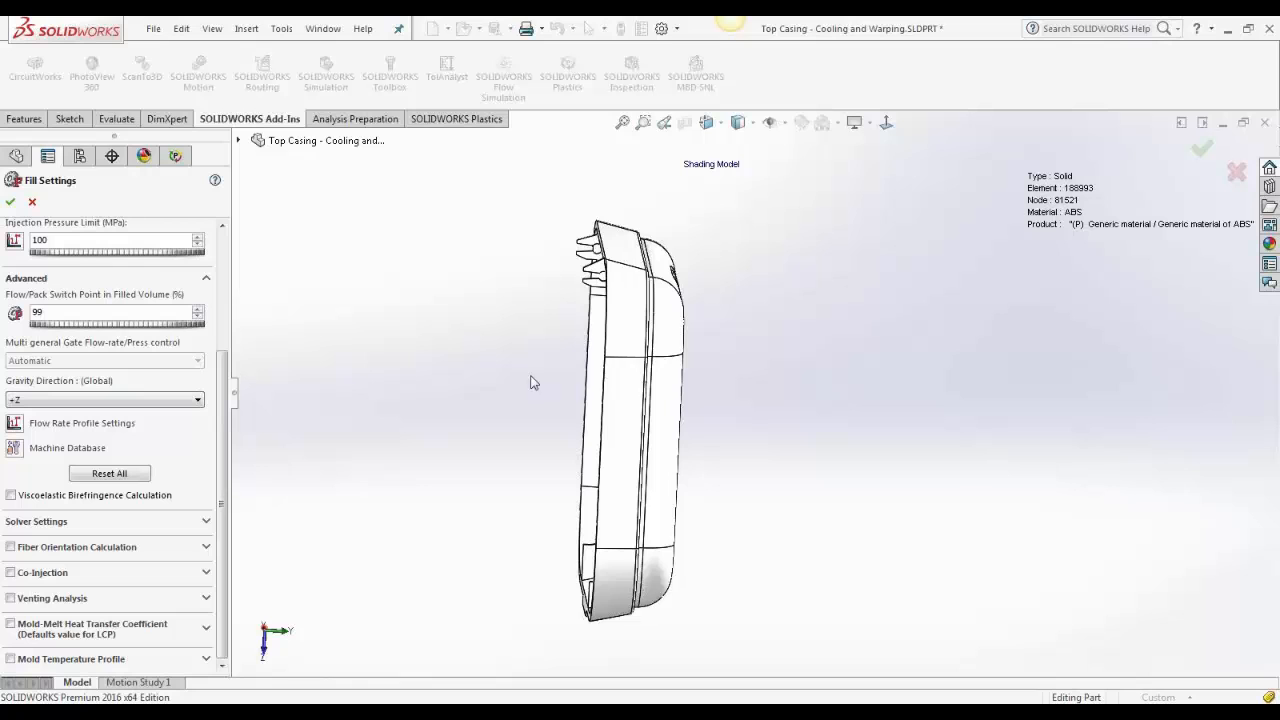
mouse_move(533, 382)
middle_down()
mouse_move(537, 357)
mouse_move(526, 363)
middle_up()
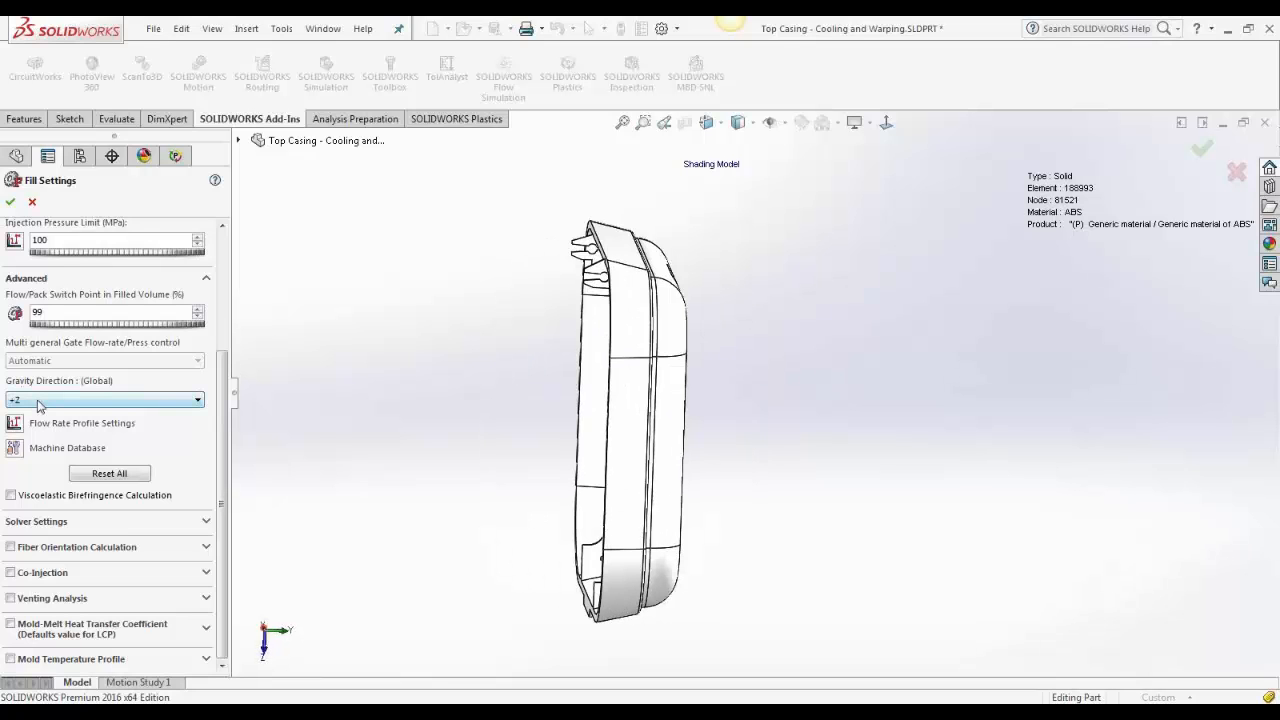
click(33, 204)
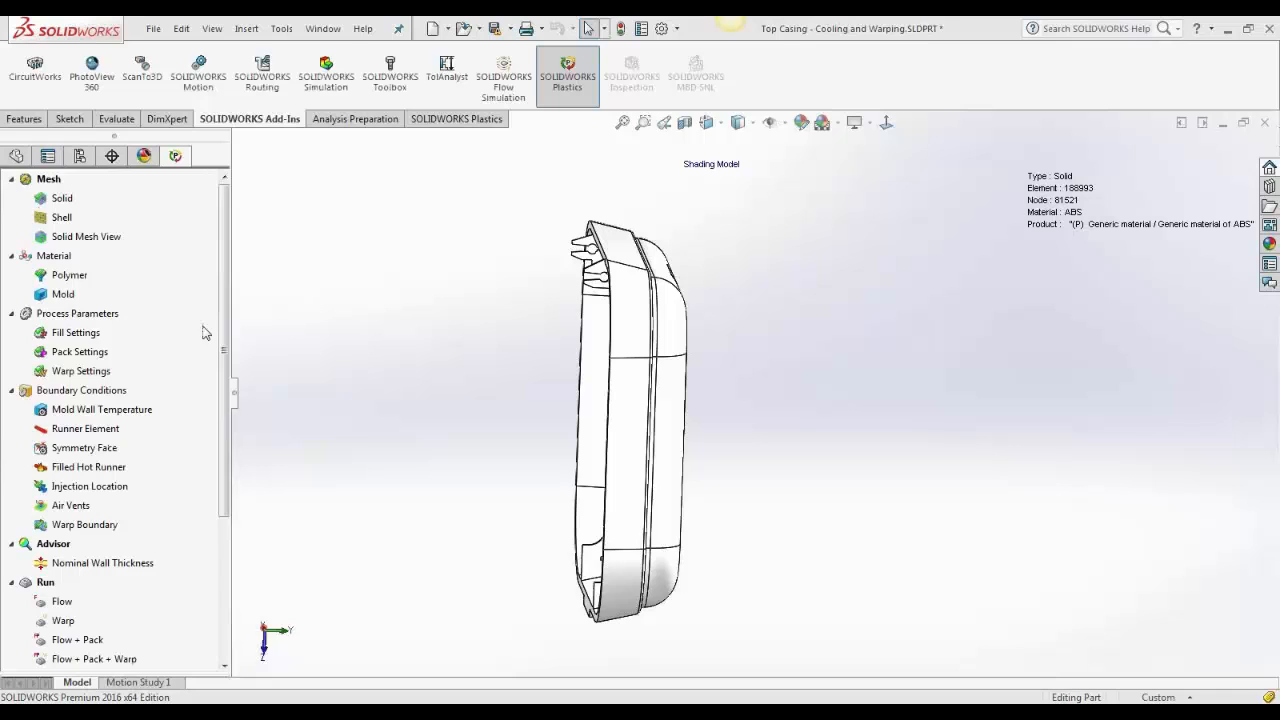
Examine the Fill Time and Volumetric Shrinkage at End of Fill plots in the flow results, then close them
drag(222, 492, 237, 581)
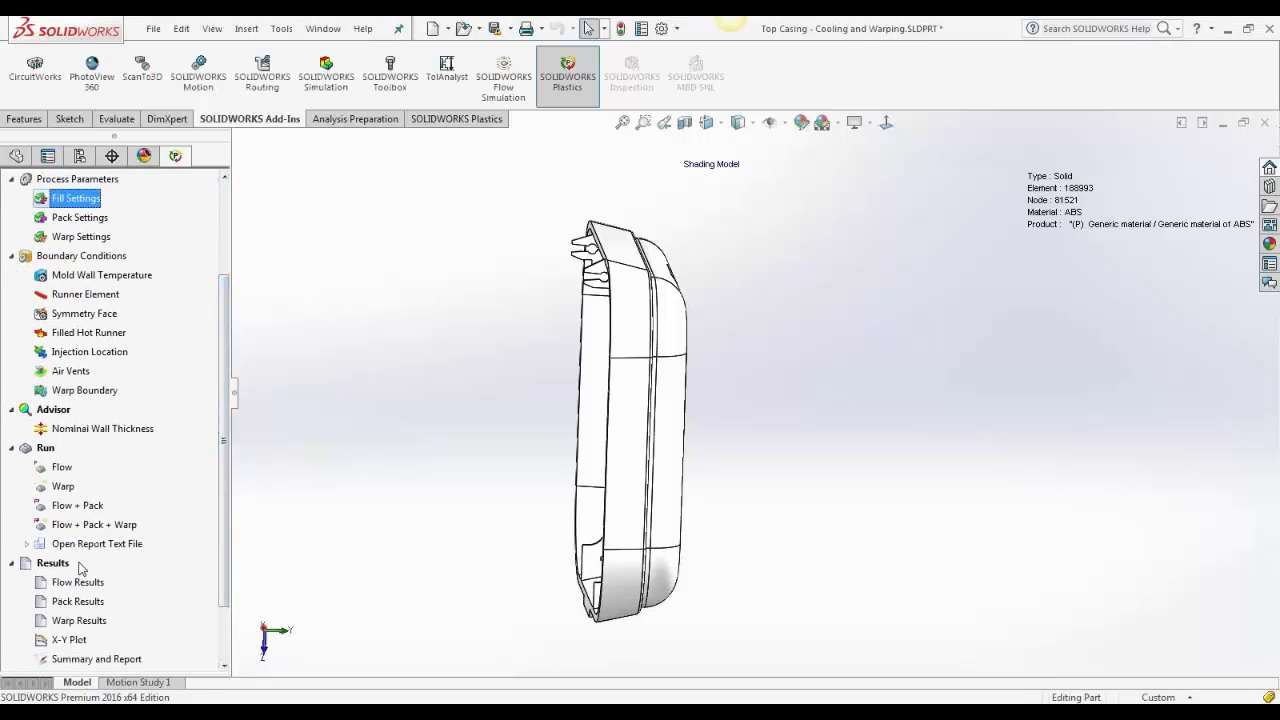
double_click(65, 584)
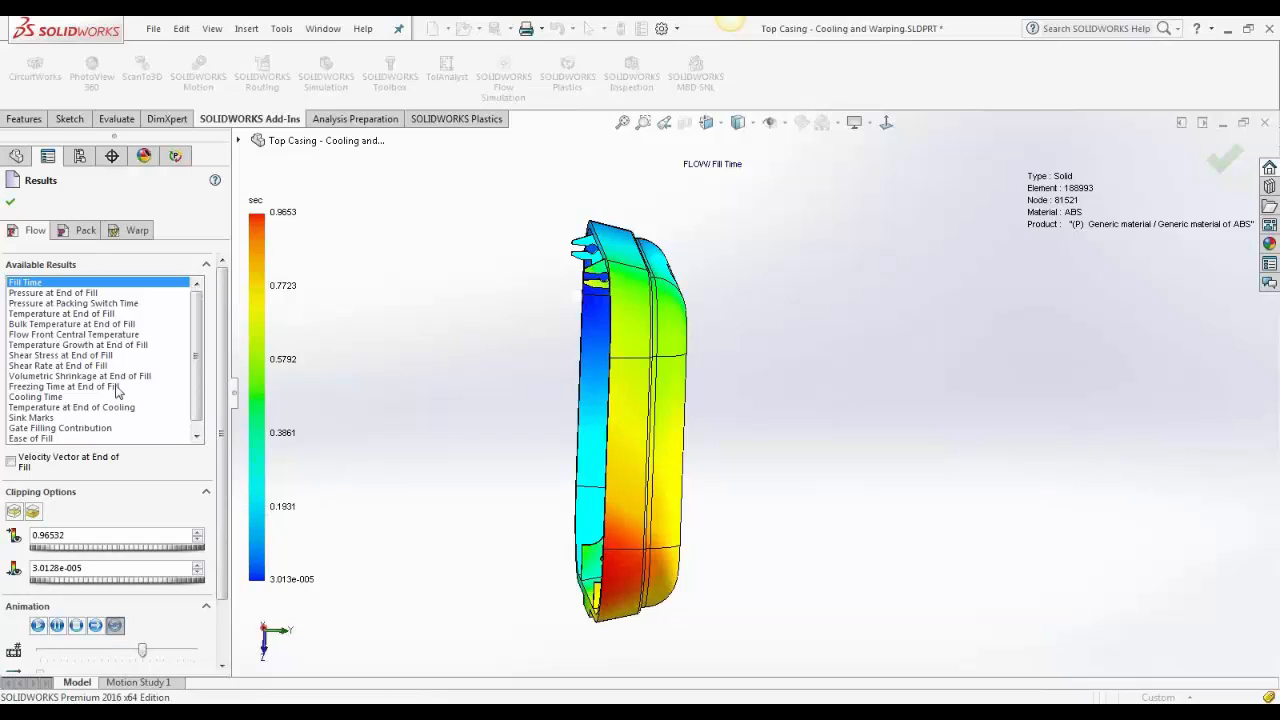
click(42, 377)
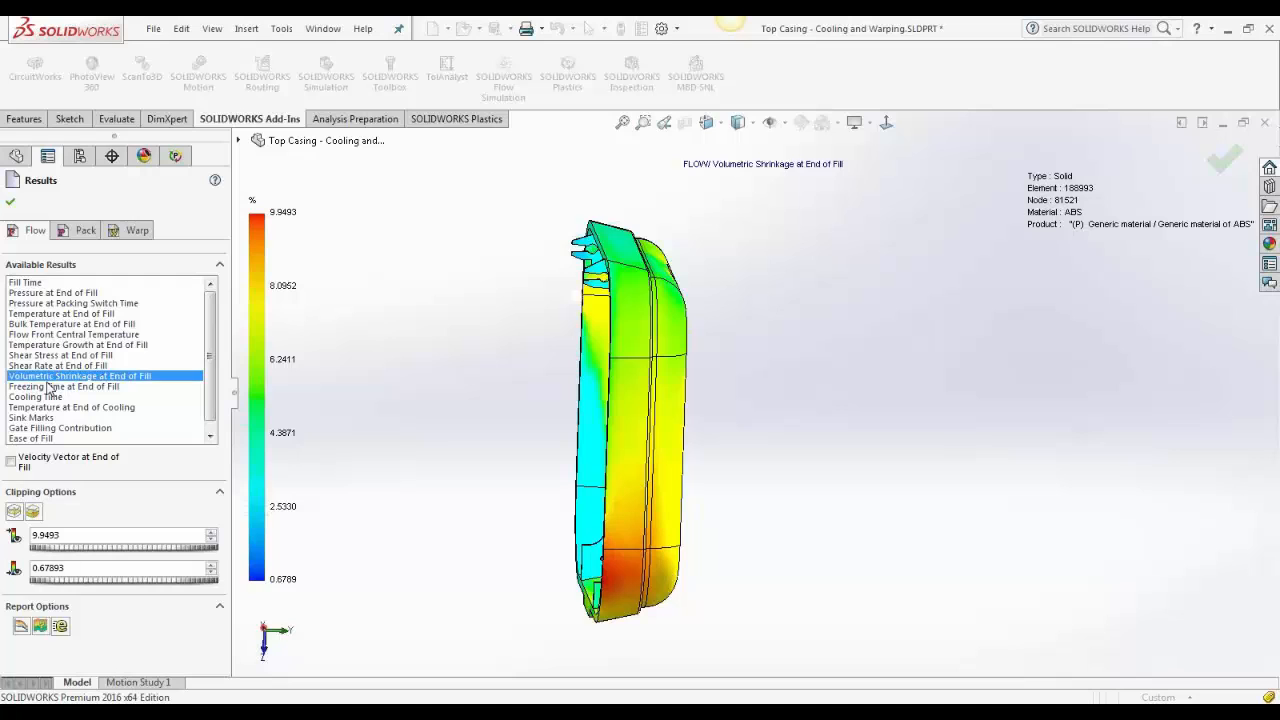
click(12, 203)
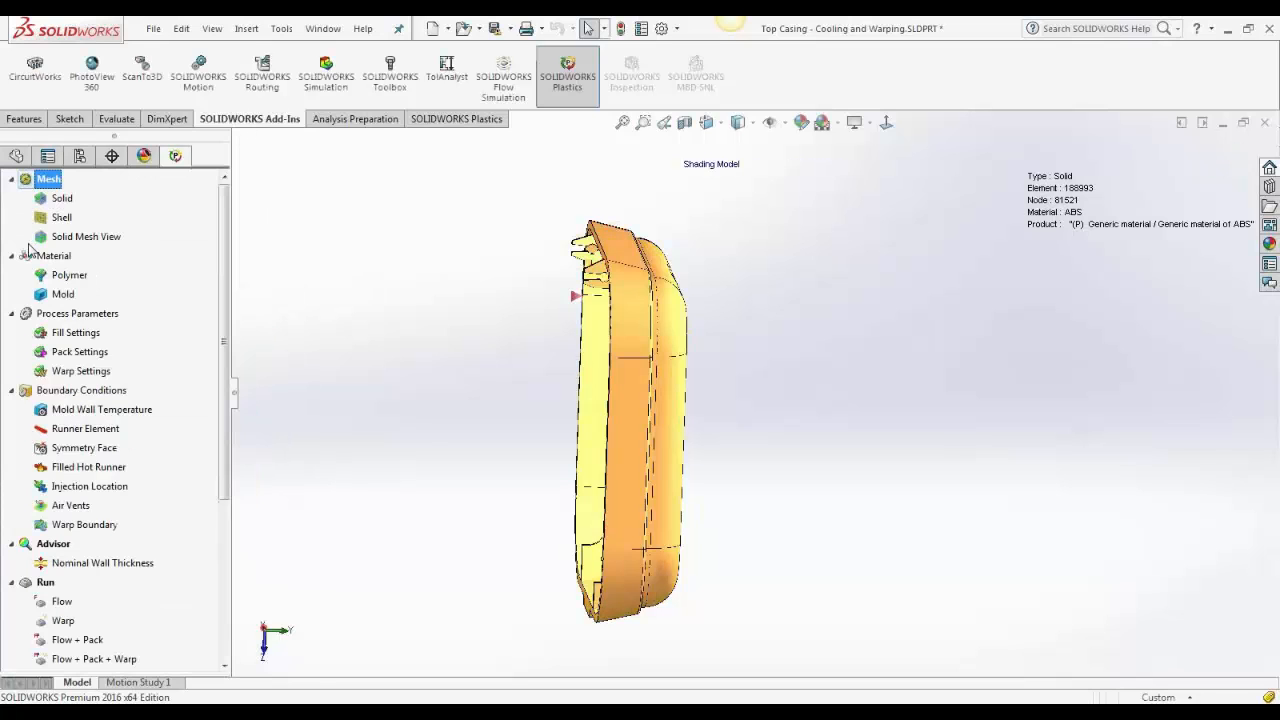
Review the pressure holding and pure cooling times in the Pack Settings and leave them without changes
click(98, 353)
click(122, 360)
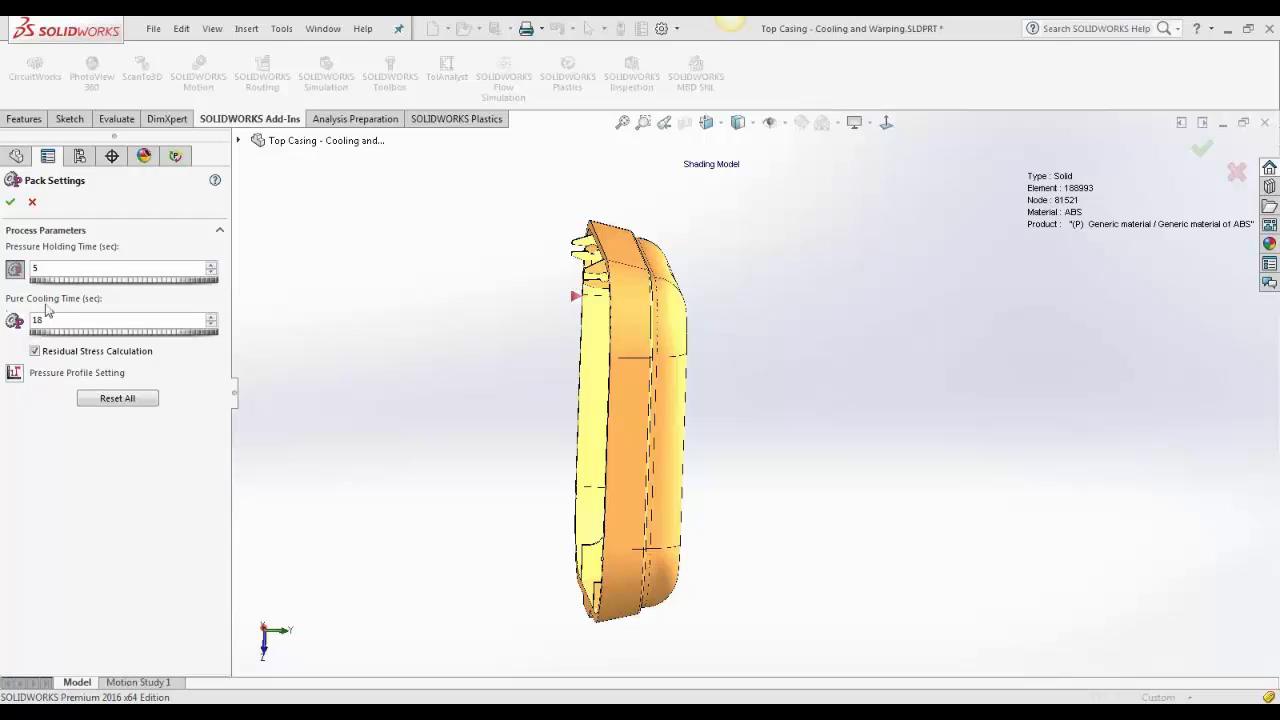
click(33, 203)
Examine the Volumetric Shrinkage at End of Packing and Residual Stress at Post-Filling End plots in the pack results, then close them
scroll(214, 427, down, 3)
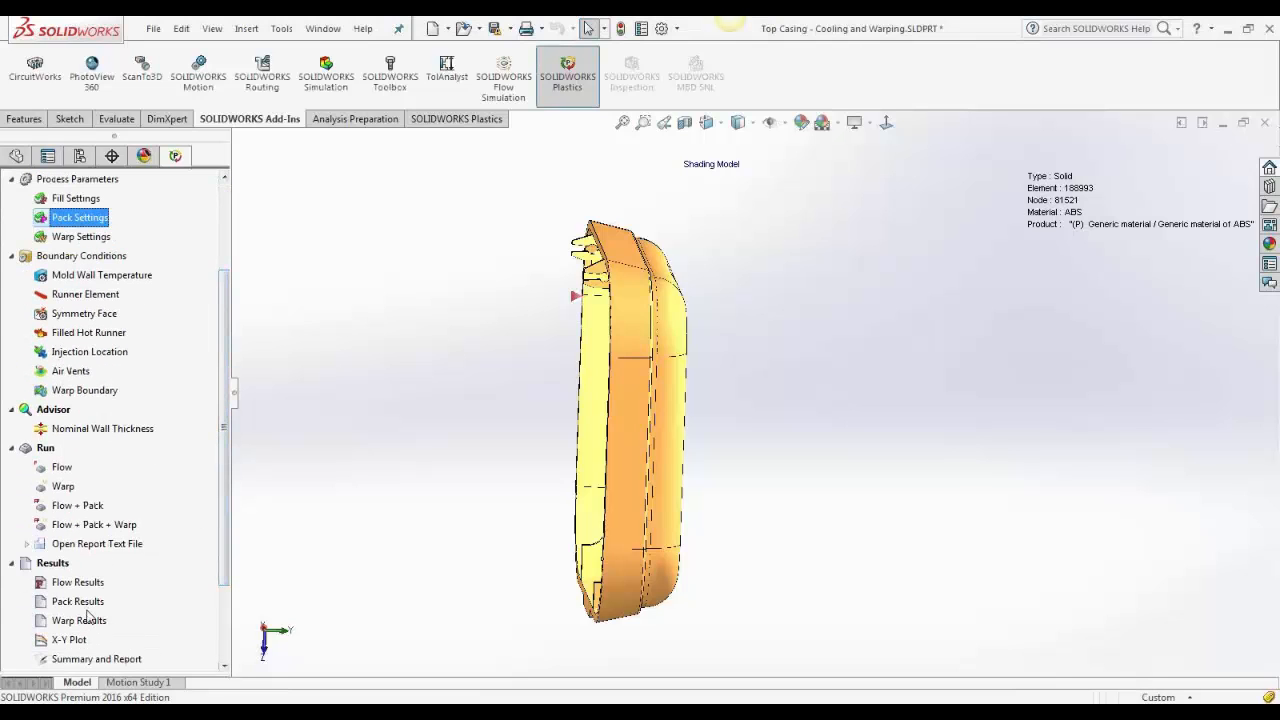
click(90, 604)
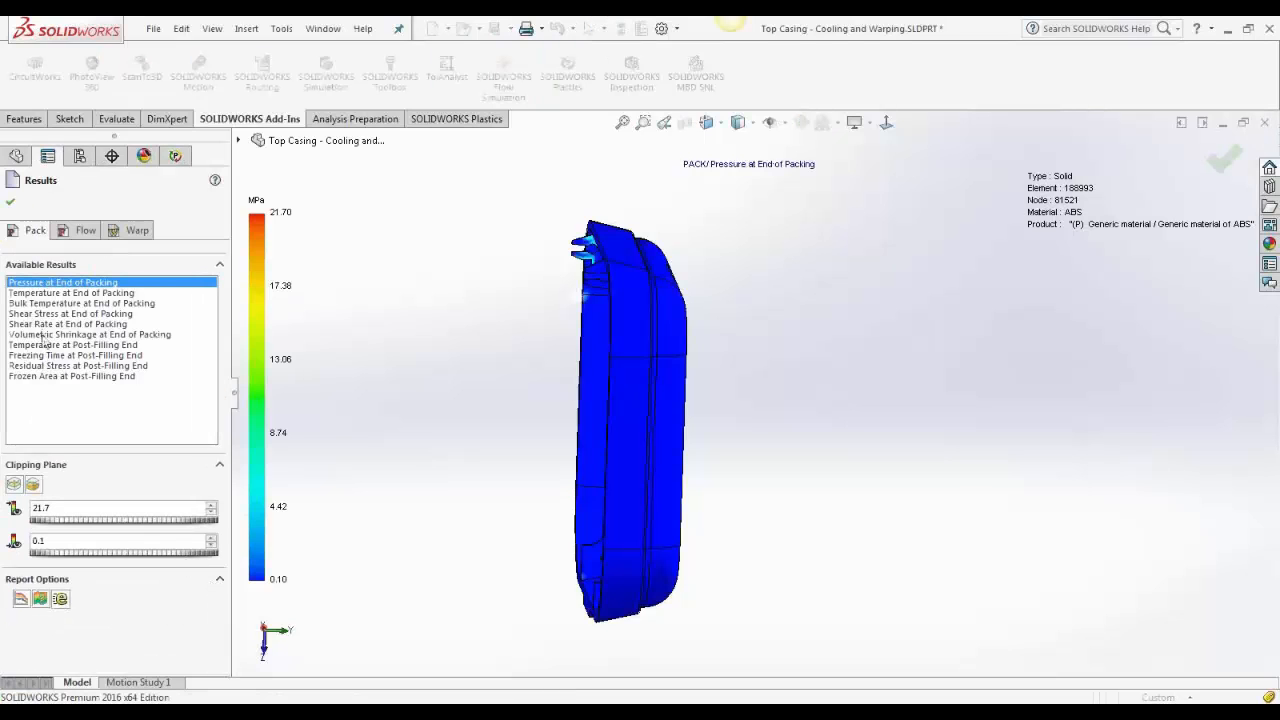
click(45, 335)
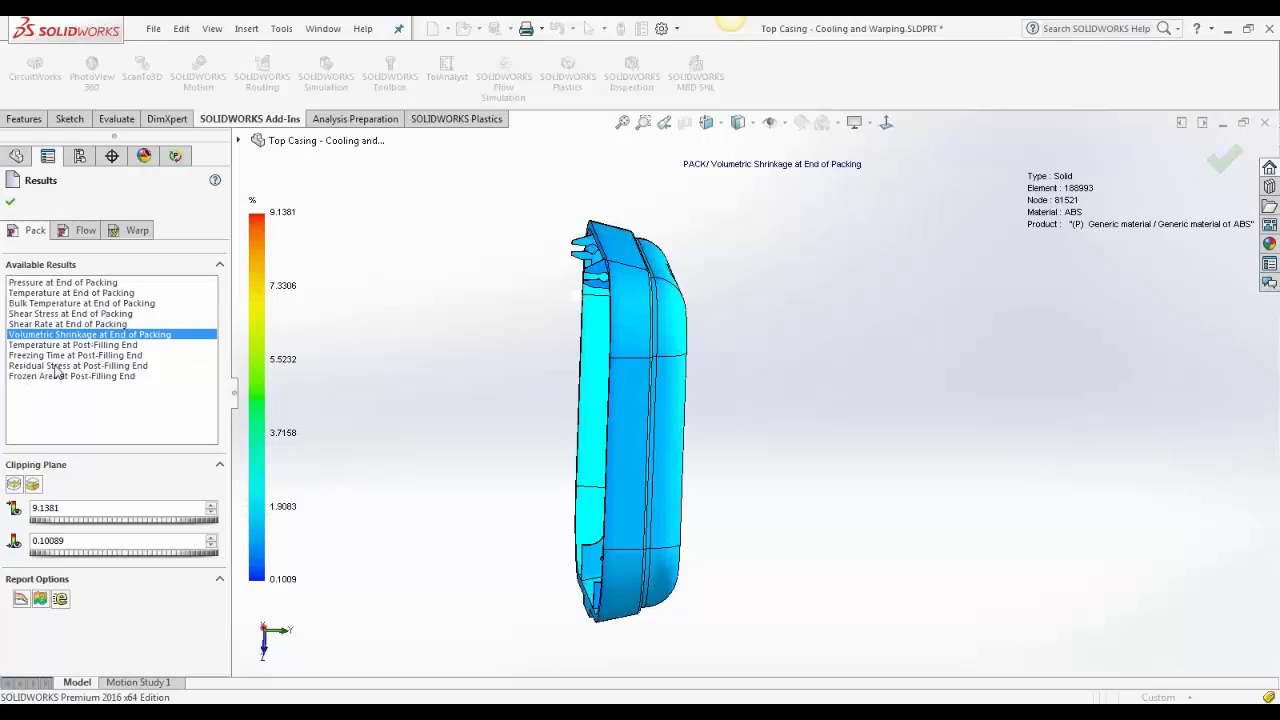
click(56, 366)
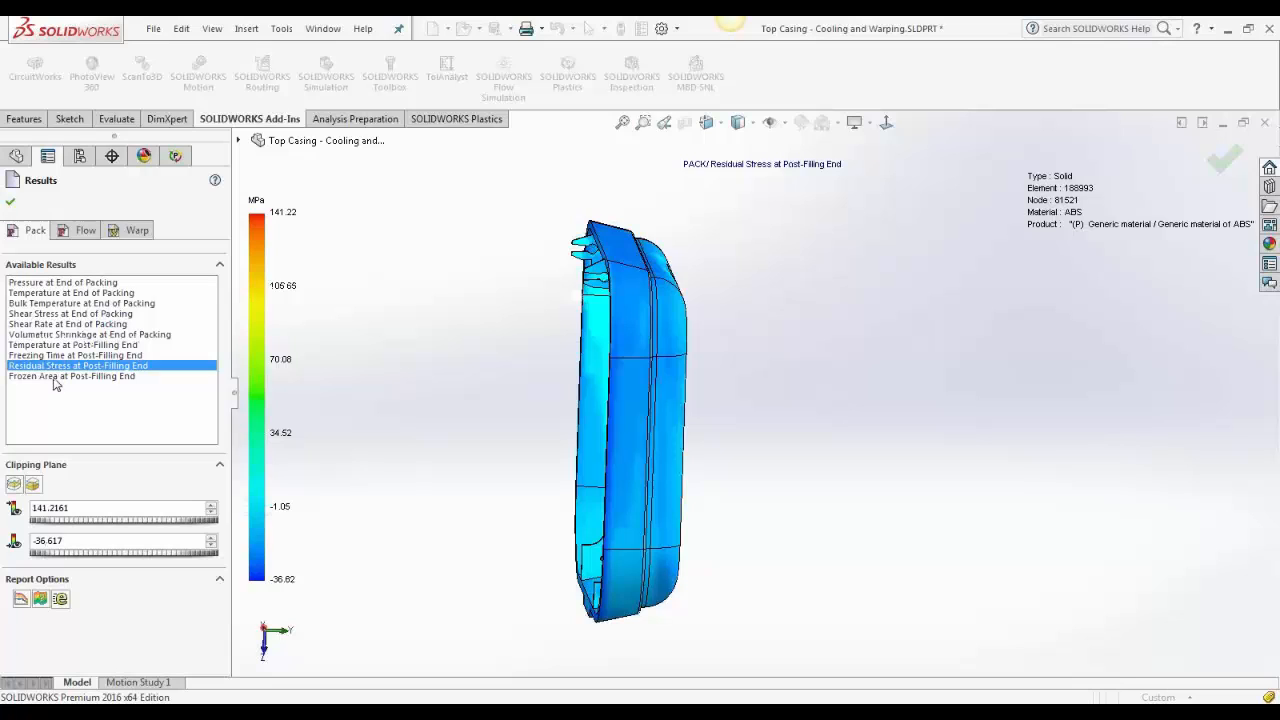
click(10, 205)
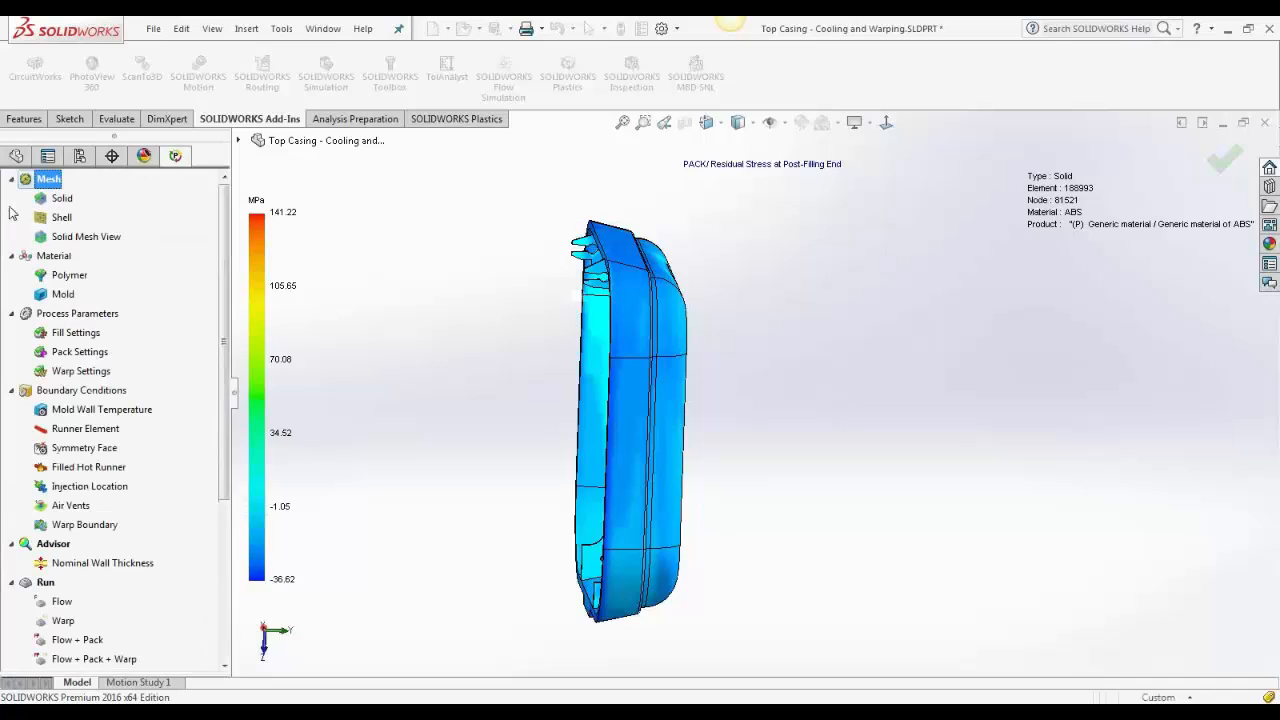
Review the ambient temperature and gravity direction in the Warp Settings, then close them
scroll(224, 330, down, 3)
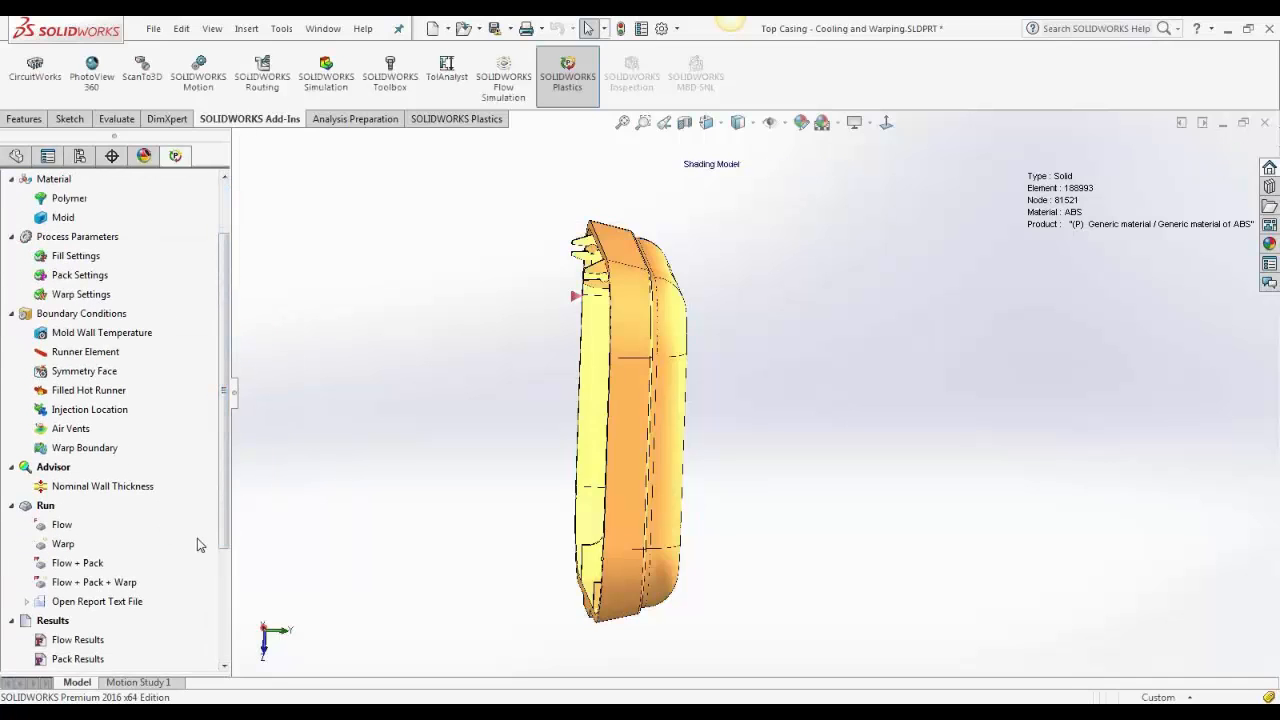
right_click(105, 296)
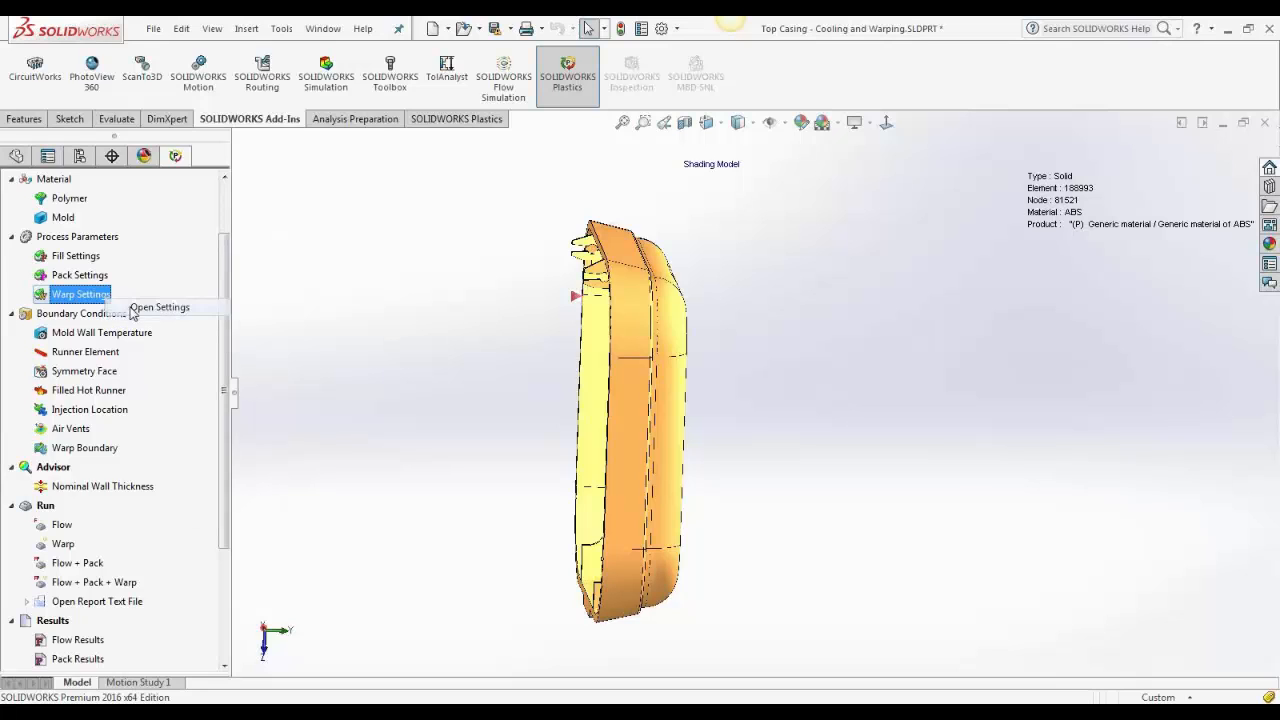
click(152, 308)
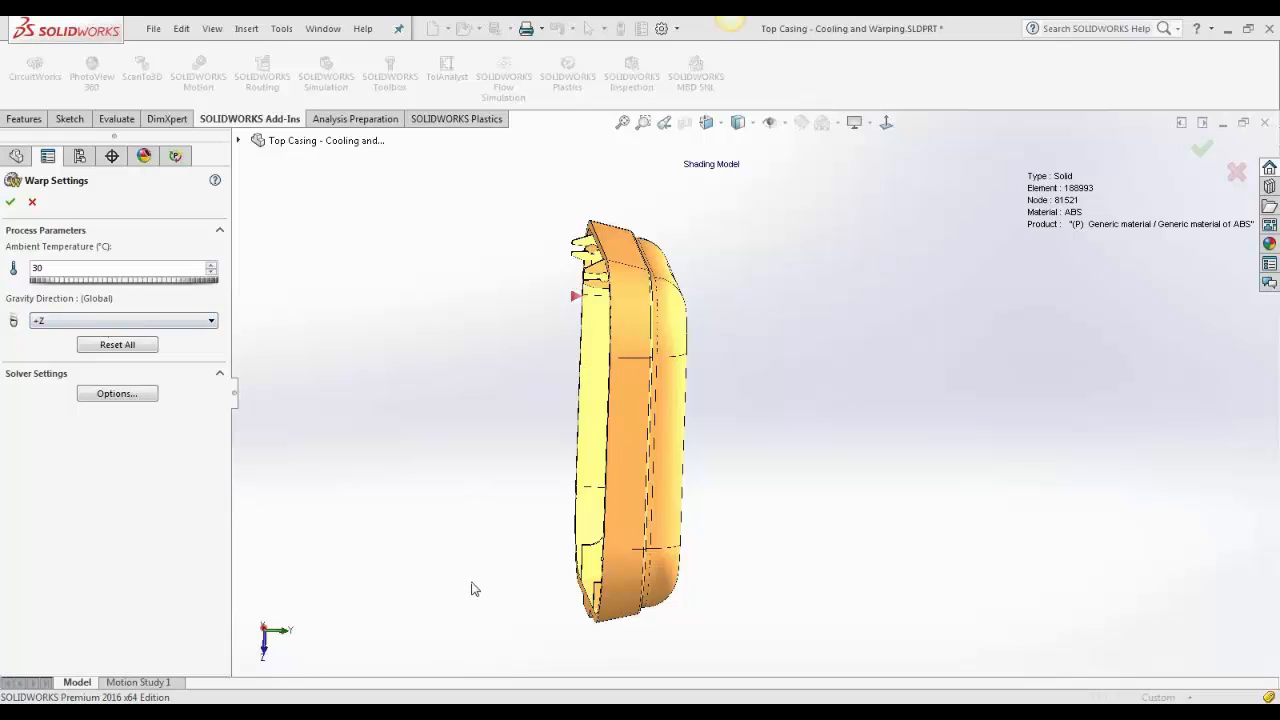
click(10, 203)
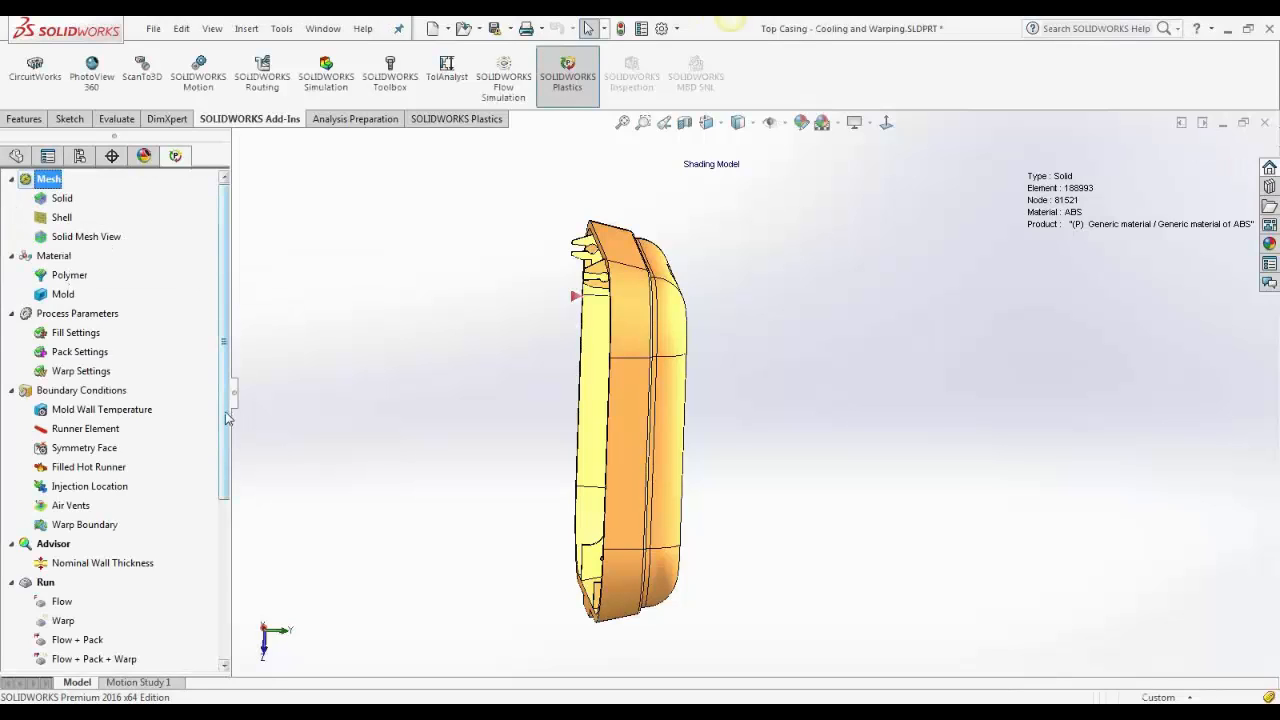
Display the All Effects Displacement warp results and examine the Total Stress Displacement plot across the casing's outer face
scroll(228, 430, down, 3)
scroll(228, 508, down, 1)
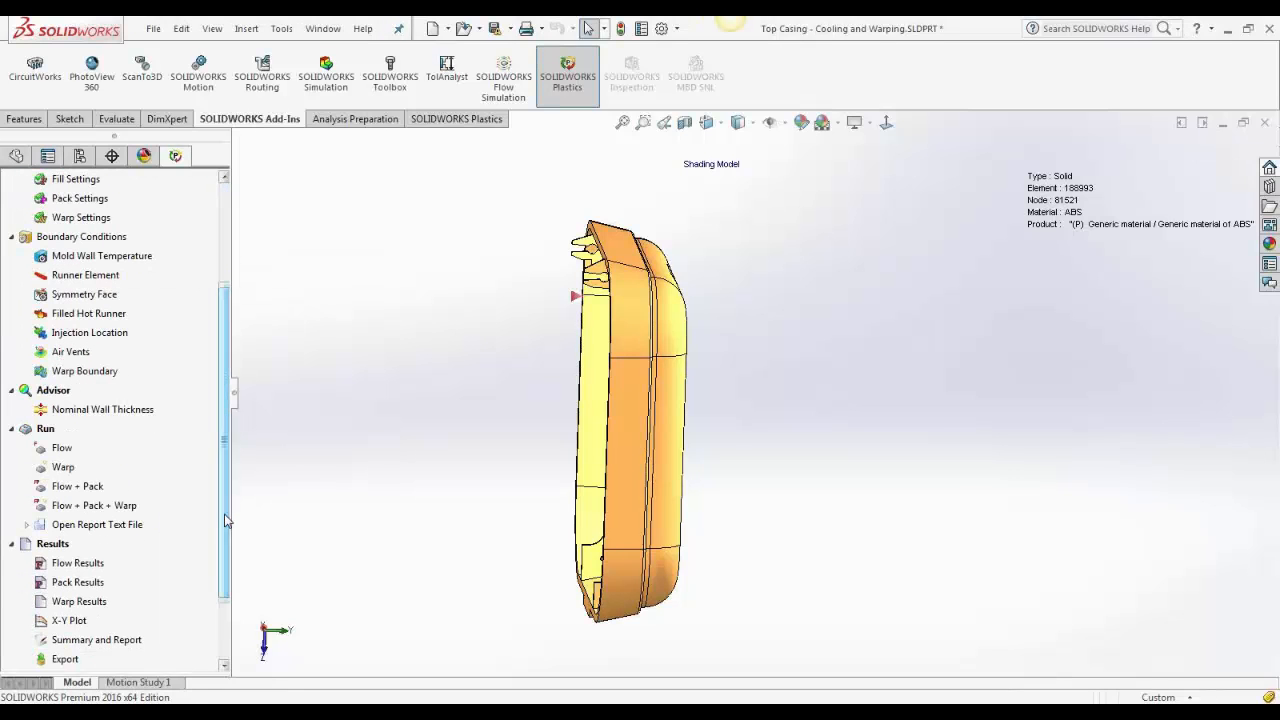
click(90, 603)
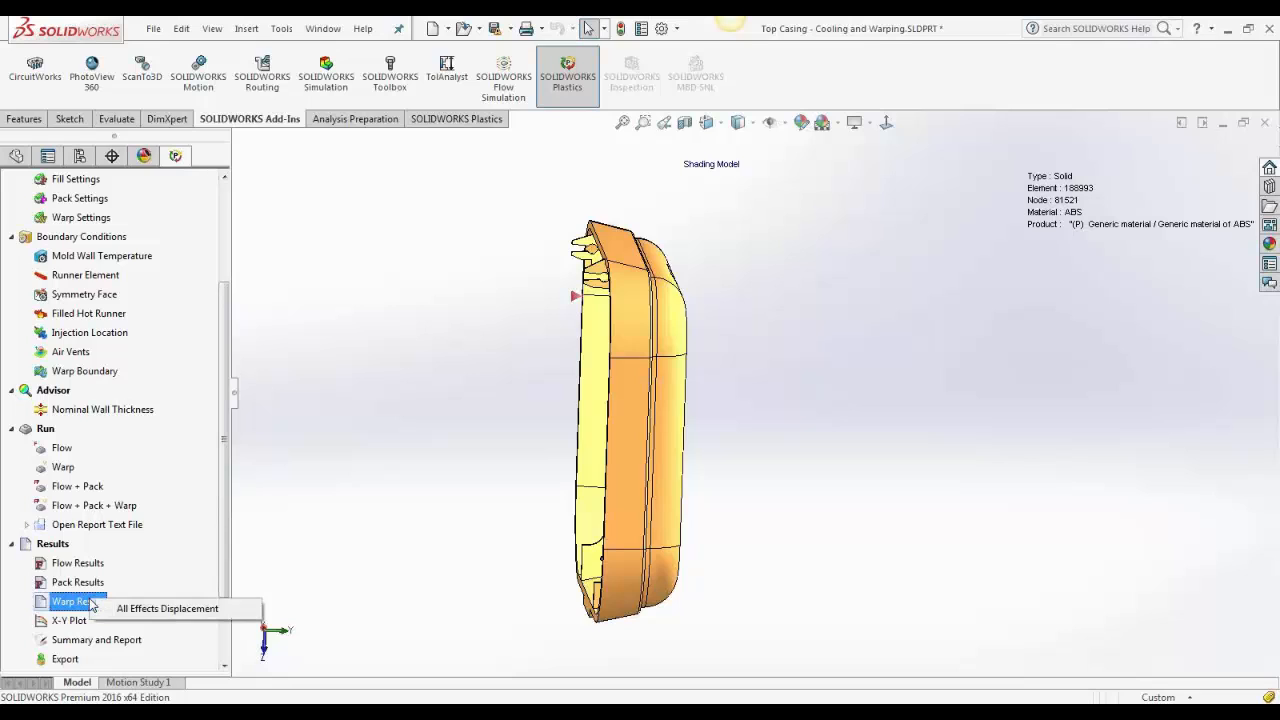
click(185, 609)
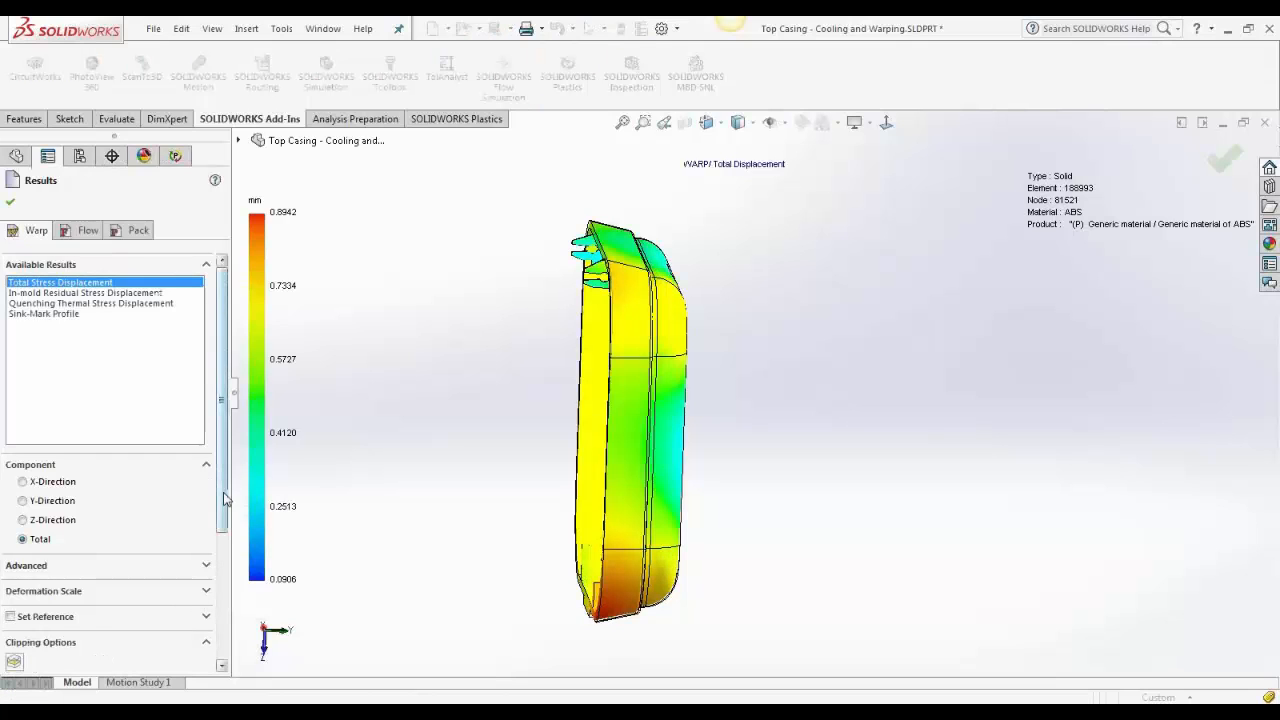
drag(225, 494, 226, 500)
middle_drag(619, 376, 680, 346)
key(ctrl+5)
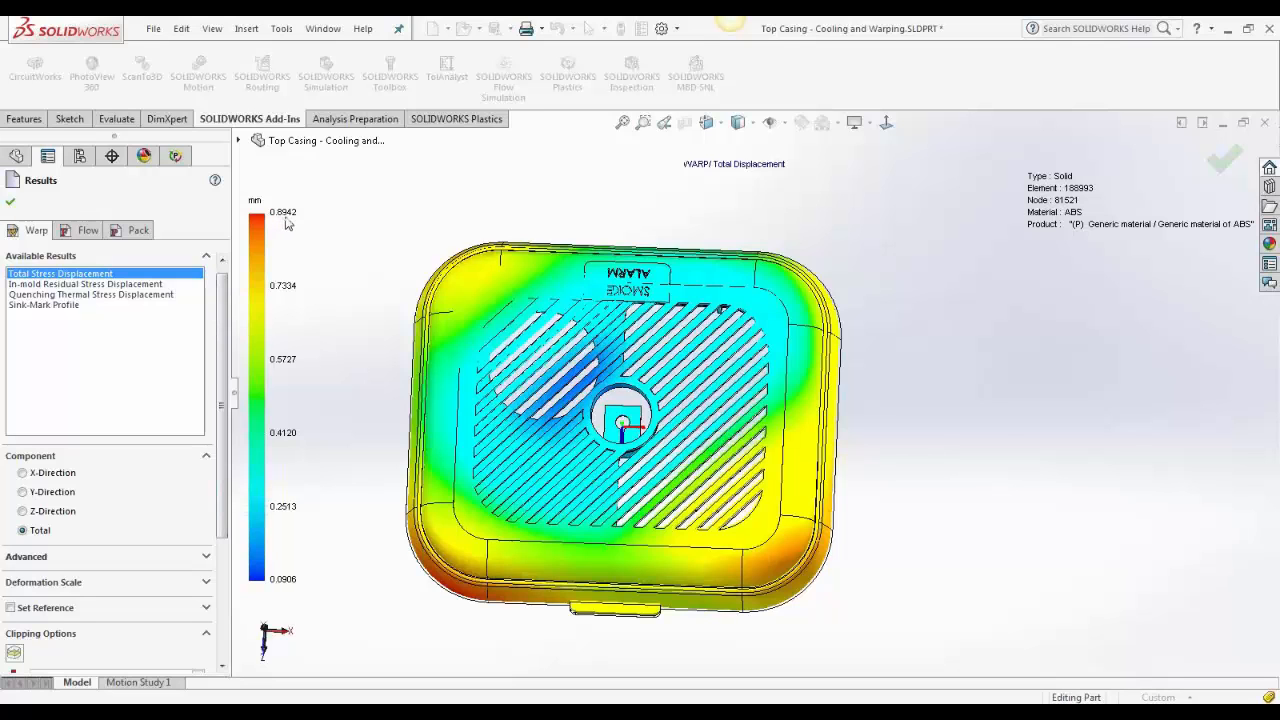
scroll(466, 345, up, 1)
mouse_move(466, 345)
middle_down()
mouse_move(470, 355)
mouse_move(482, 322)
mouse_move(477, 337)
middle_up()
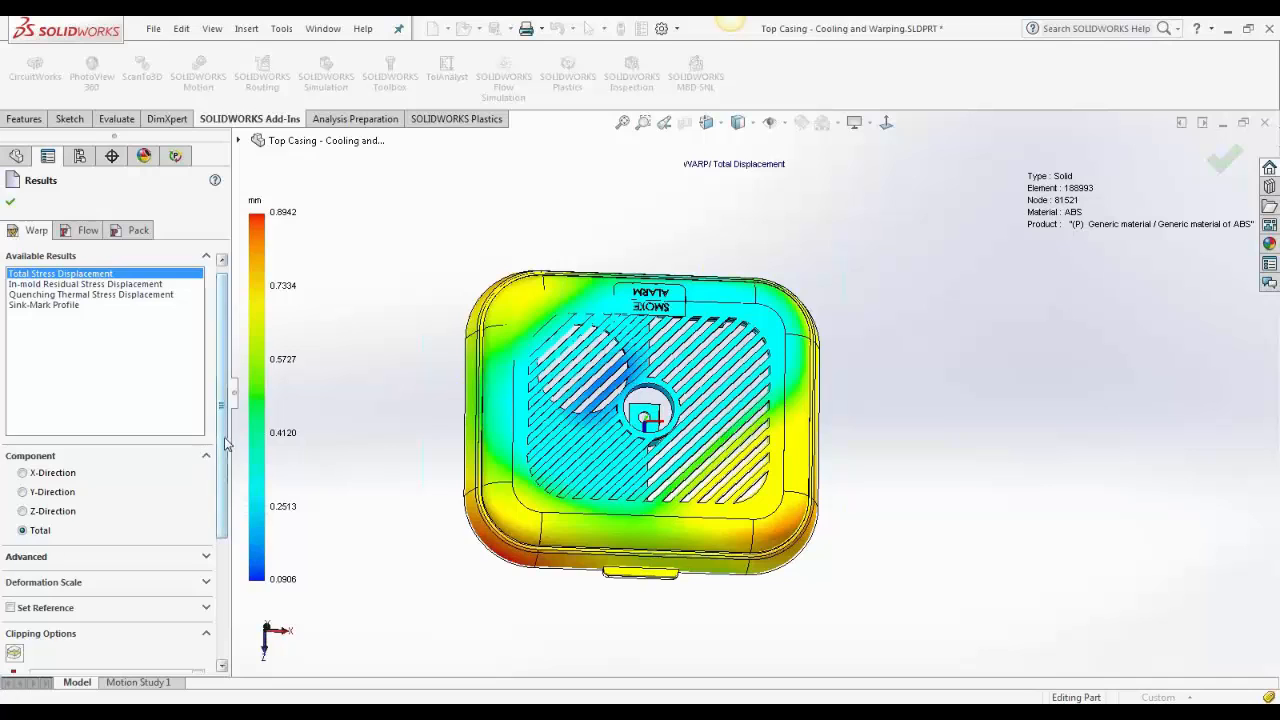
Set the Total Stress Displacement plot's deformation scale to 10 and examine the exaggerated warpage against the undeformed outline from several sides
scroll(140, 446, down, 3)
click(136, 442)
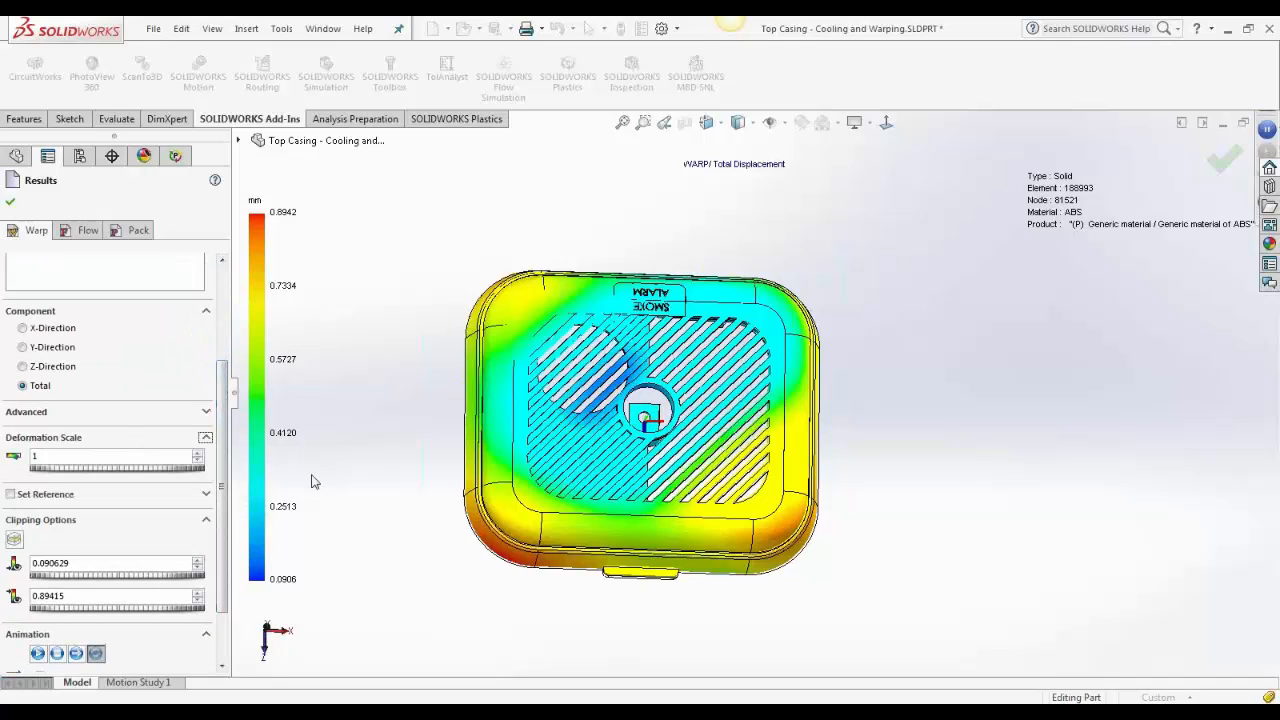
middle_drag(535, 610, 507, 381)
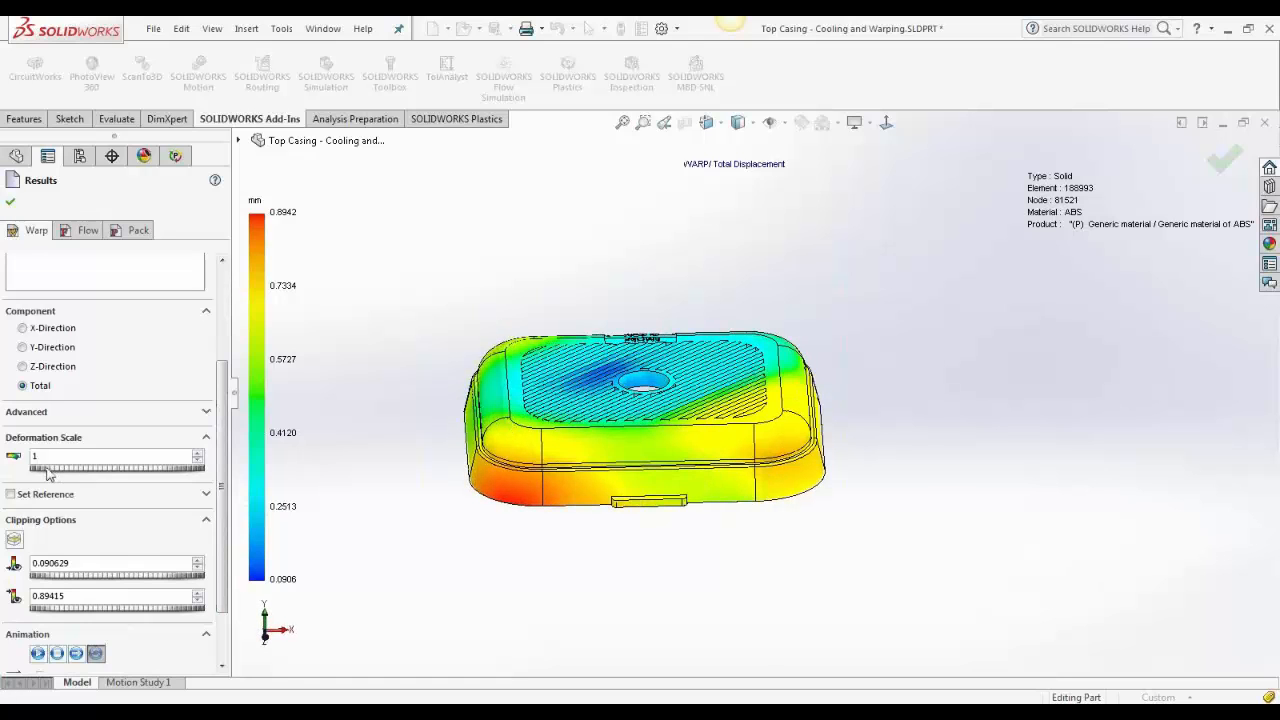
mouse_move(48, 474)
mouse_down()
mouse_move(66, 472)
mouse_move(55, 473)
mouse_up()
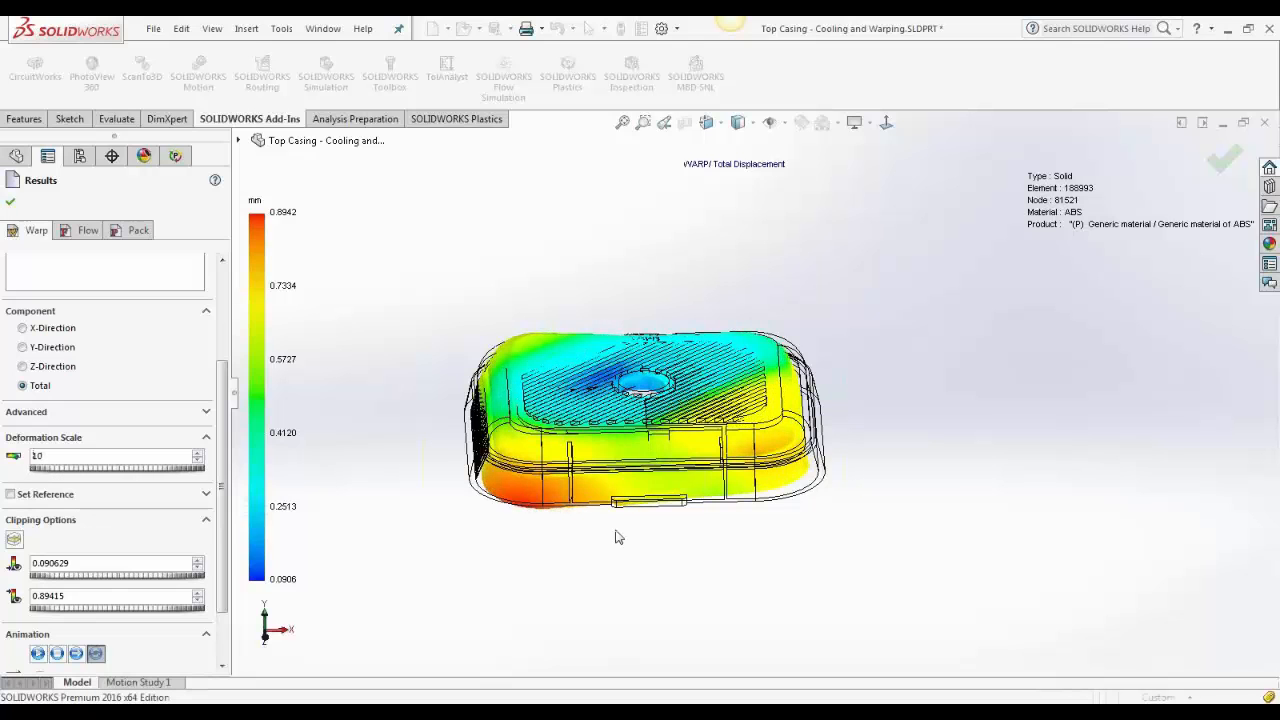
middle_drag(616, 537, 834, 490)
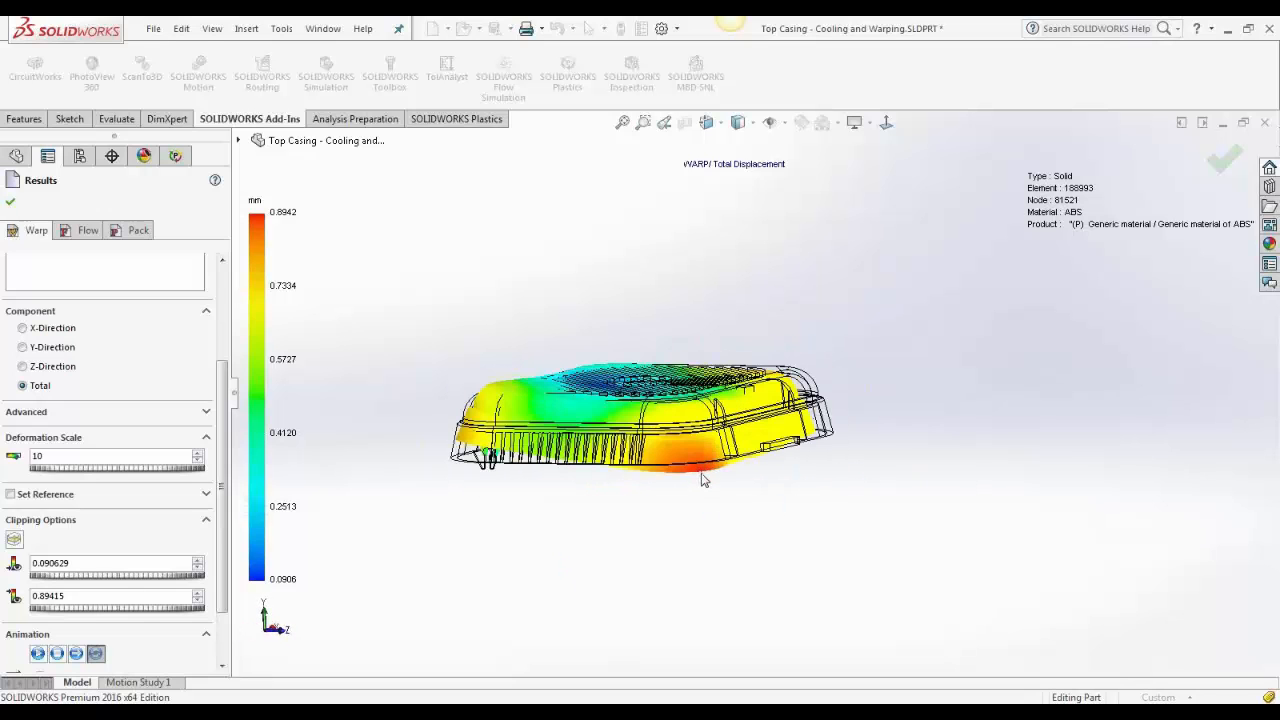
middle_drag(626, 523, 545, 441)
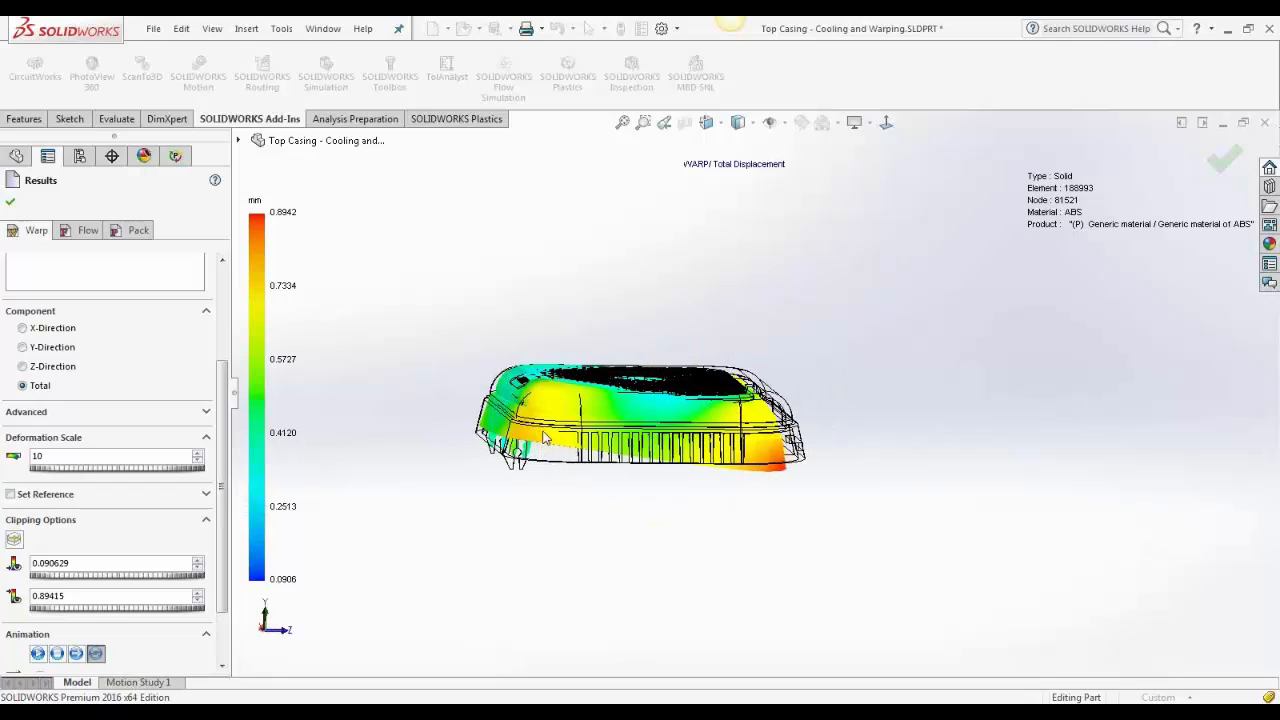
middle_drag(691, 471, 544, 447)
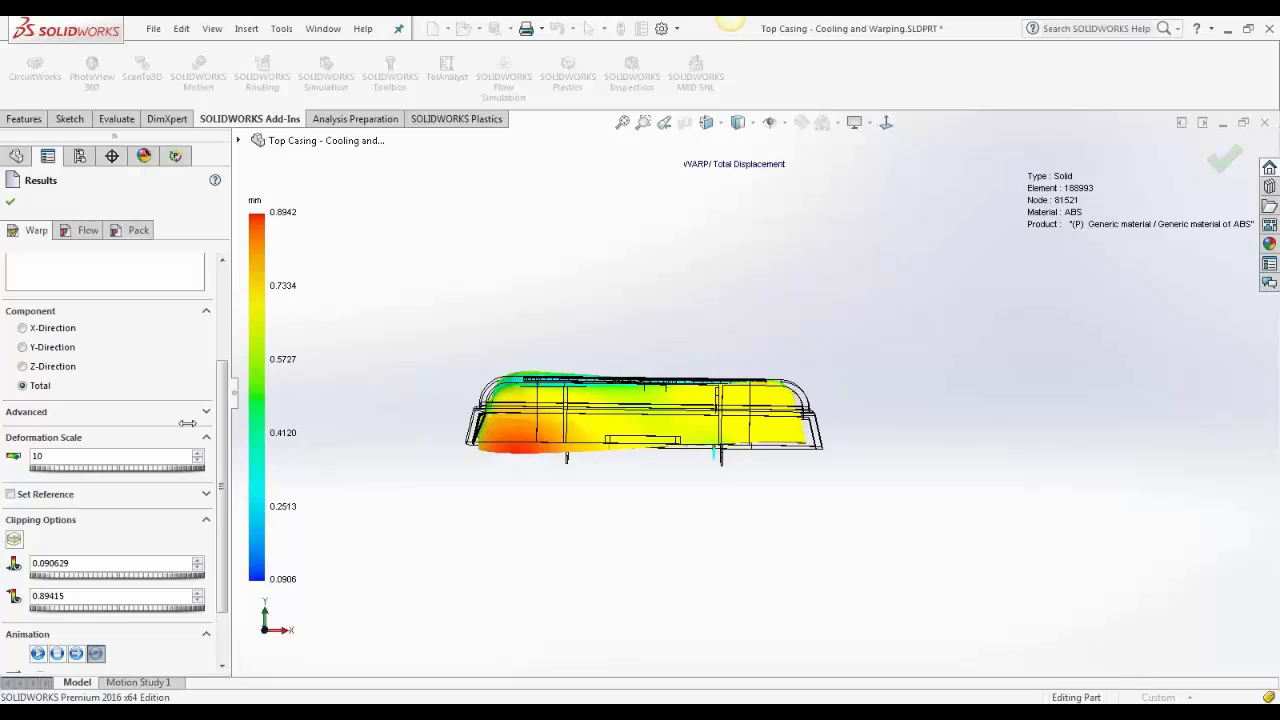
Display the Total Stress Displacement for the X-Direction and the Y-Direction components and examine each plot
scroll(200, 425, up, 5)
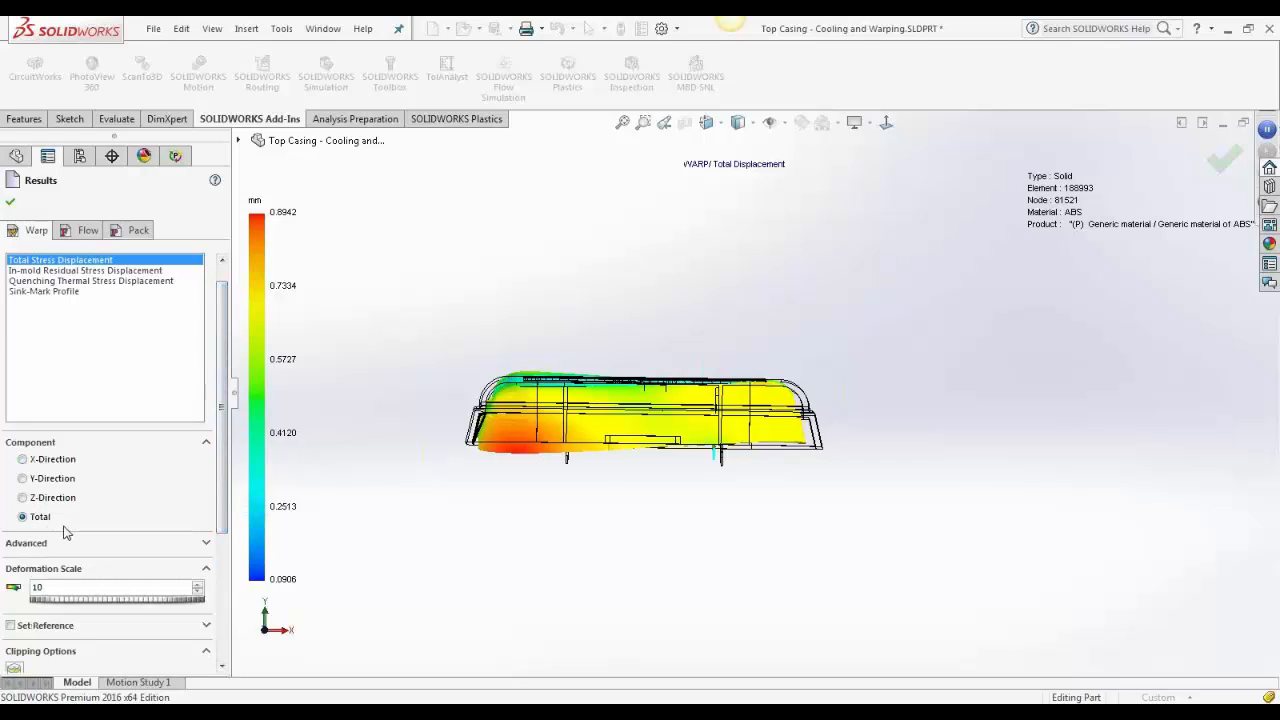
click(23, 460)
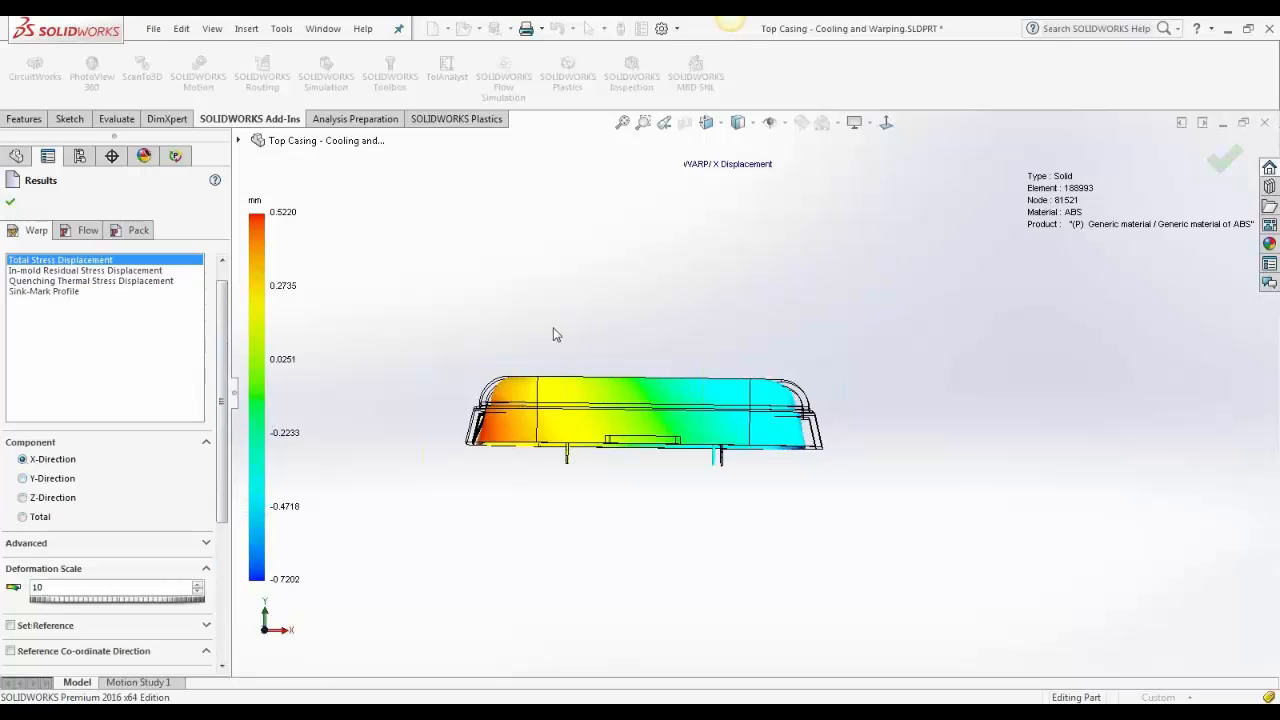
click(23, 479)
scroll(540, 380, down, 3)
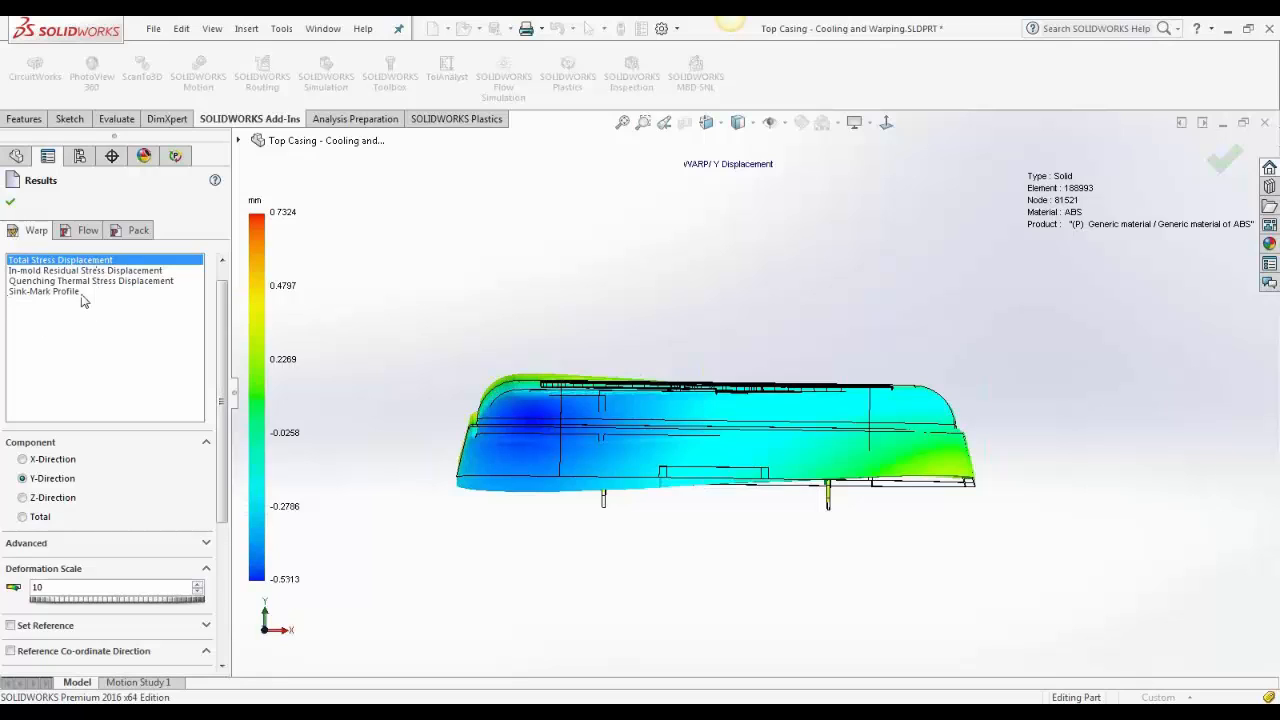
Go through the In-mold Residual Stress Displacement and Quenching Thermal Stress Displacement results, and examine the Sink-Mark Profile on the casing's outer face
click(32, 272)
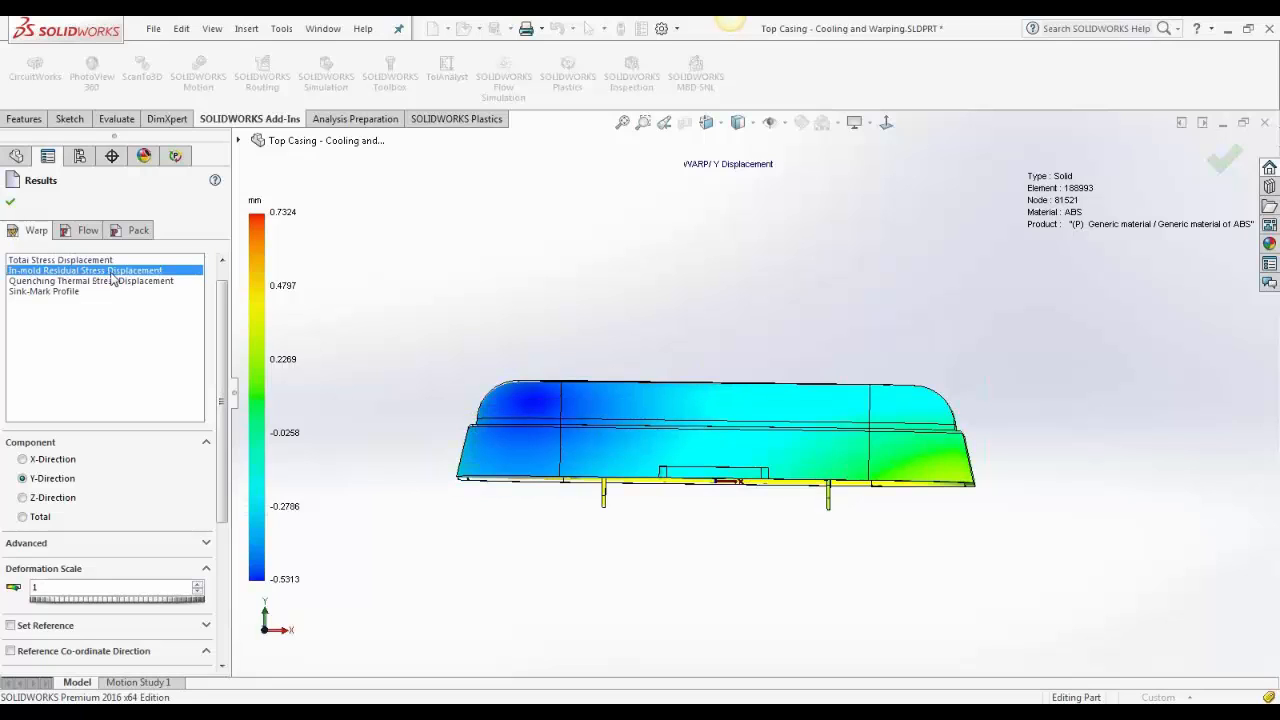
click(66, 282)
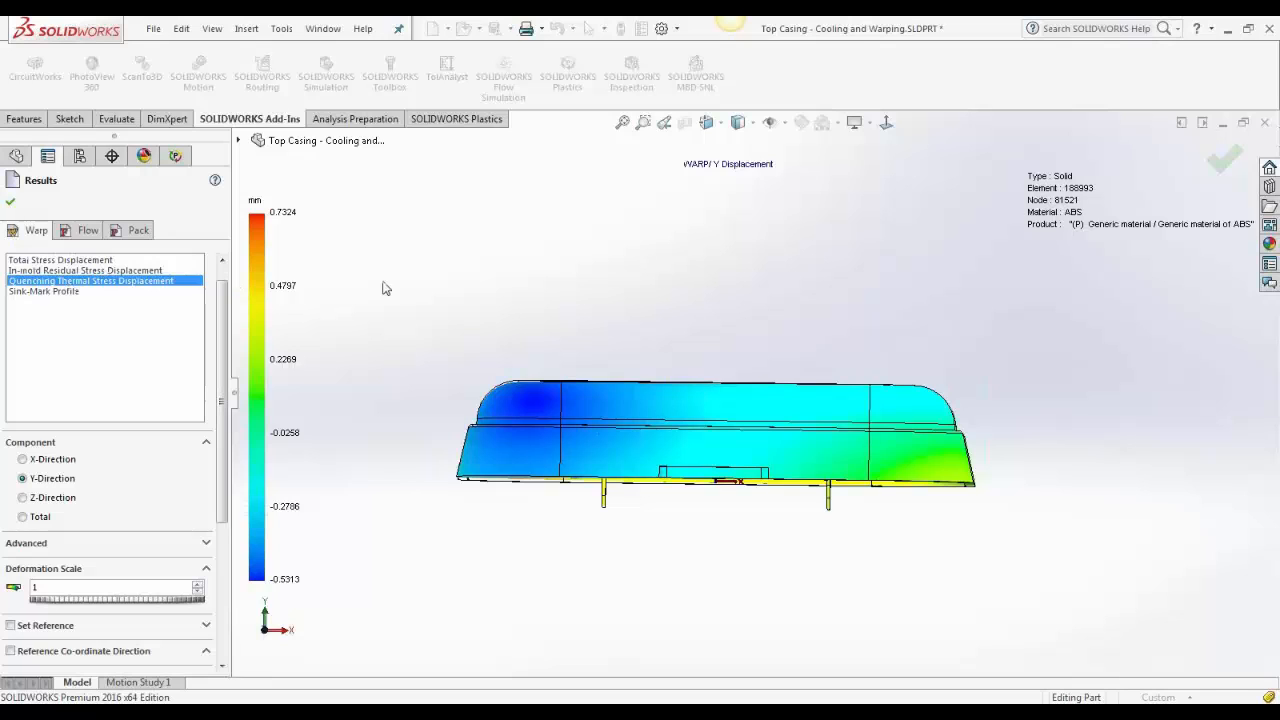
click(45, 292)
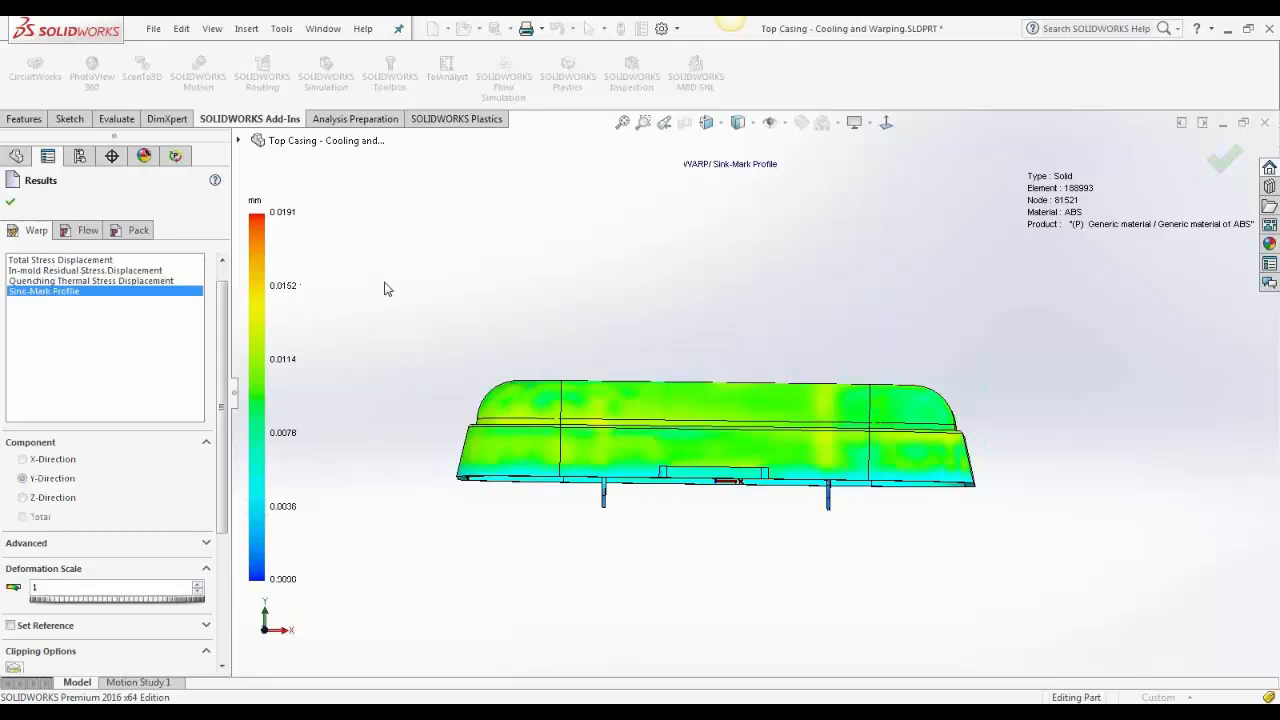
middle_drag(447, 304, 516, 368)
Compare the flow results' Sink Marks plot with the warp results' Sink-Mark Profile, and close the results
click(88, 231)
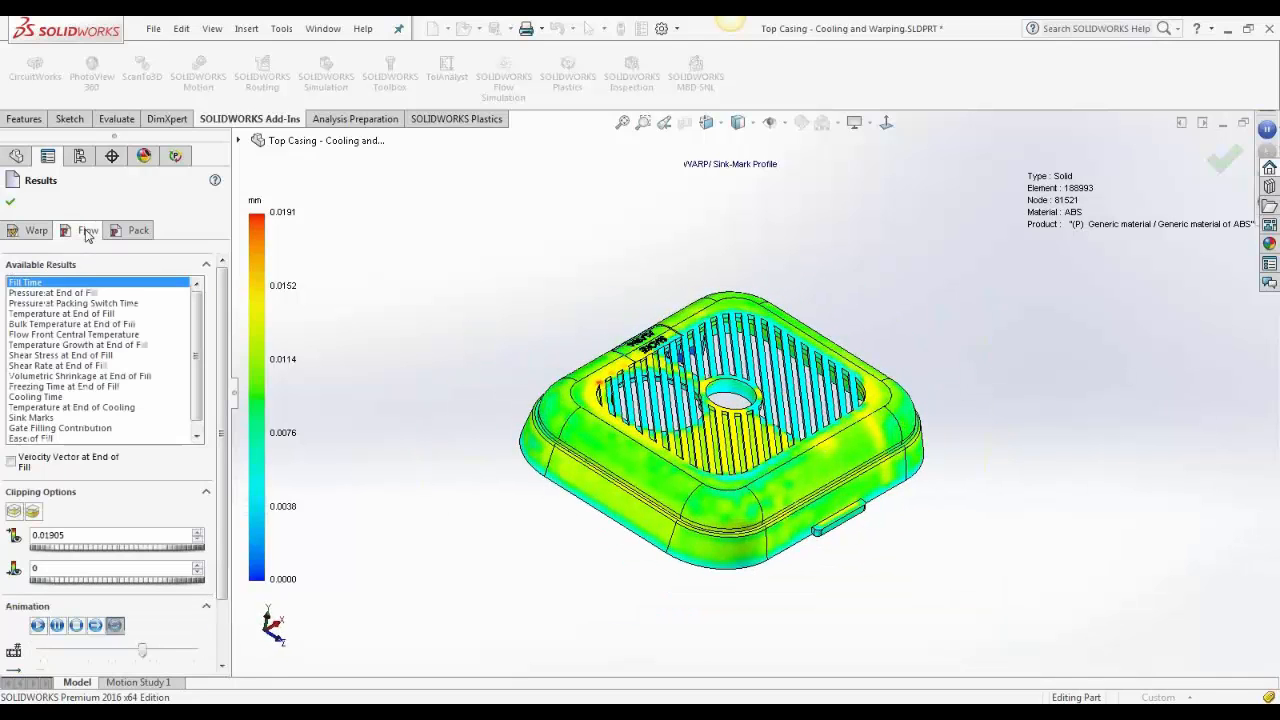
click(52, 419)
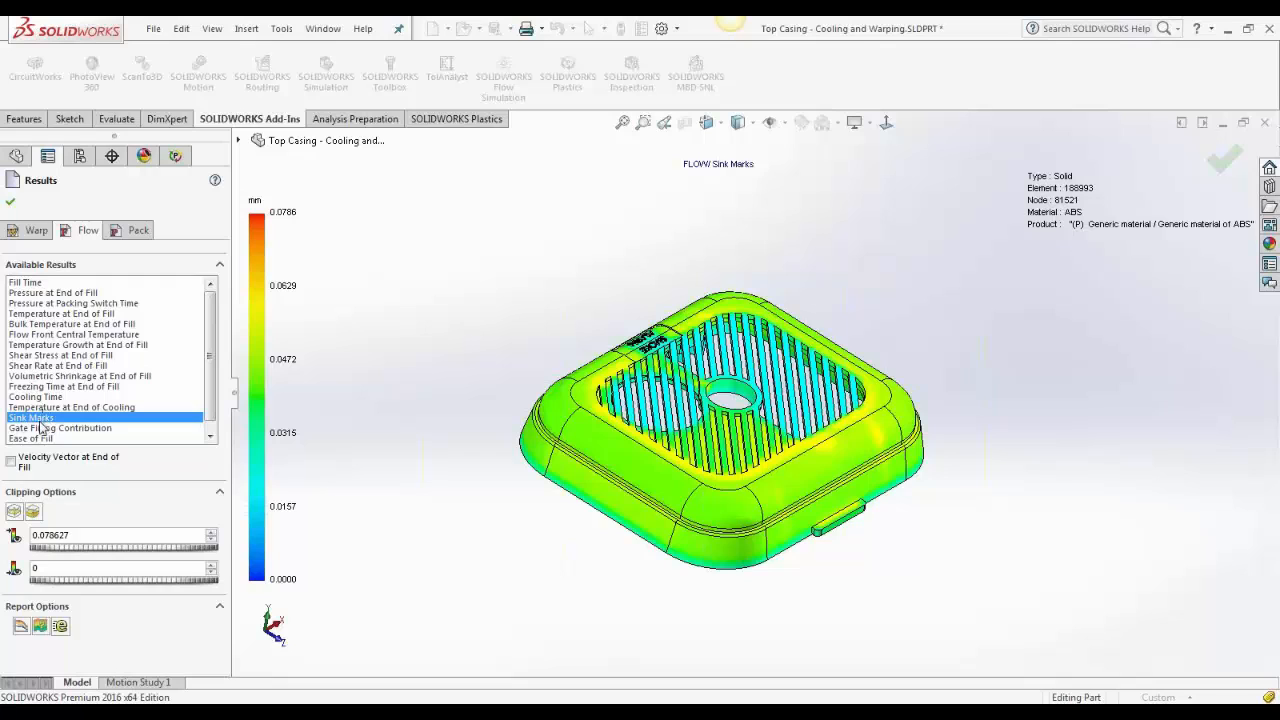
click(32, 230)
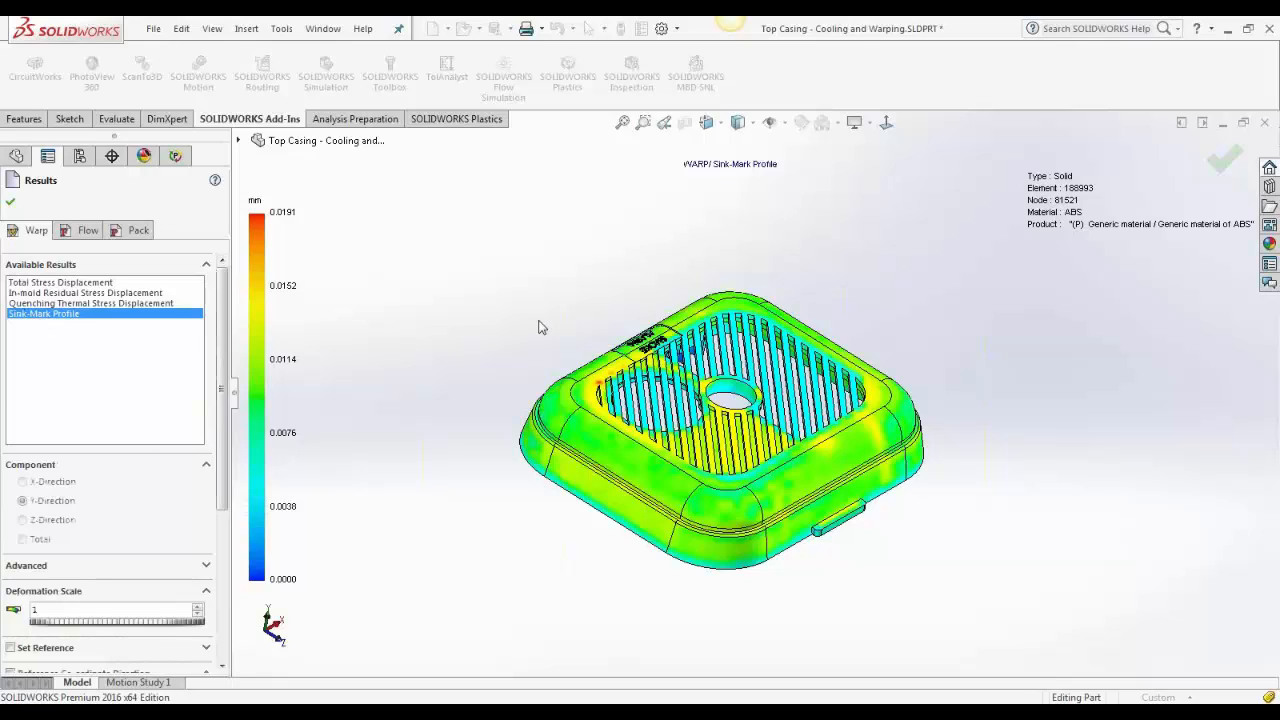
click(10, 204)
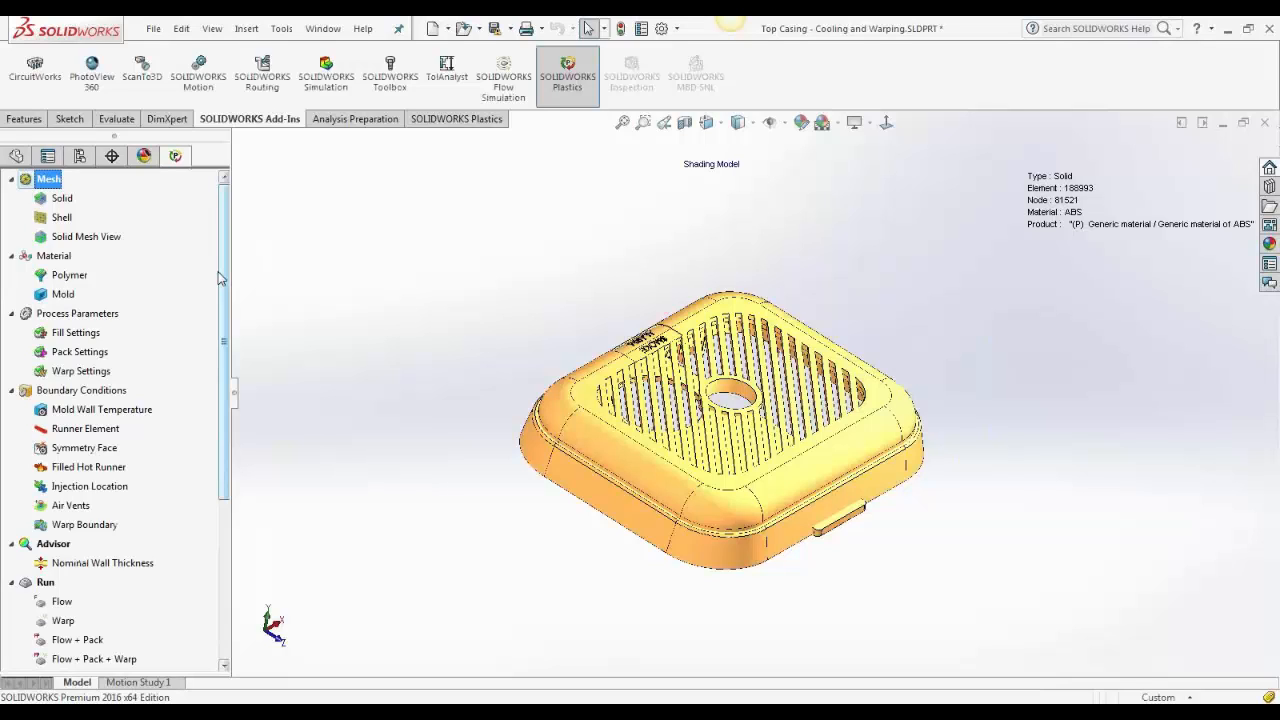
Activate the Fill-Cool-Fill-Pack-Warp configuration and view the cooling line sketches around the casing
click(79, 155)
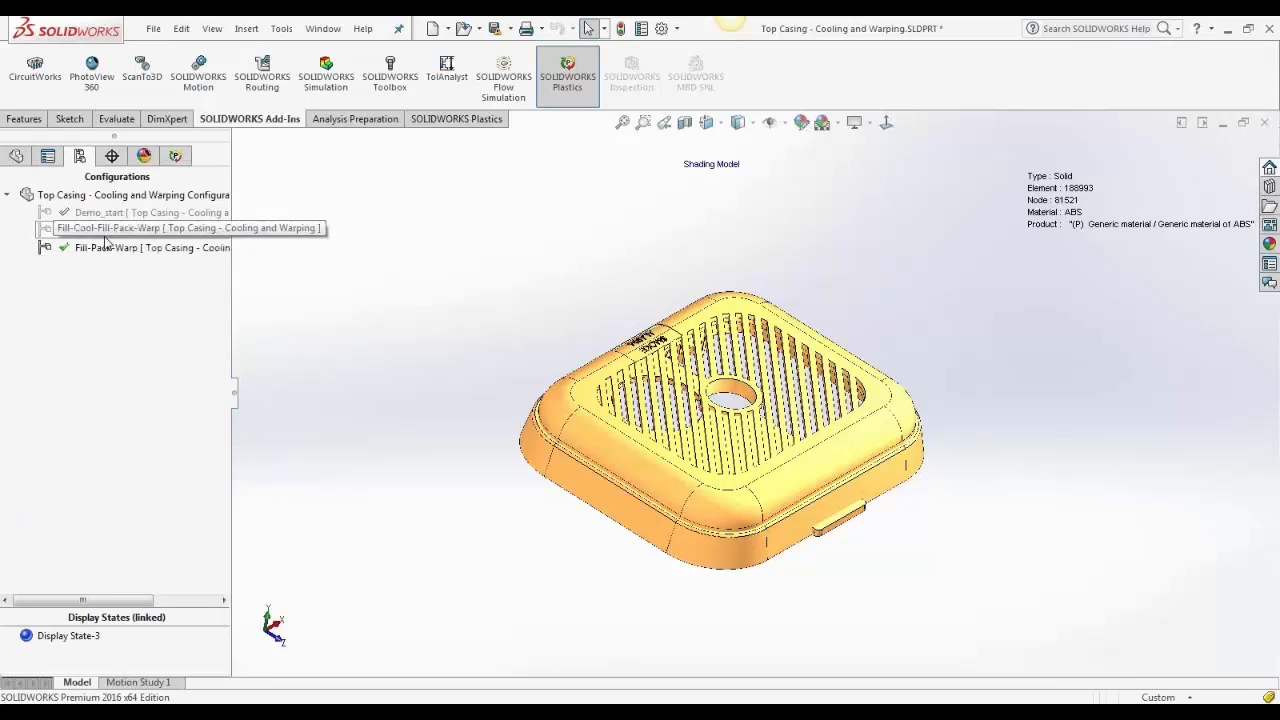
double_click(151, 230)
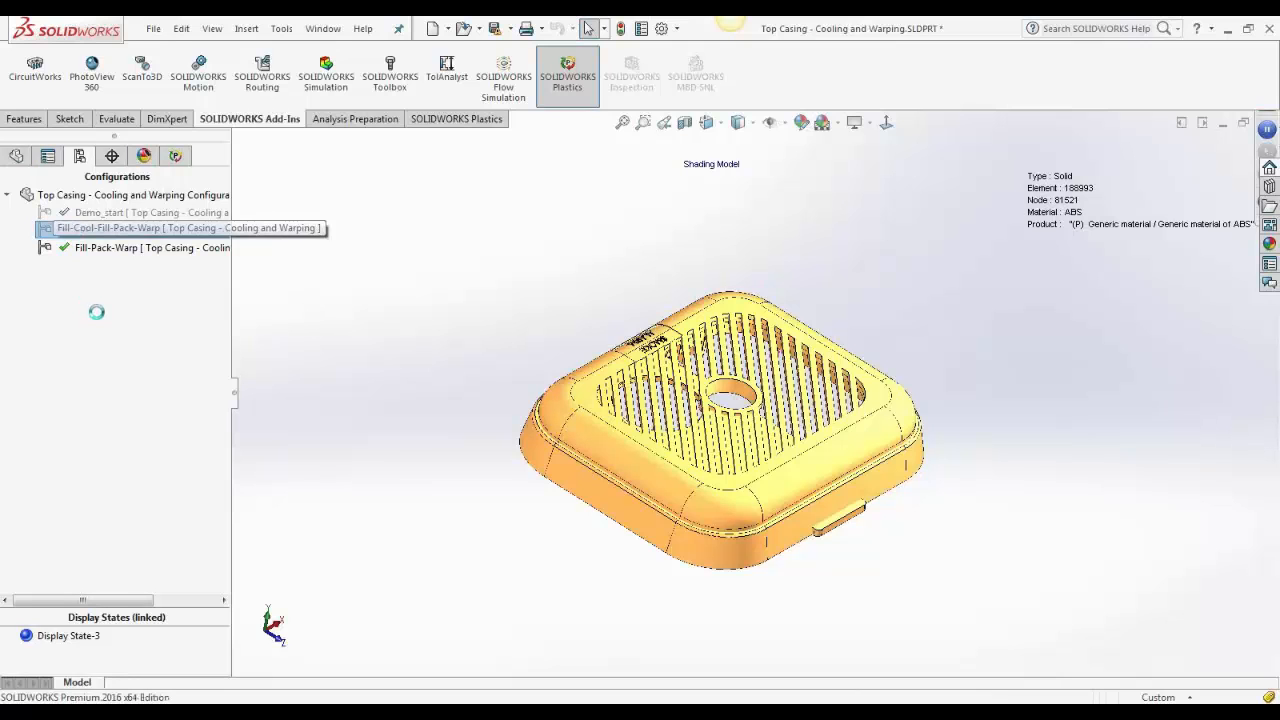
click(705, 403)
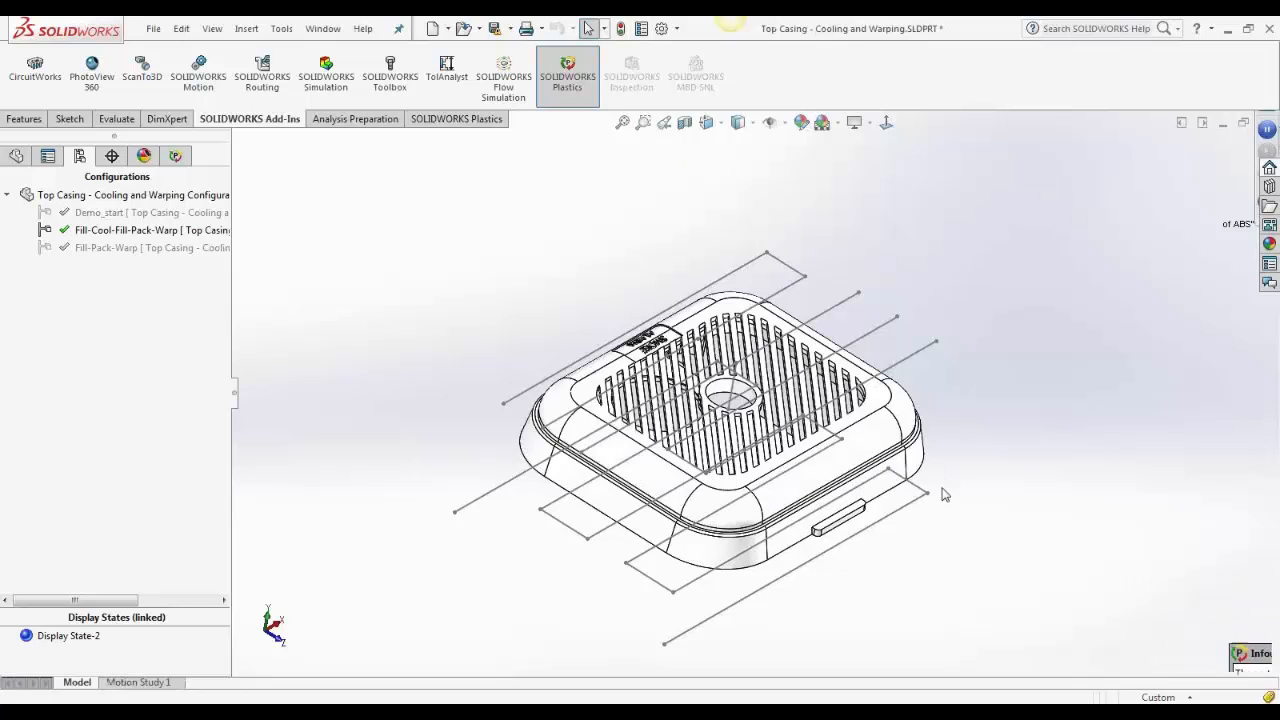
middle_drag(917, 531, 906, 500)
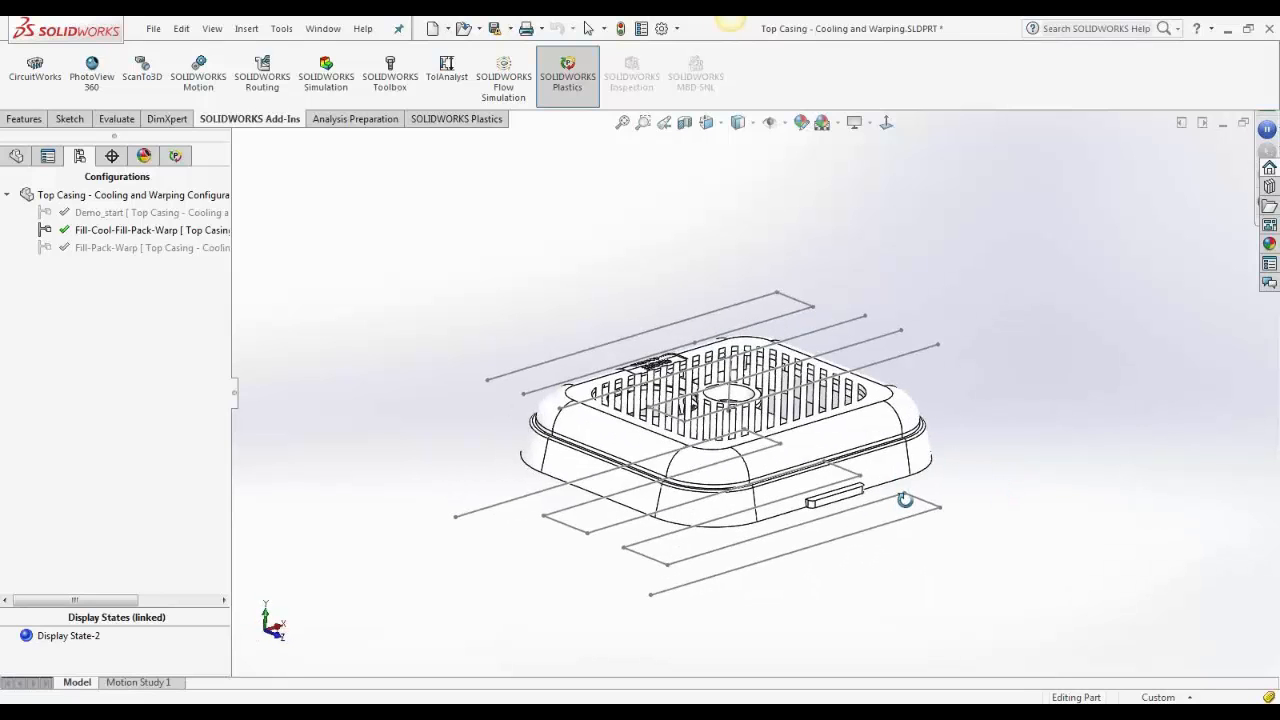
Open the Cool Pipe boundary condition settings and examine the layout of the four cooling pipes around the casing
click(175, 156)
drag(226, 269, 220, 311)
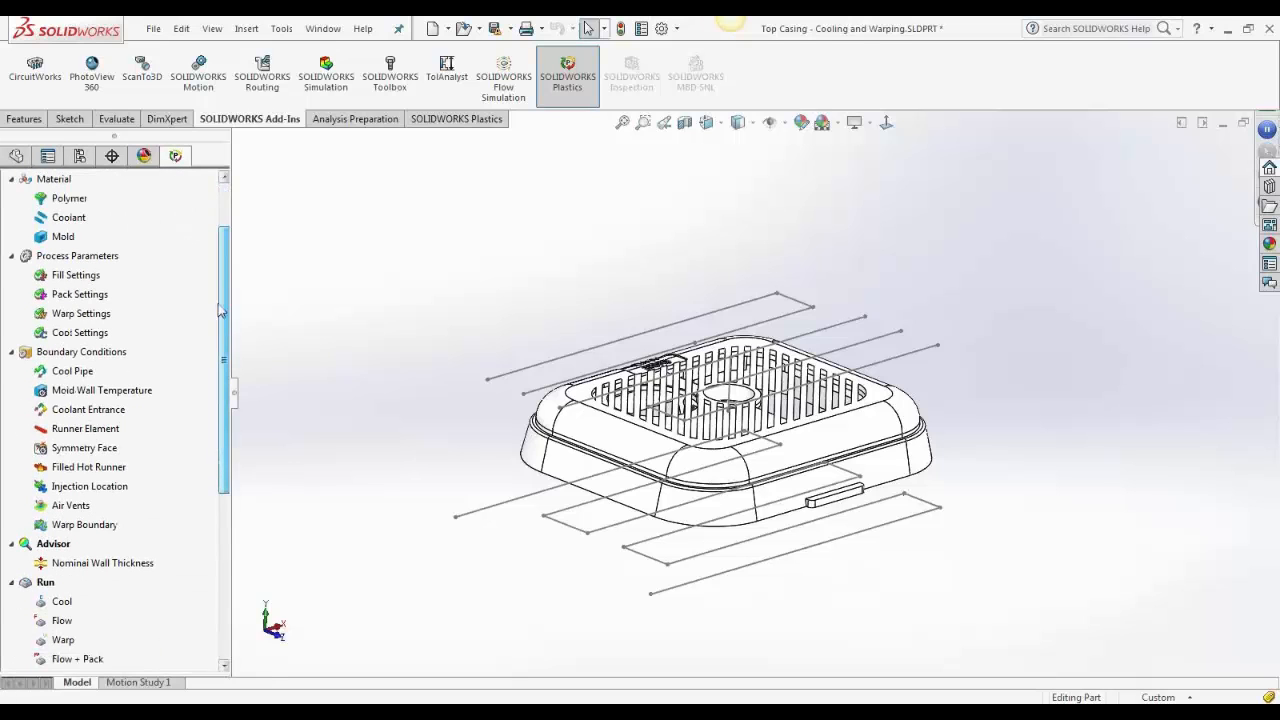
click(72, 373)
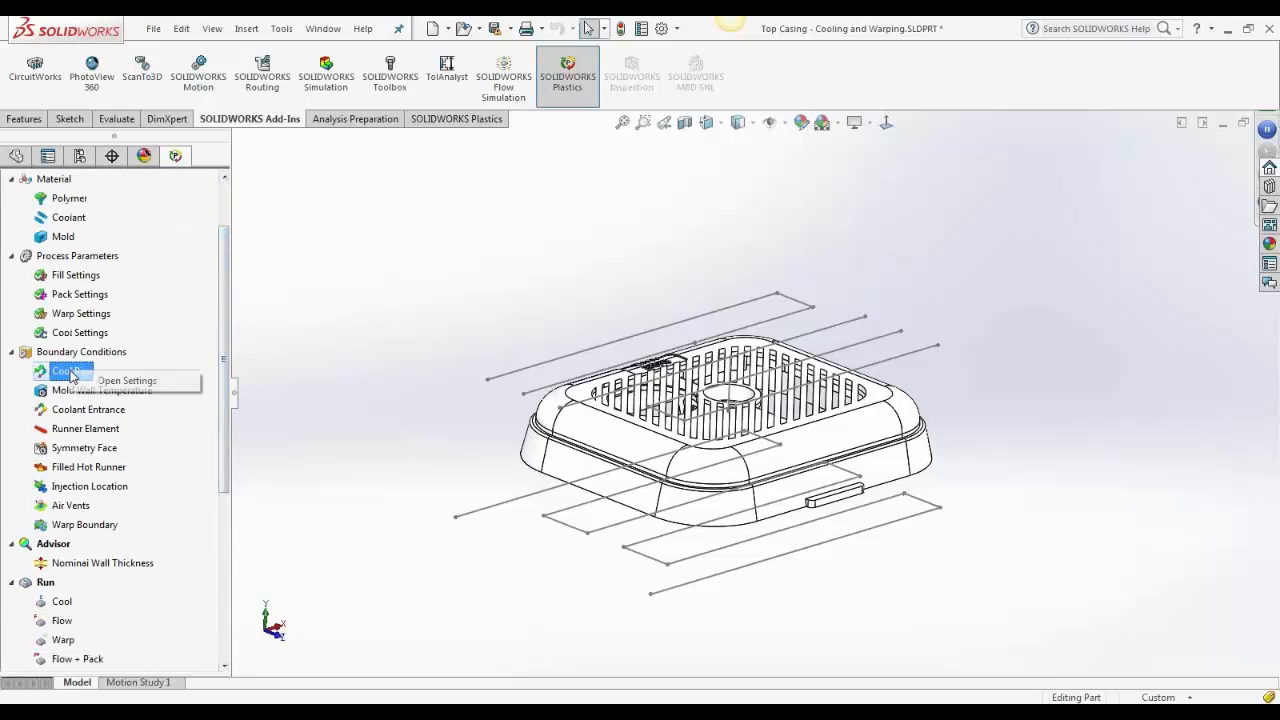
click(150, 382)
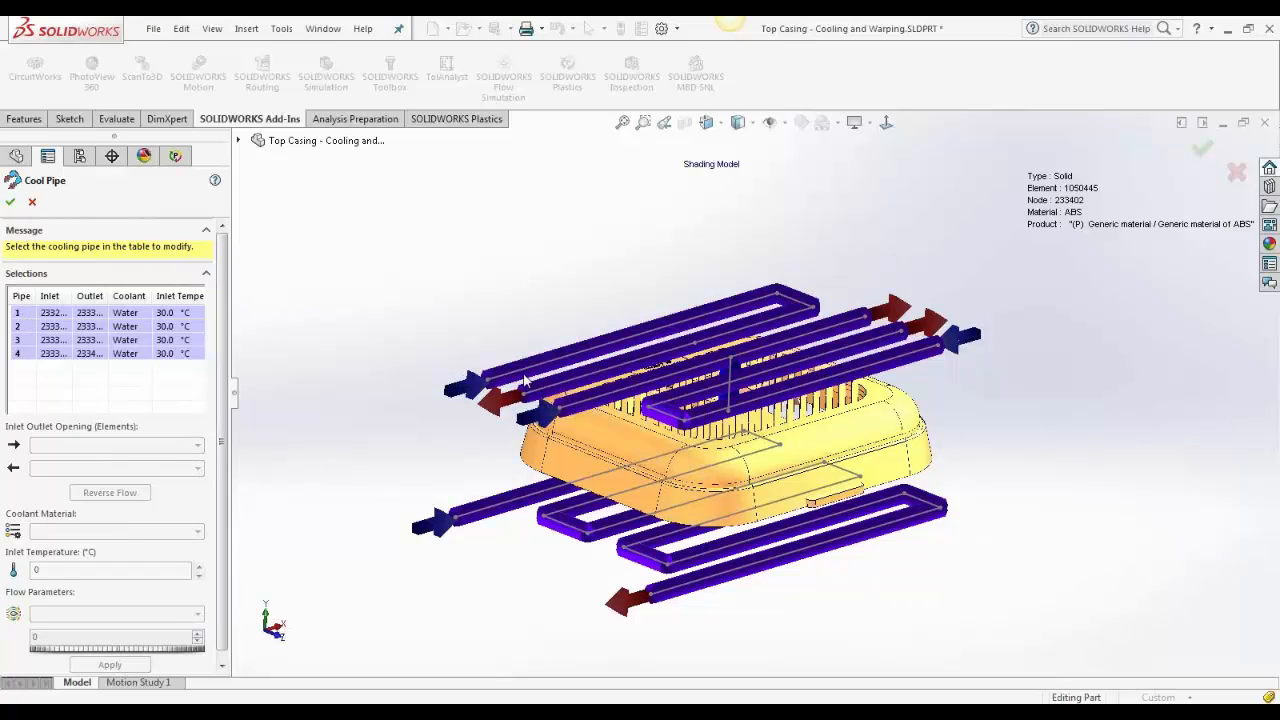
mouse_move(440, 291)
middle_down()
mouse_move(420, 251)
mouse_move(405, 328)
mouse_move(452, 332)
mouse_move(472, 350)
mouse_move(420, 296)
middle_up()
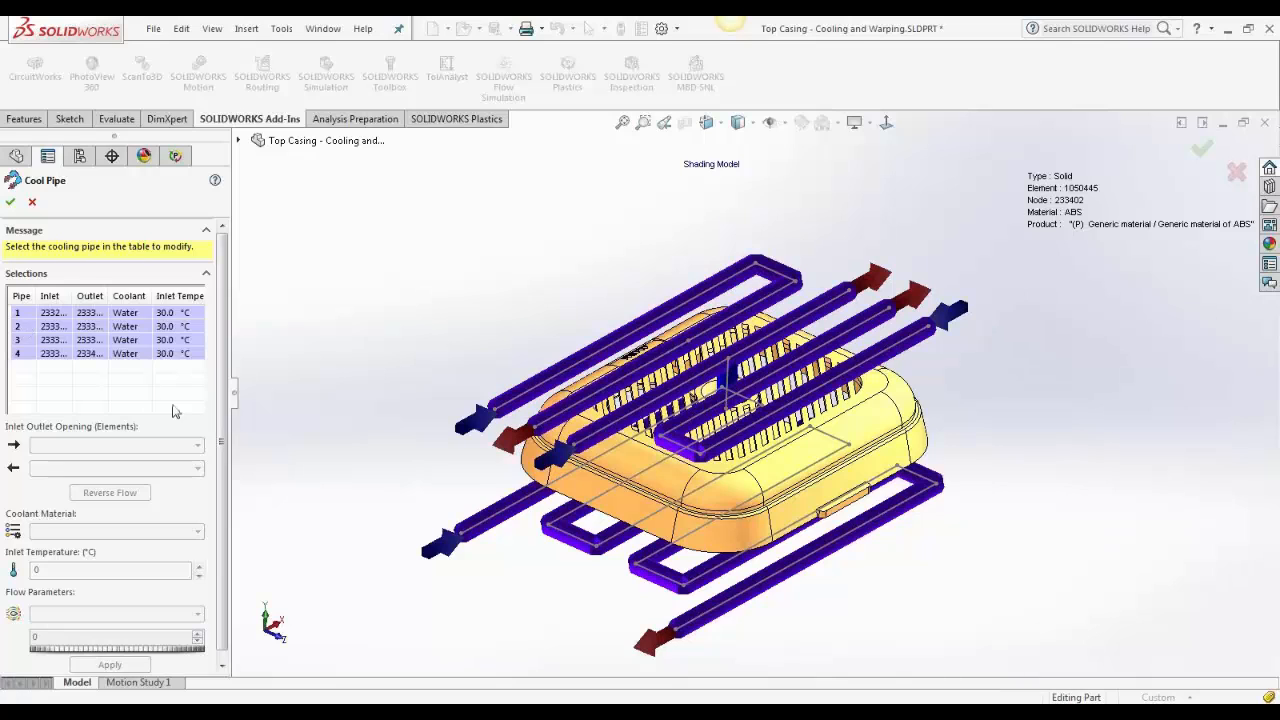
scroll(228, 430, down, 1)
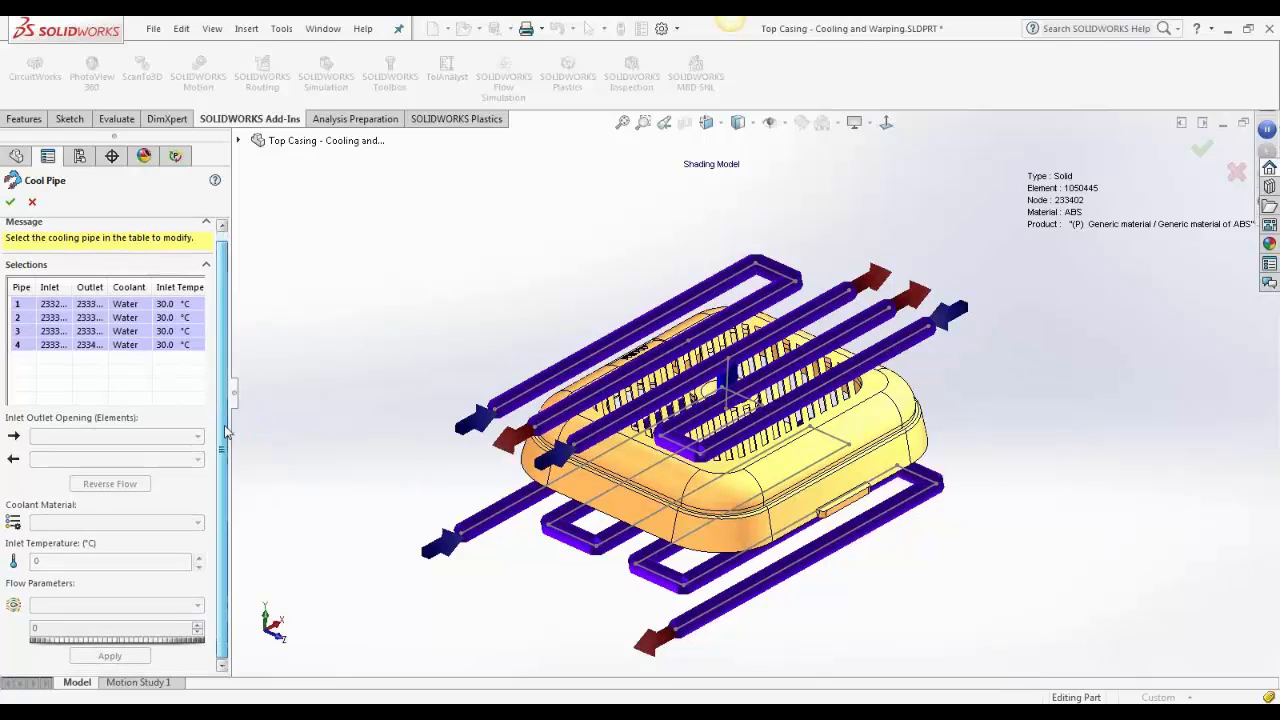
Review cooling pipe 1's coolant, inlet temperature and flow rate and the available coolant materials, and leave the Cool Pipe settings without changes
click(24, 305)
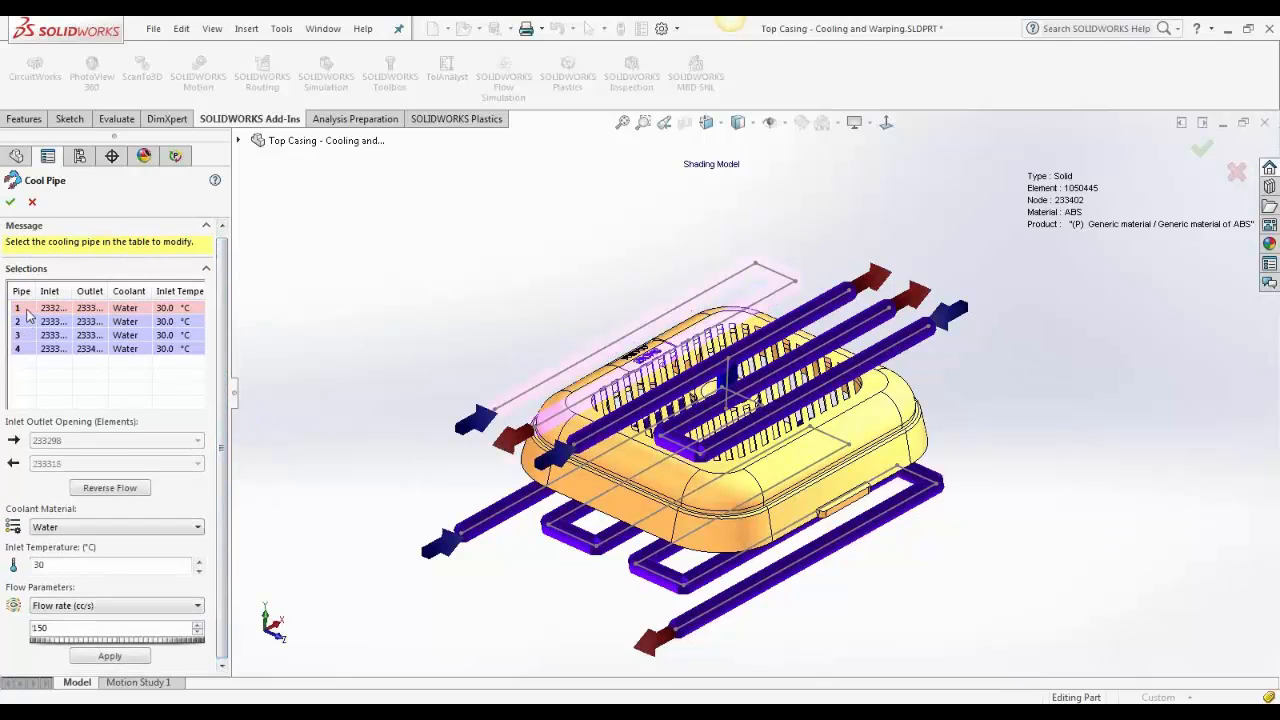
click(84, 531)
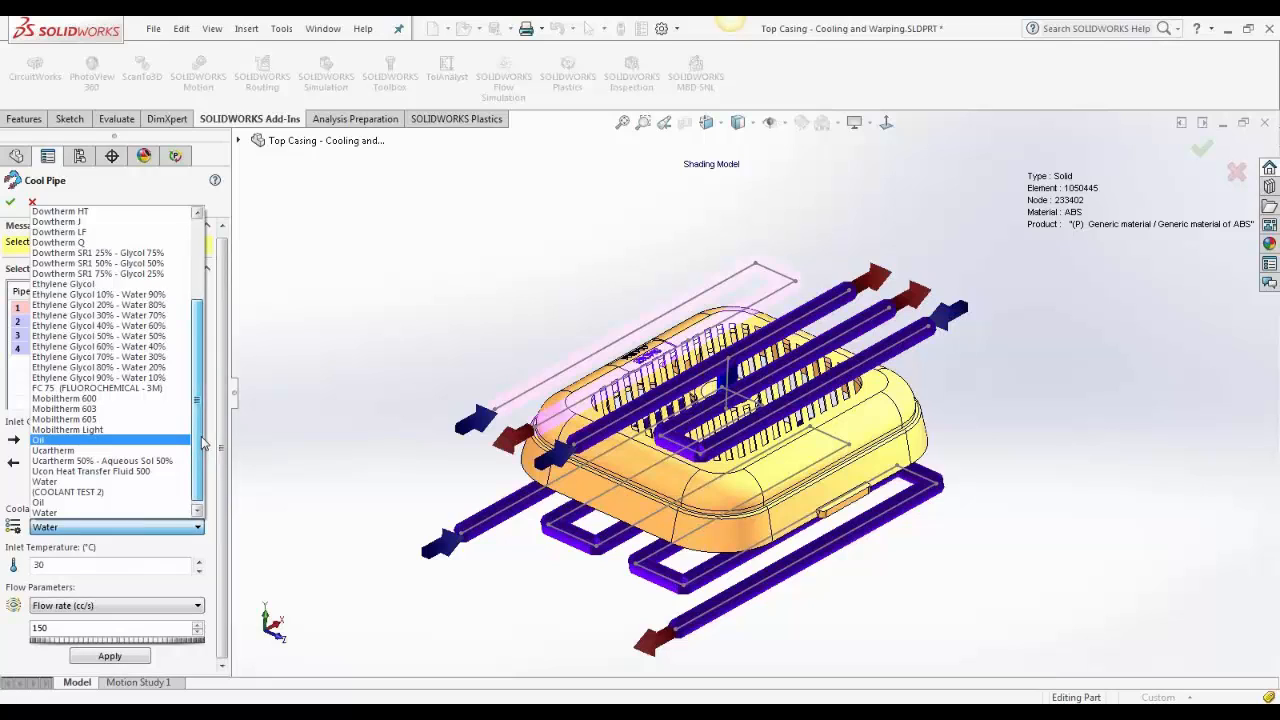
scroll(200, 420, up, 4)
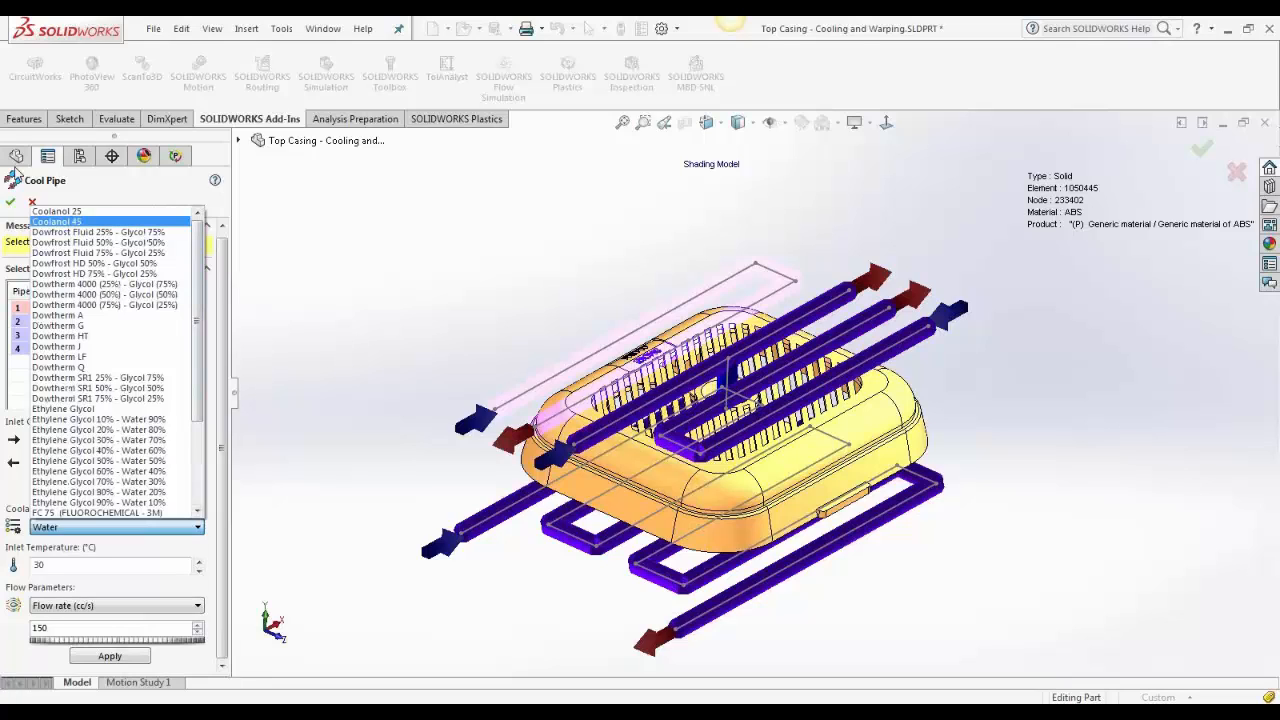
click(275, 204)
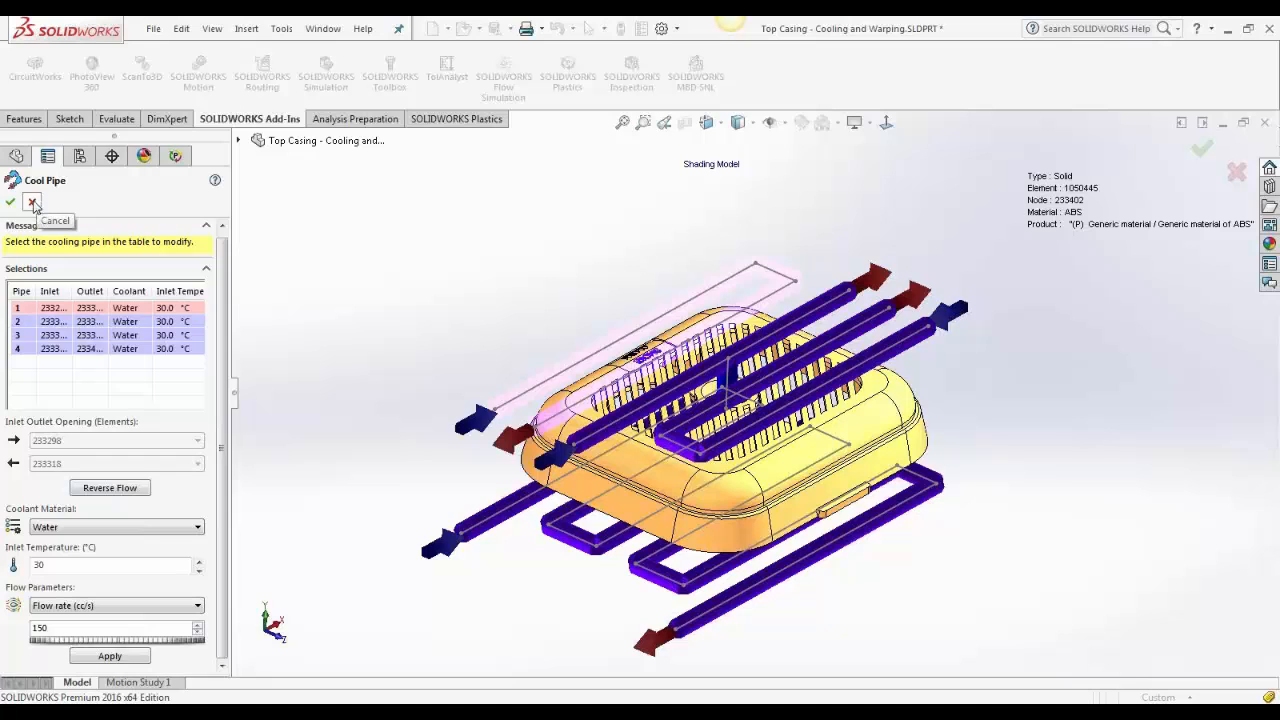
click(32, 203)
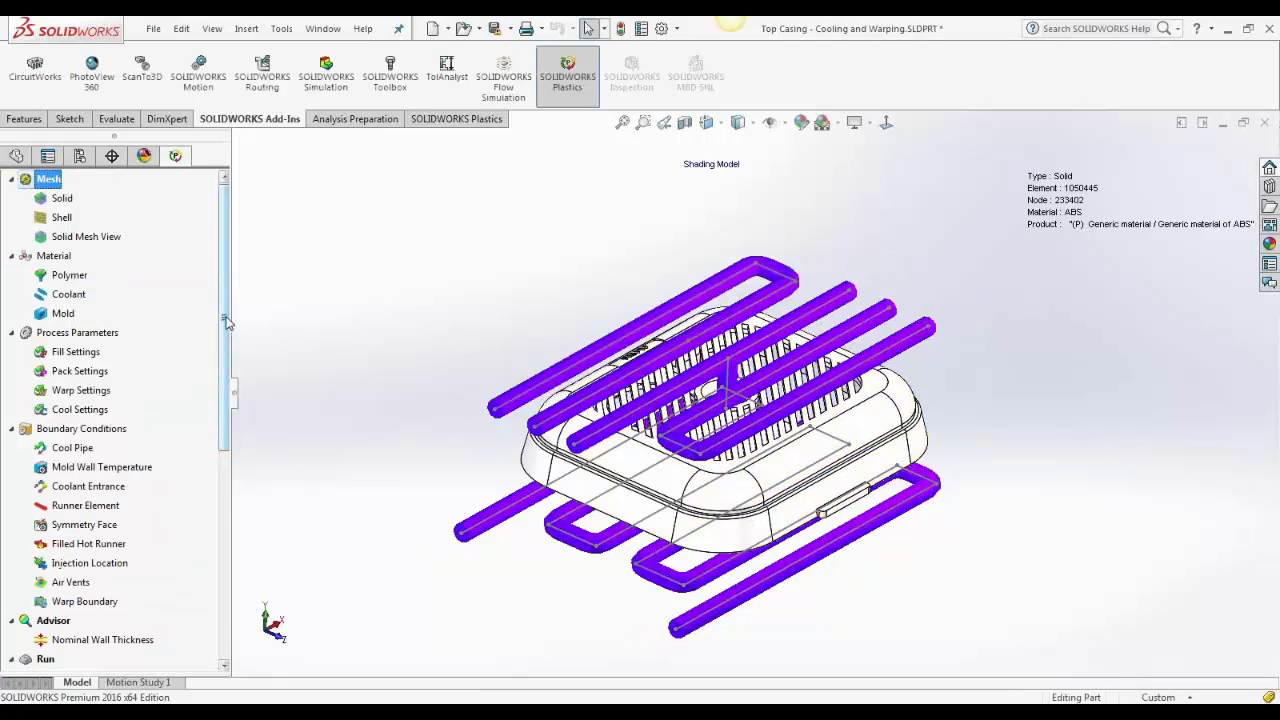
Display the cooled analysis's Total Stress Displacement warp plot, and examine the Volumetric Shrinkage at End of Packing in its pack results
drag(225, 330, 226, 527)
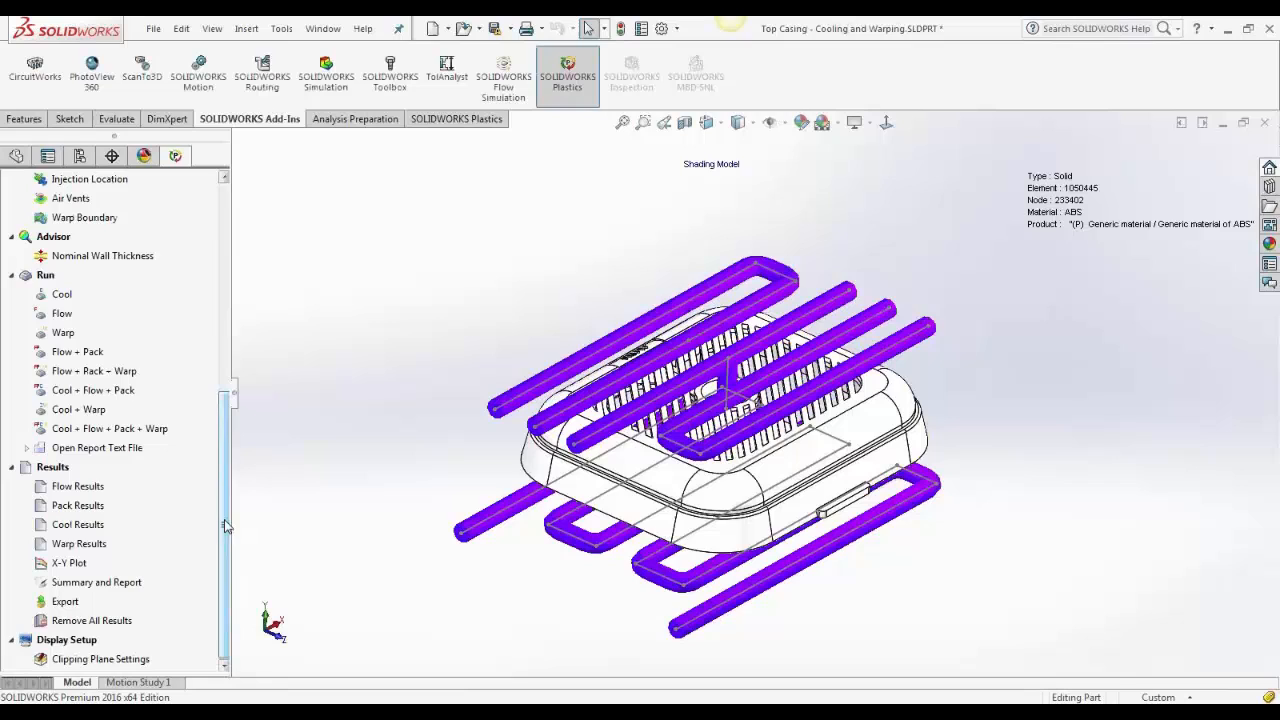
click(79, 543)
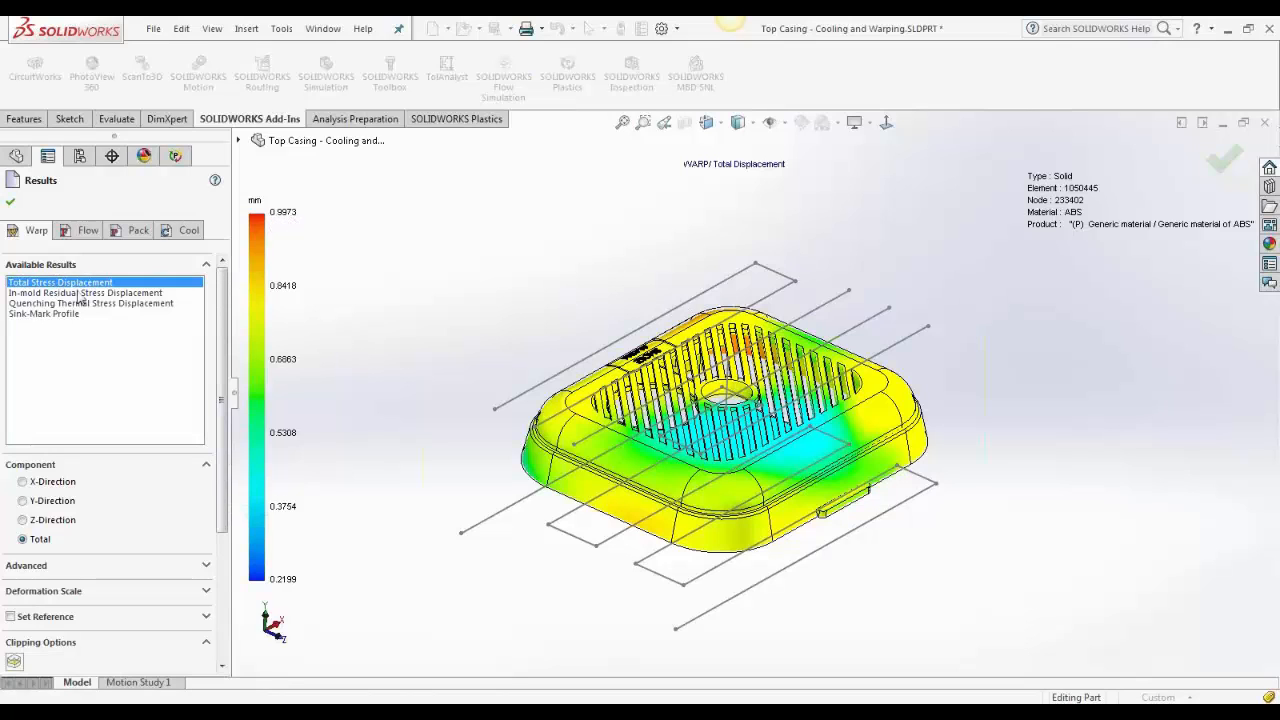
click(135, 232)
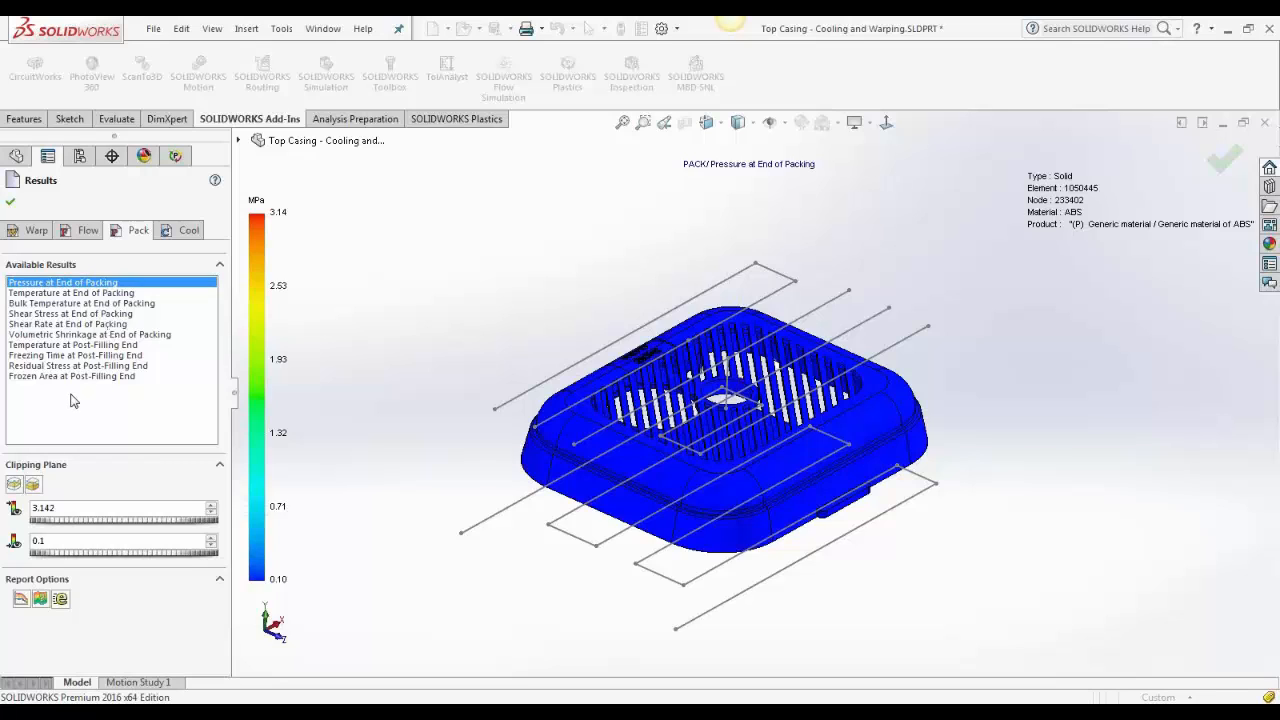
click(80, 336)
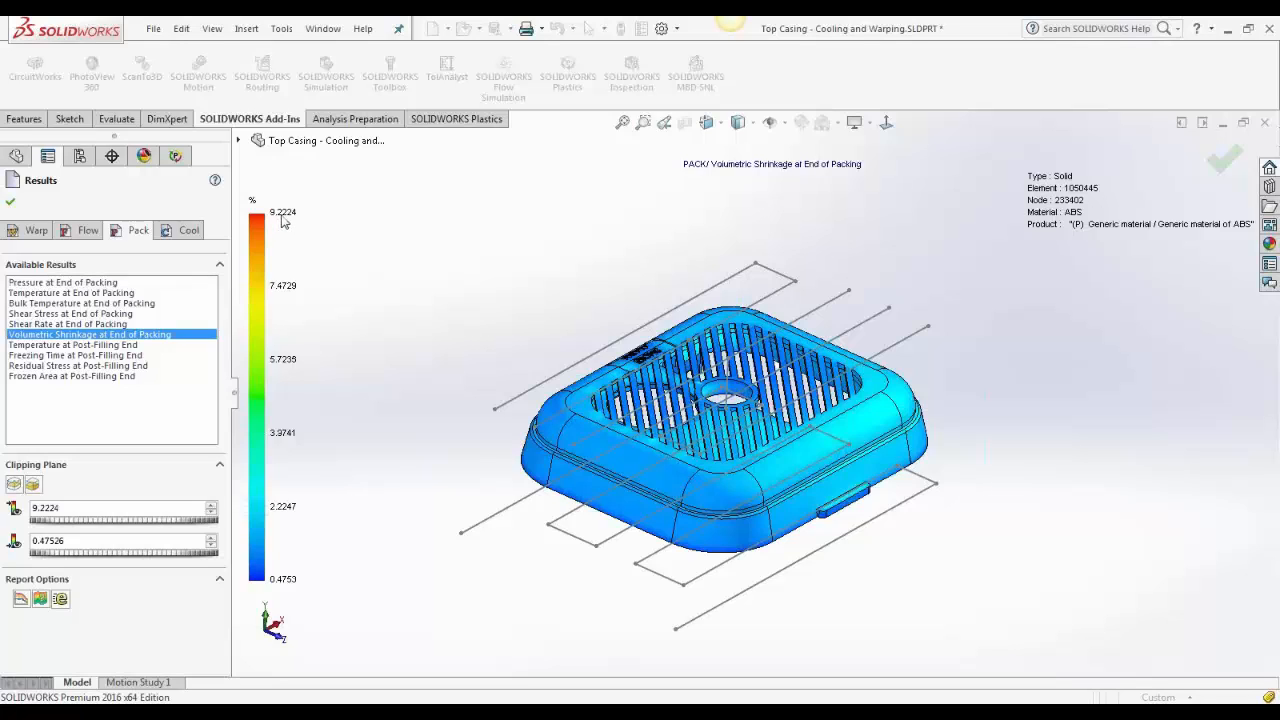
middle_drag(728, 472, 648, 476)
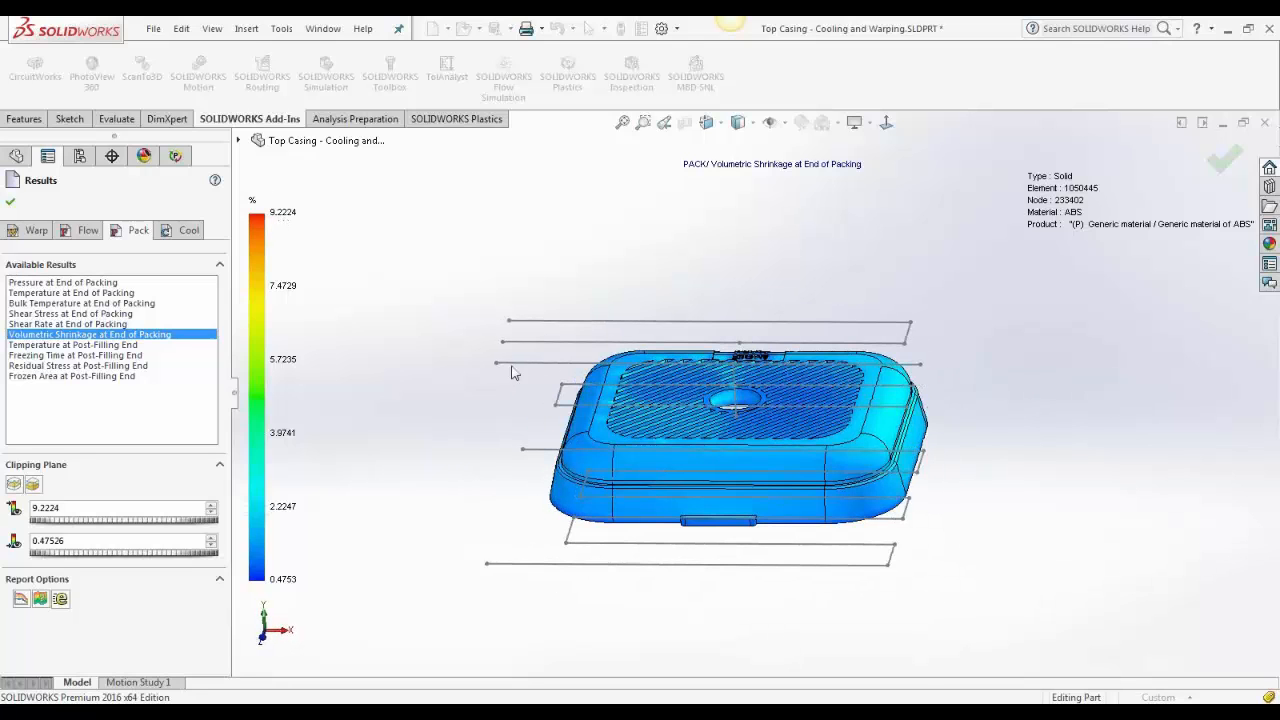
Examine the Volumetric Shrinkage at End of Packing plot around the casing's vented face, side walls and interior
middle_drag(512, 373, 533, 357)
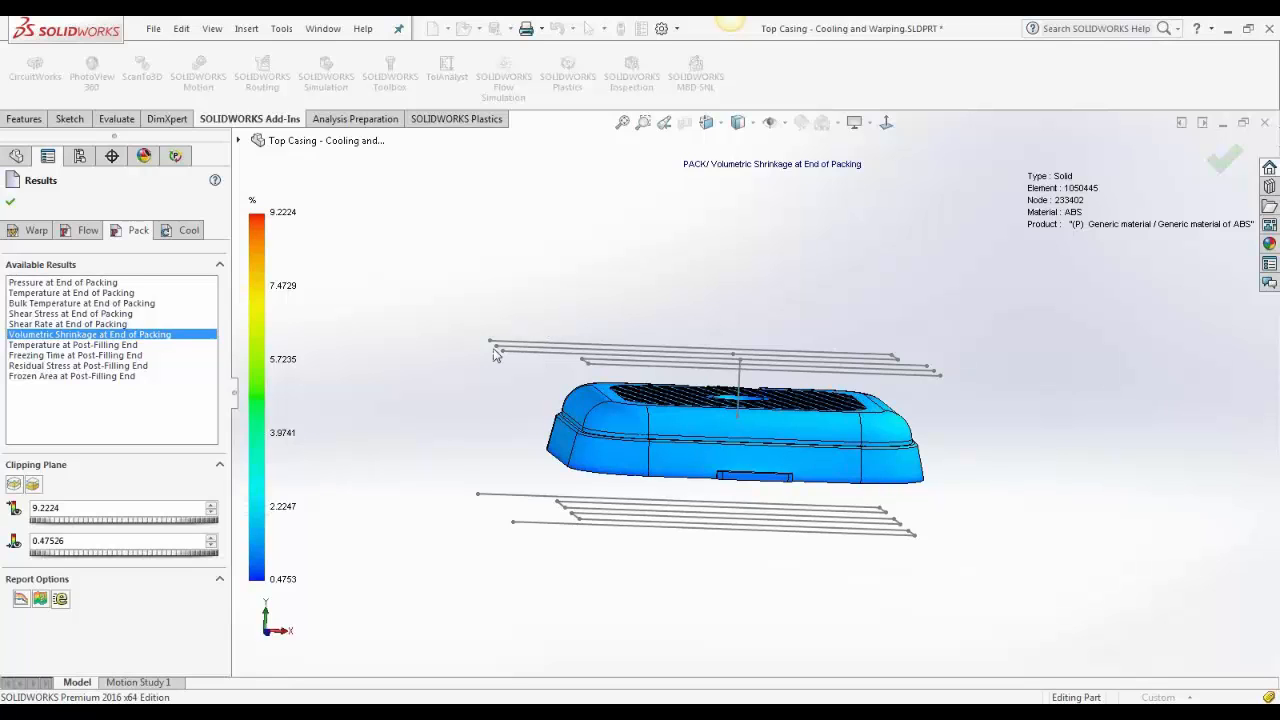
middle_drag(493, 352, 489, 407)
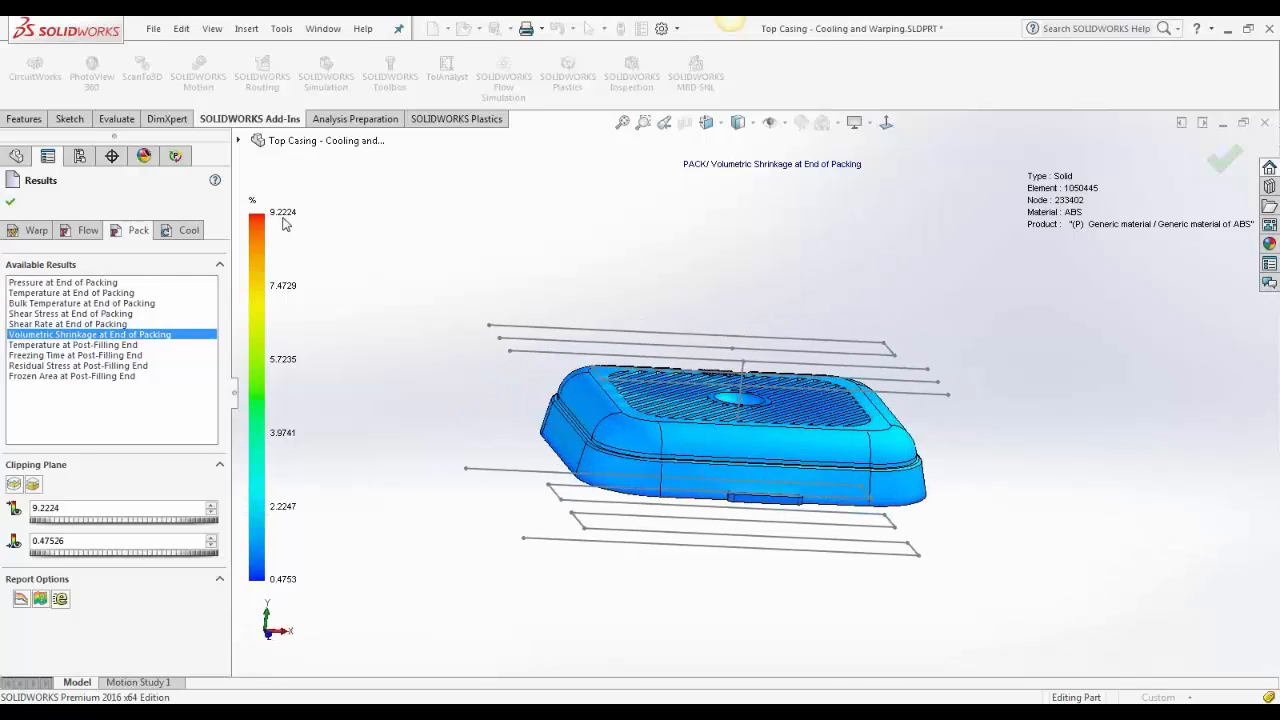
middle_drag(420, 378, 592, 388)
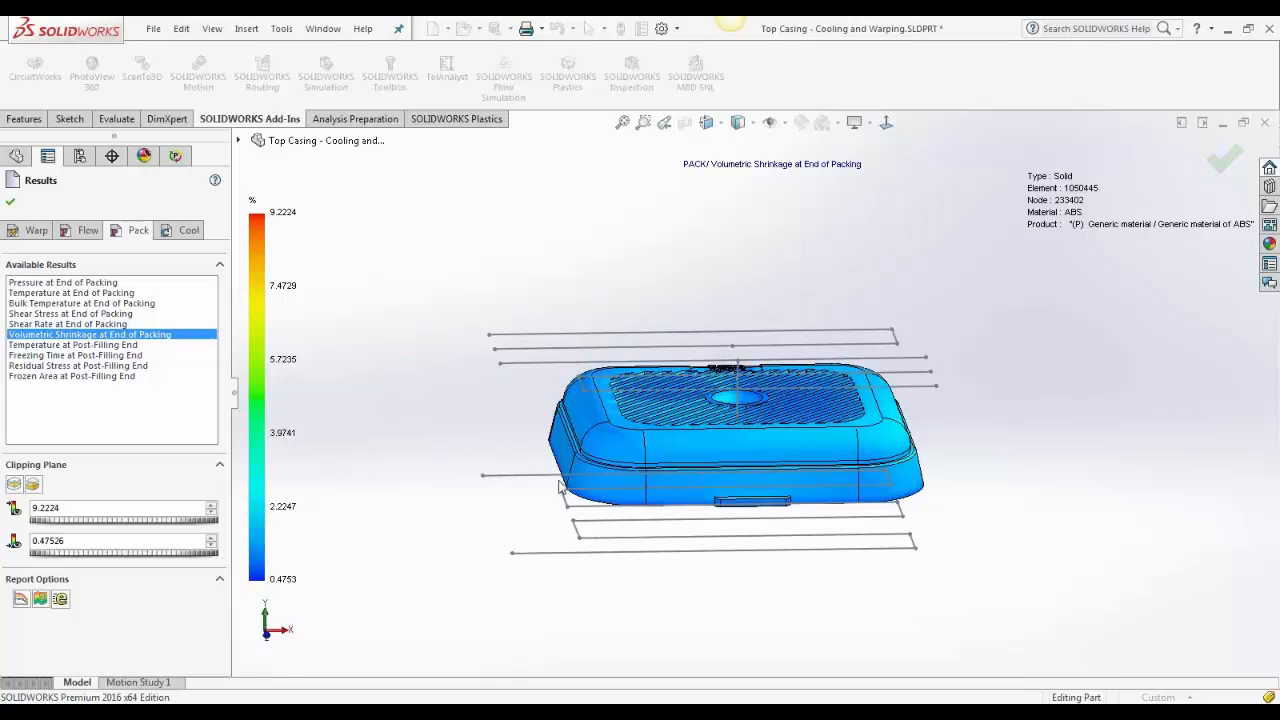
middle_drag(560, 487, 975, 530)
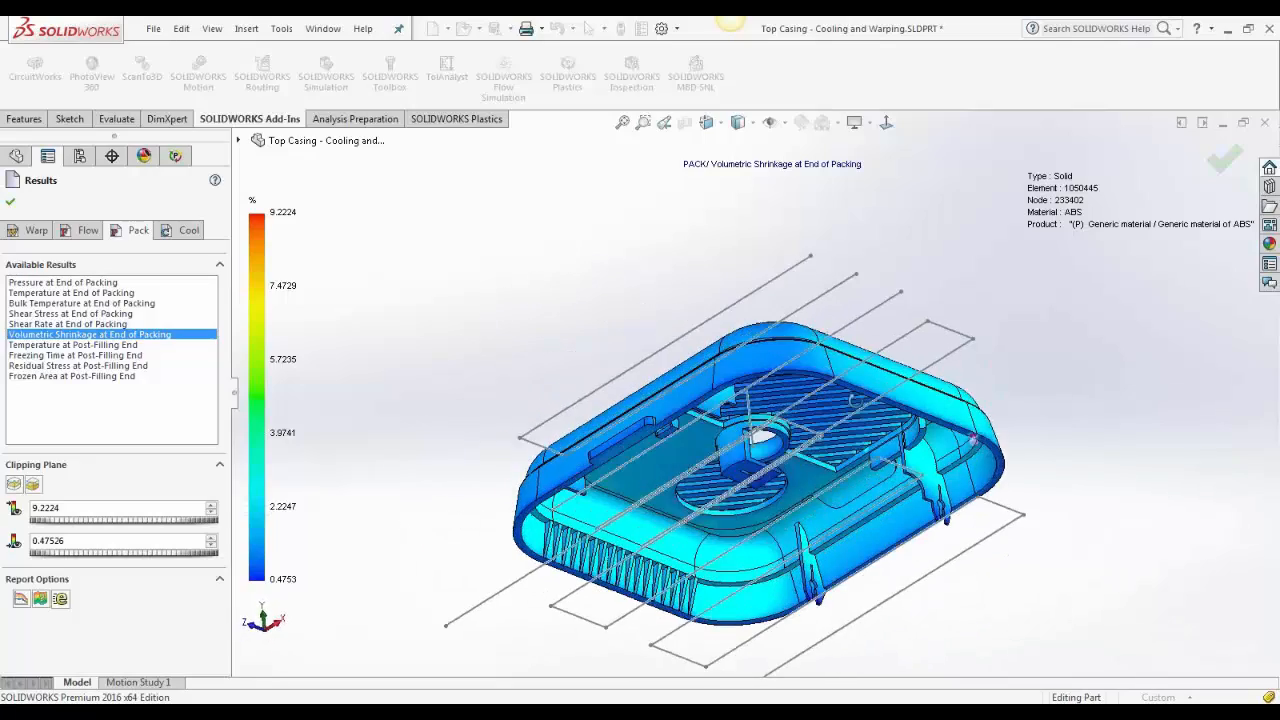
middle_drag(973, 438, 957, 500)
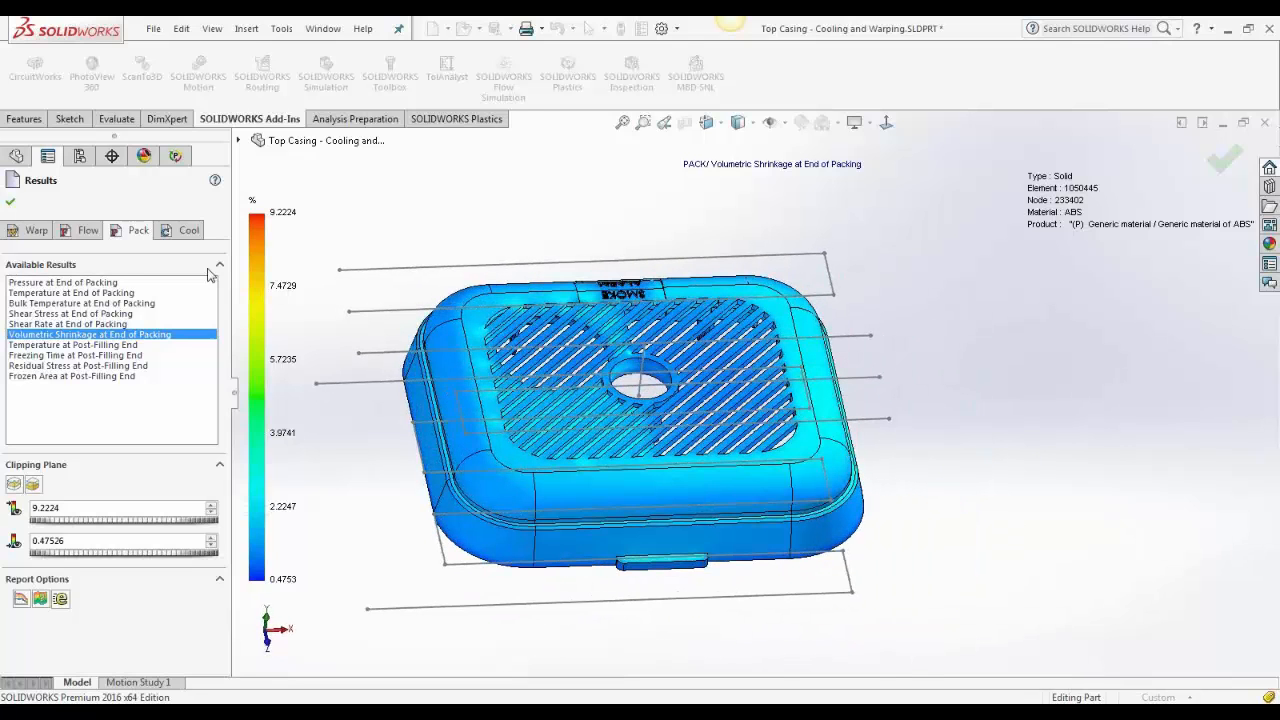
Display the Total Stress Displacement warp plot at a deformation scale of 9, and examine the exaggerated casing shape from several sides
click(36, 231)
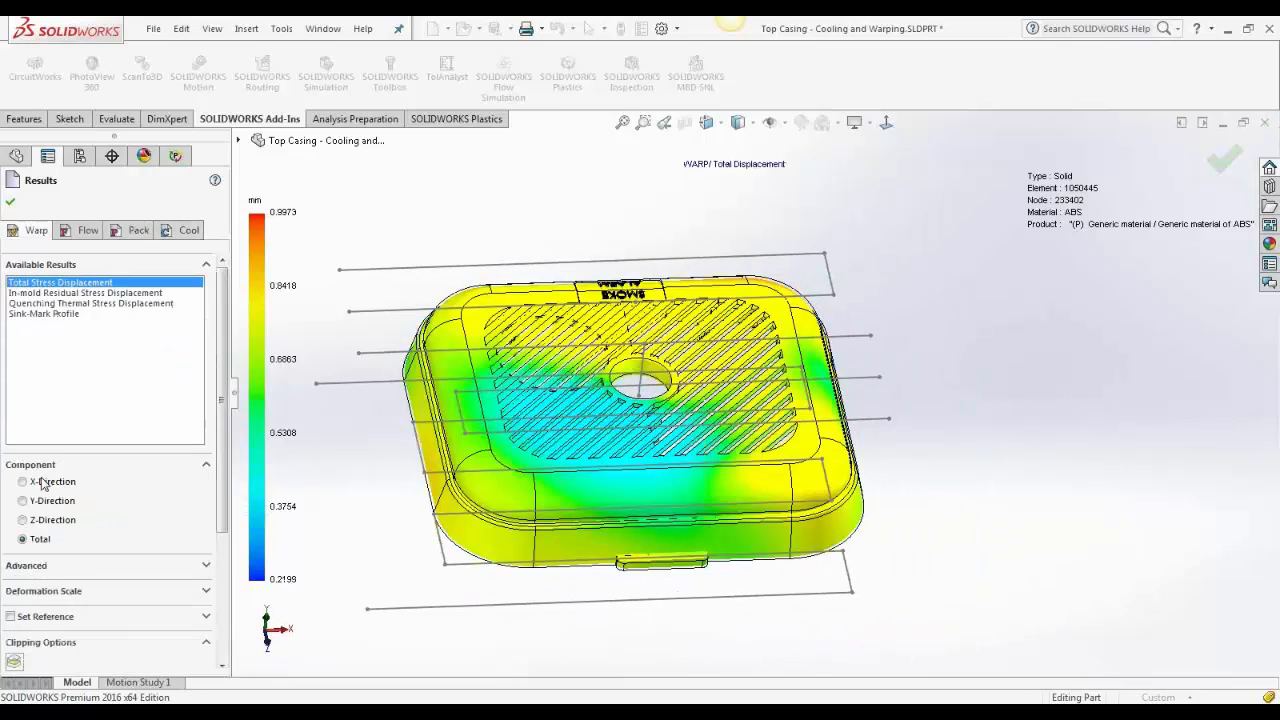
scroll(517, 267, up, 1)
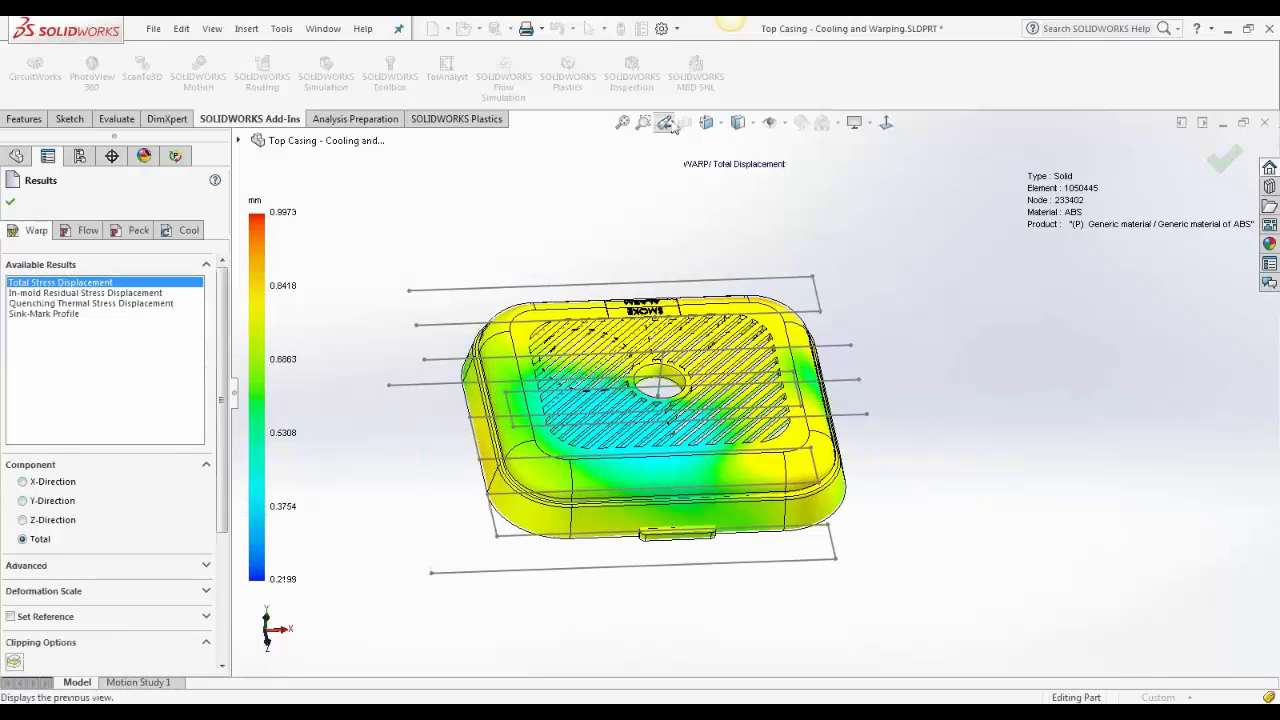
scroll(197, 536, down, 3)
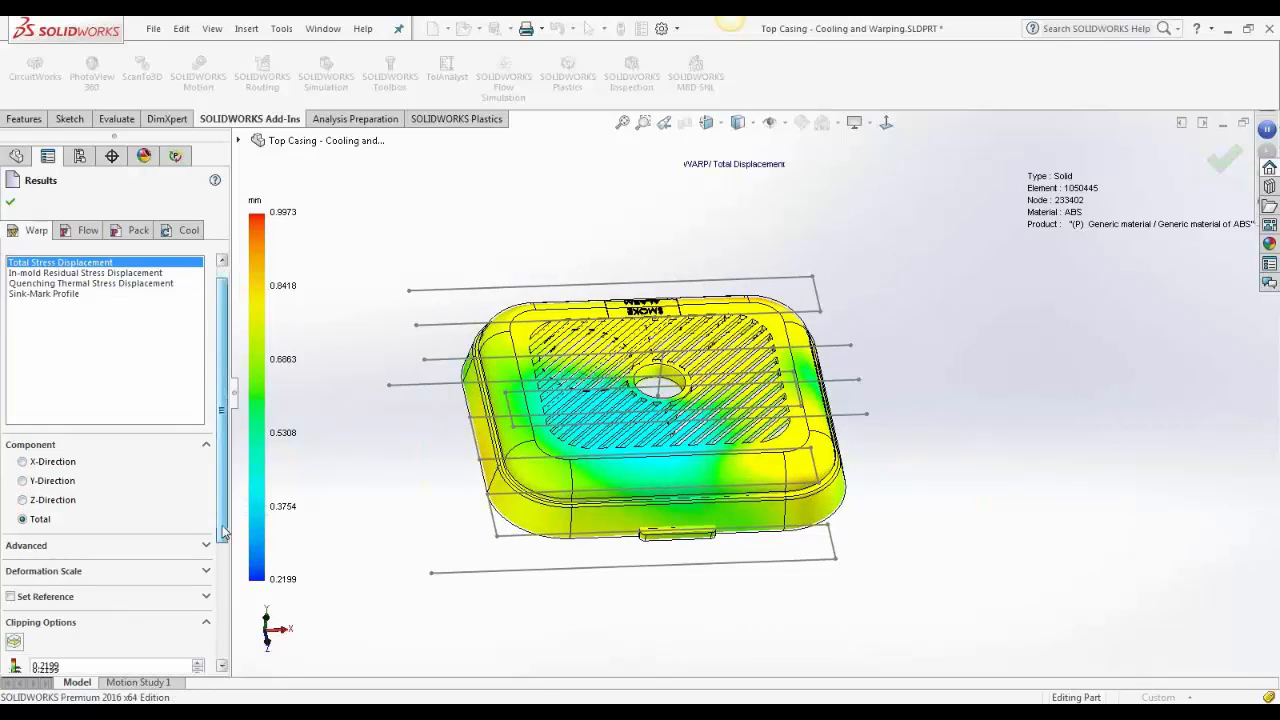
click(118, 490)
drag(44, 522, 61, 522)
middle_drag(340, 591, 584, 648)
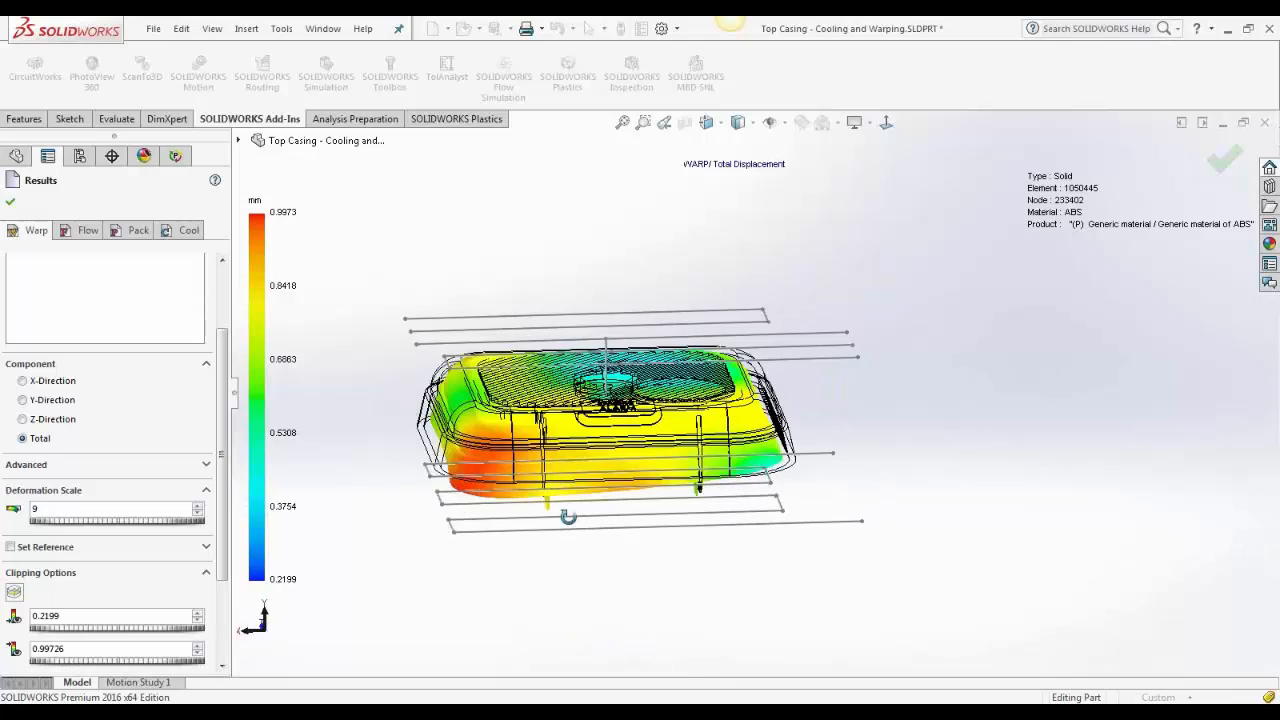
middle_drag(560, 478, 573, 533)
Reset the warp plot's deformation scale to 1, and close the results
drag(135, 533, 100, 525)
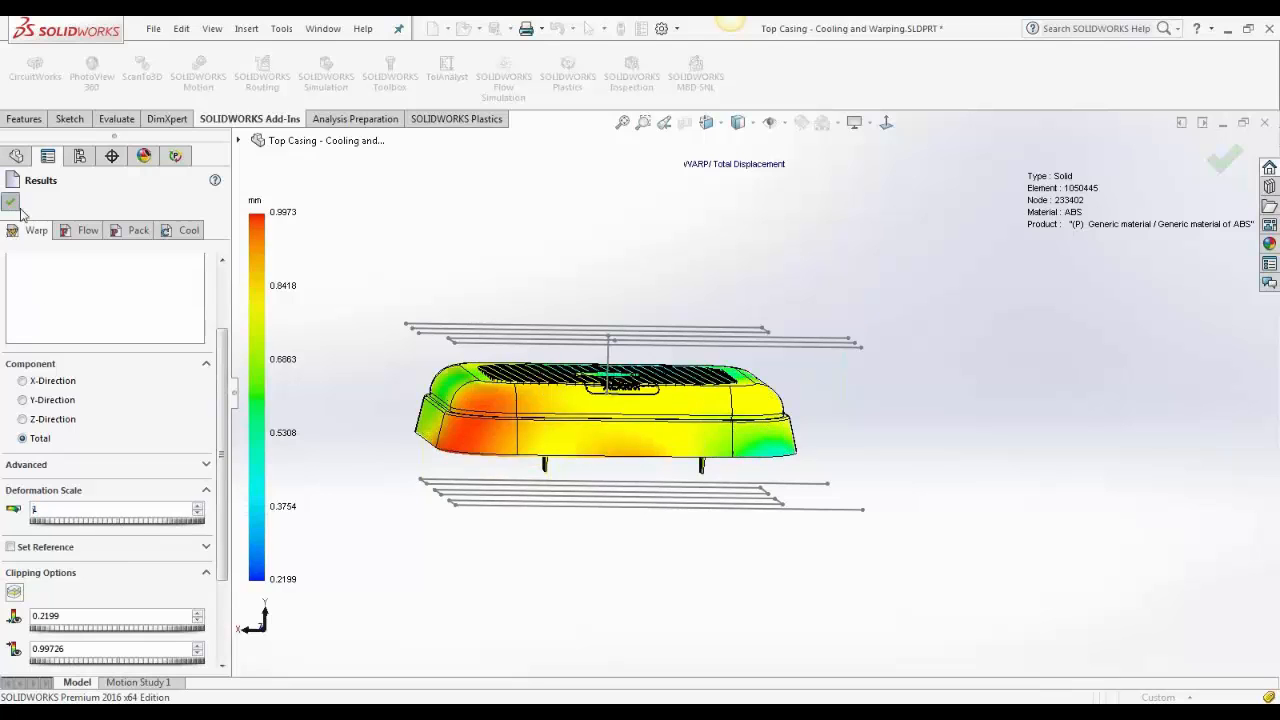
click(10, 201)
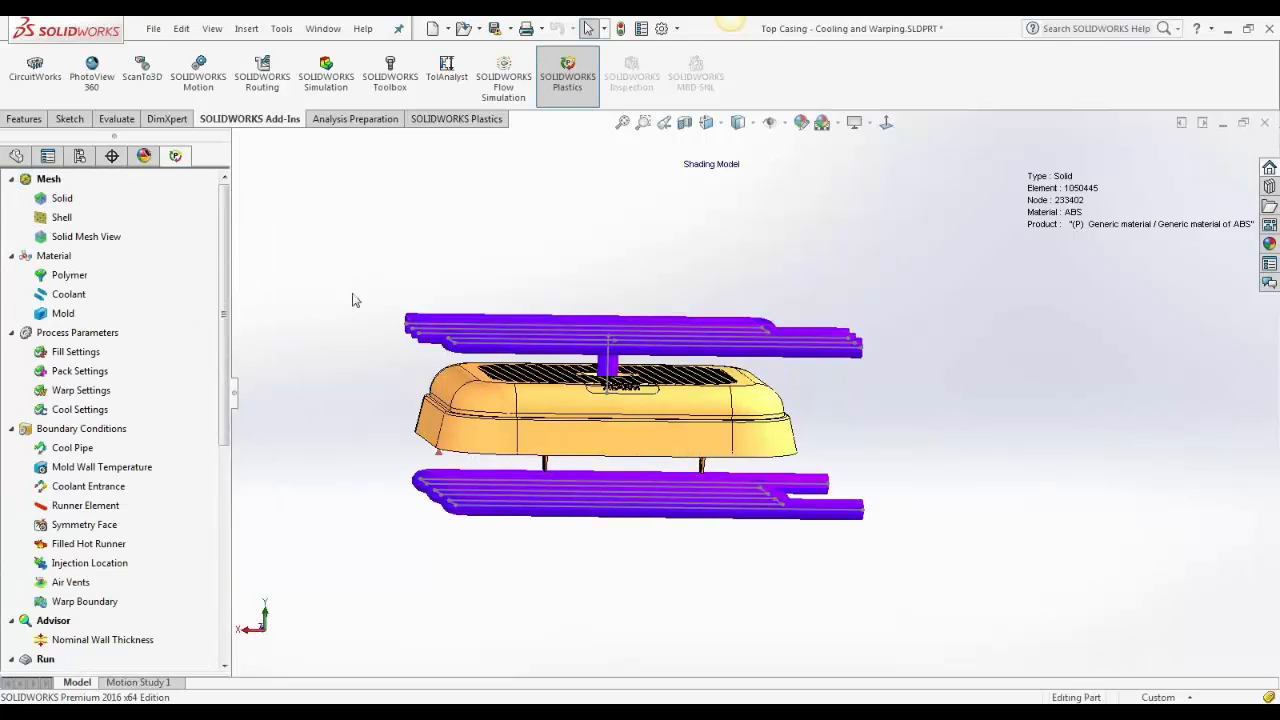
middle_drag(354, 297, 391, 346)
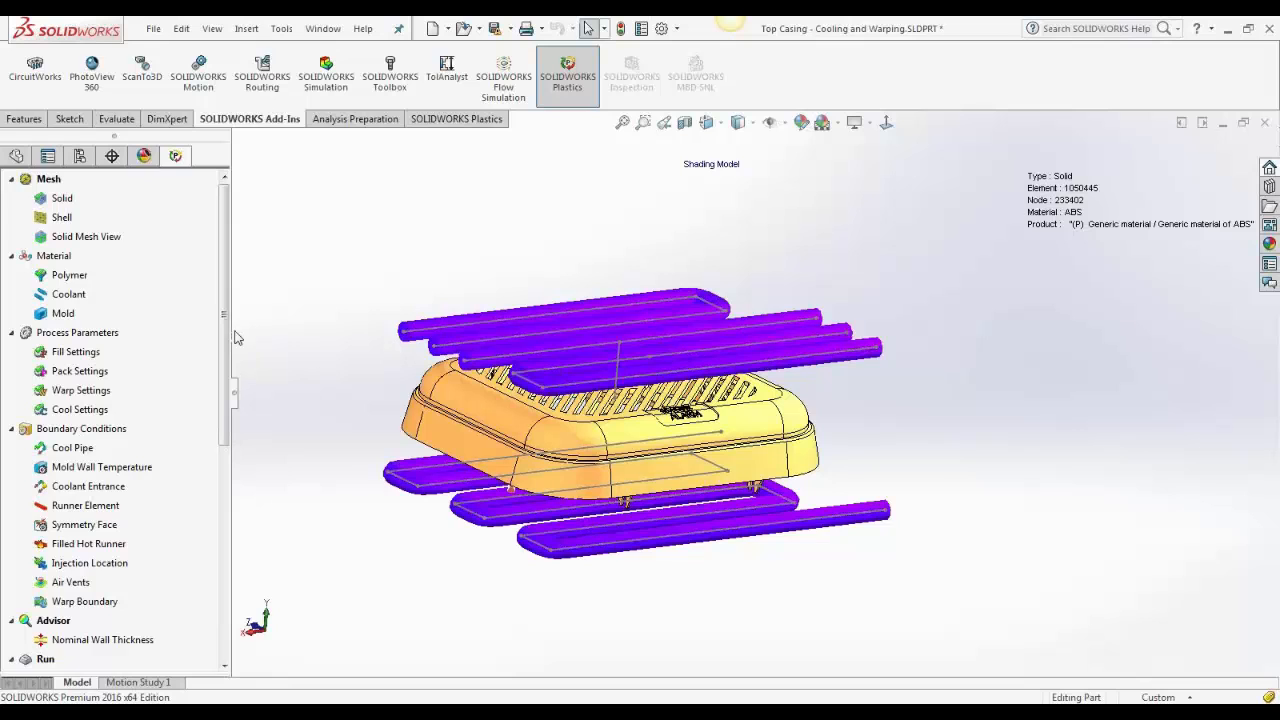
Set up an export of the analysis results as Model (STL, NAS, PGx) with a deformation factor of -1
drag(228, 337, 211, 561)
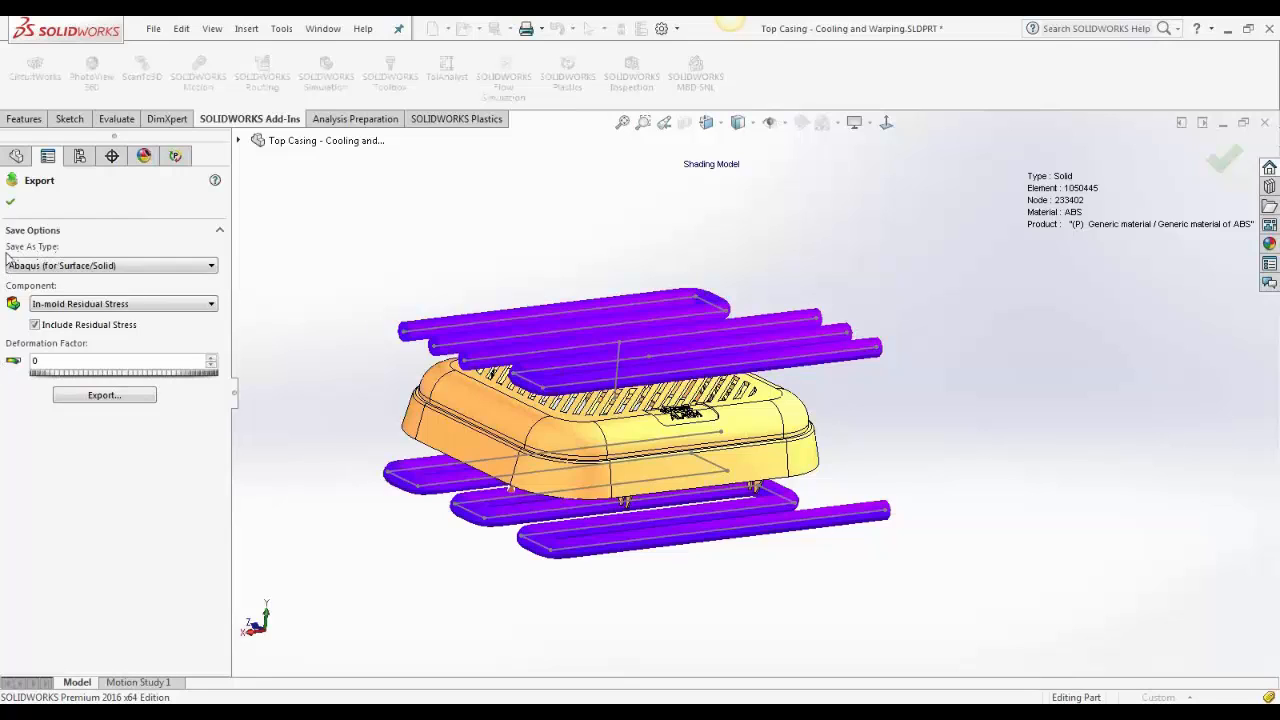
click(189, 268)
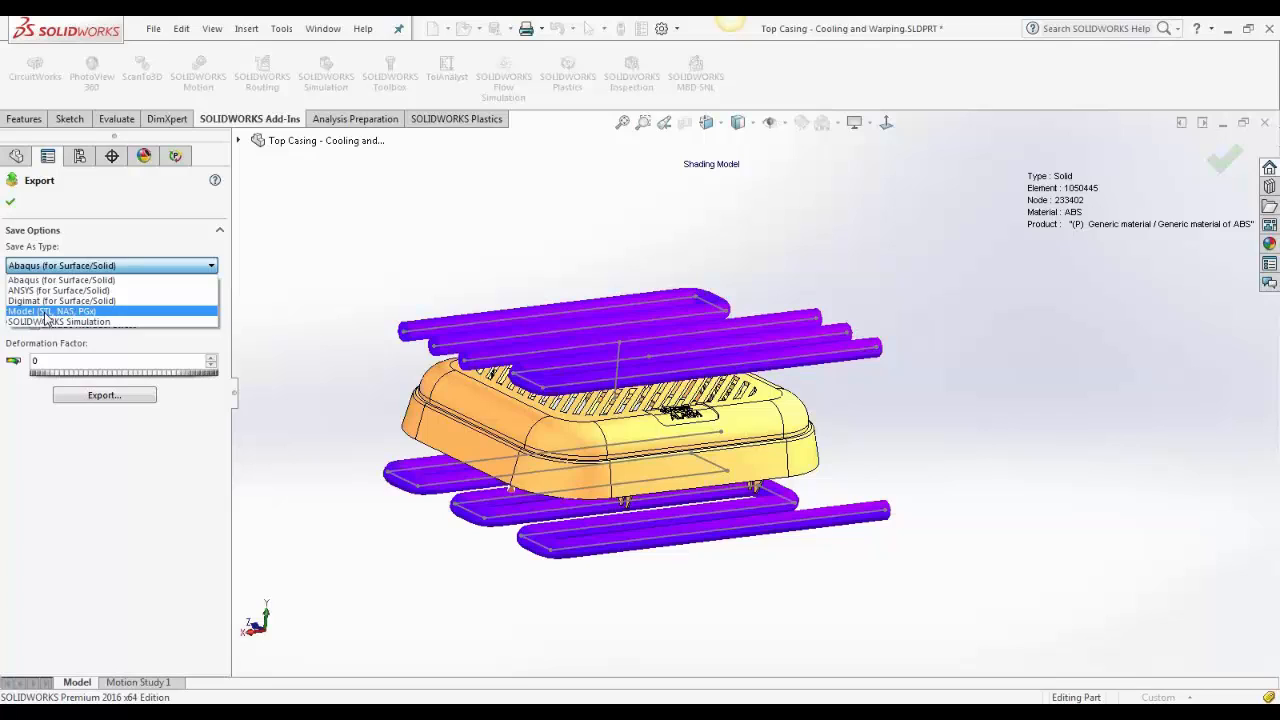
click(46, 312)
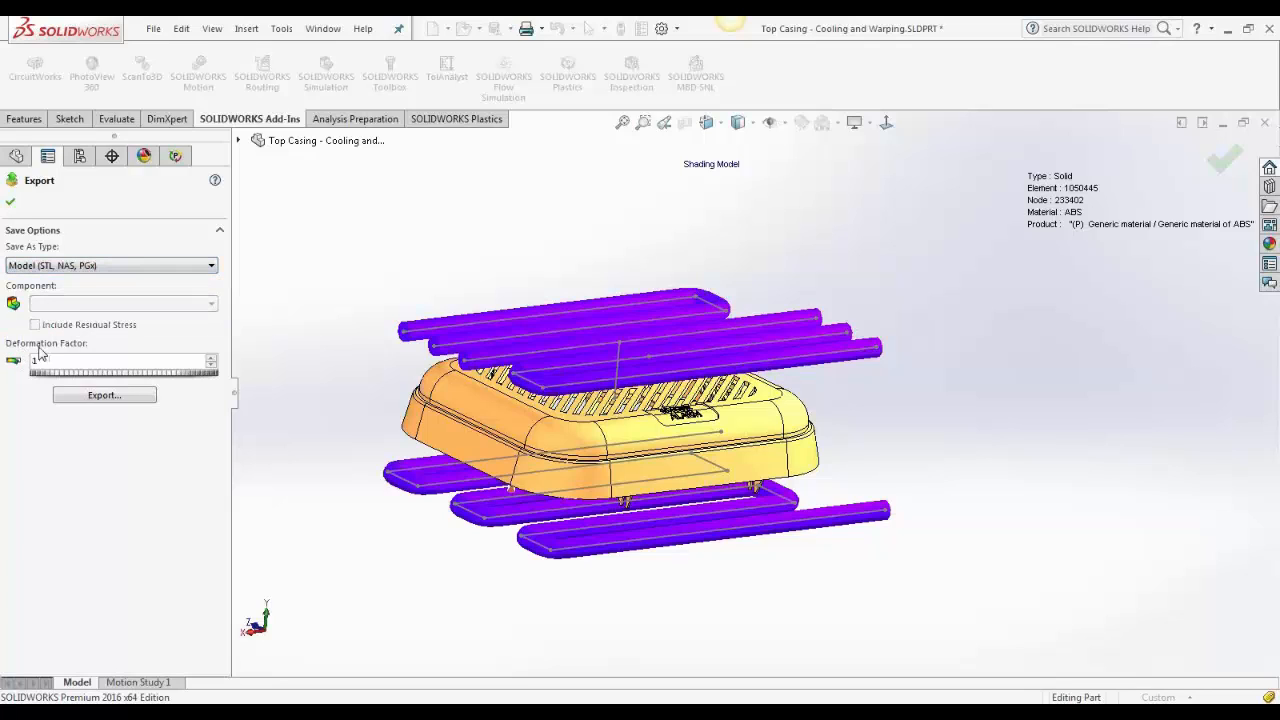
click(211, 366)
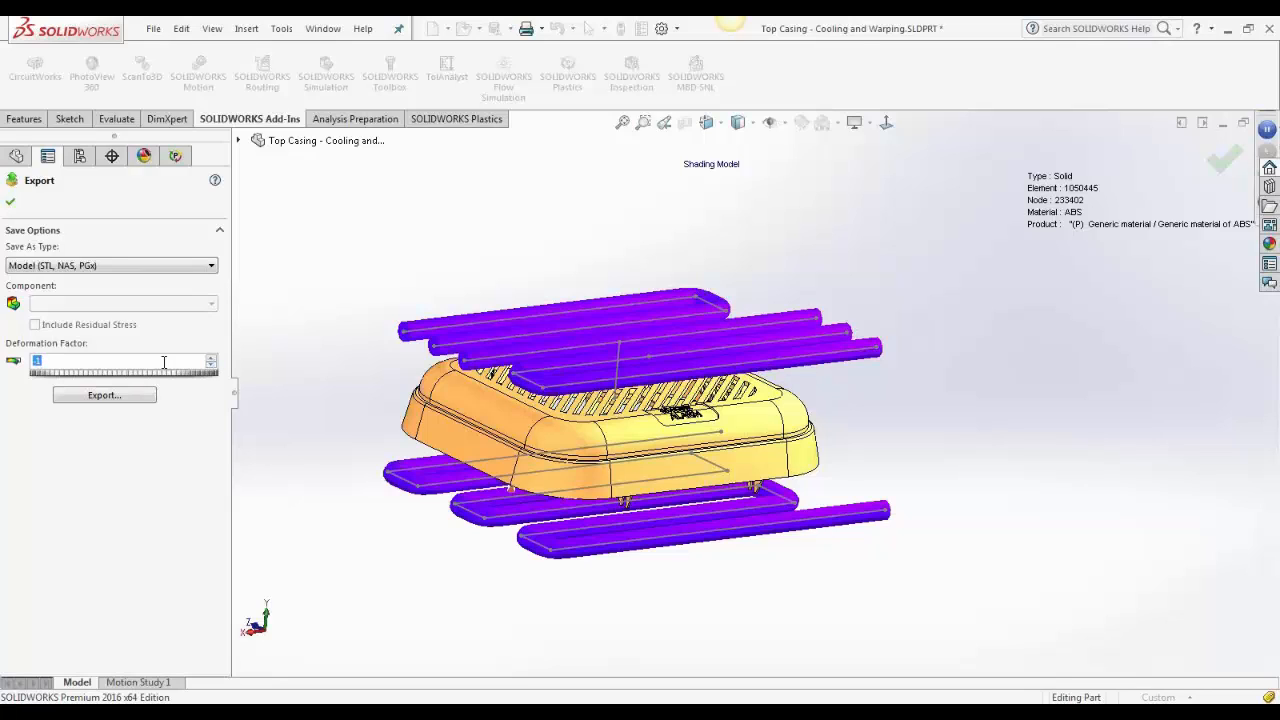
click(211, 365)
click(211, 363)
click(211, 367)
click(139, 526)
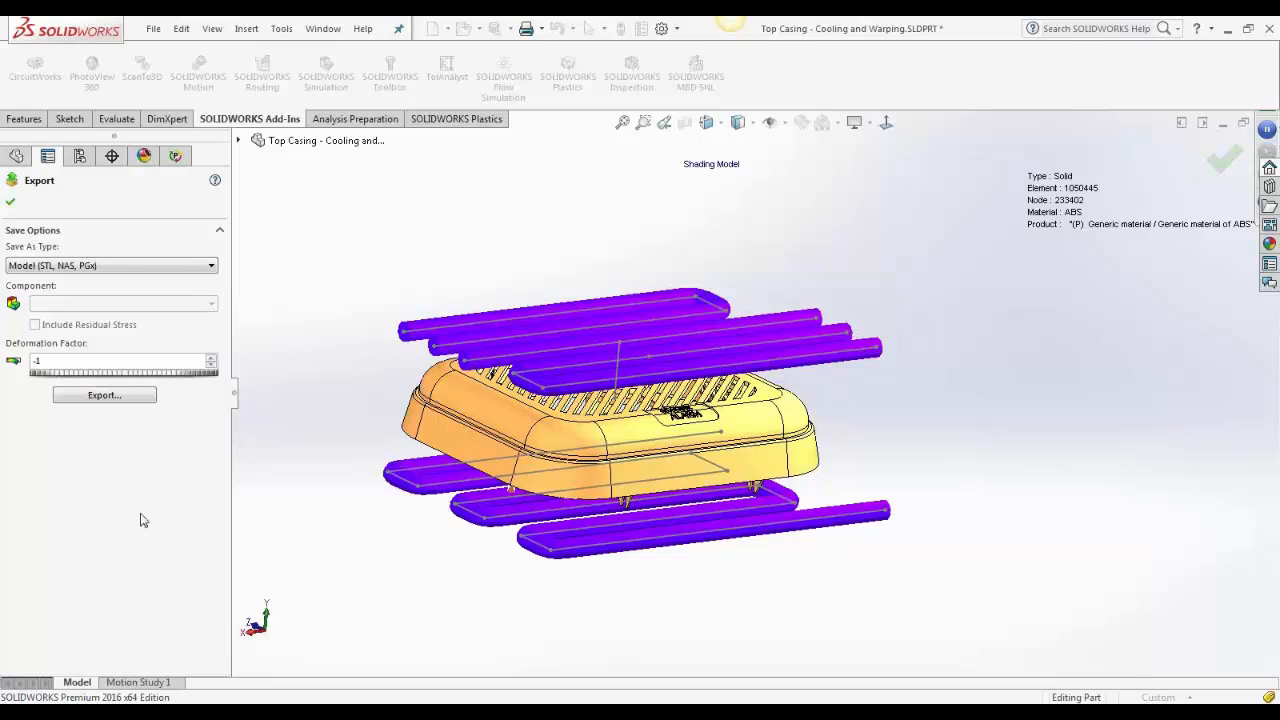
Start saving the deformed model in STL format, and leave the export without saving a file
click(105, 396)
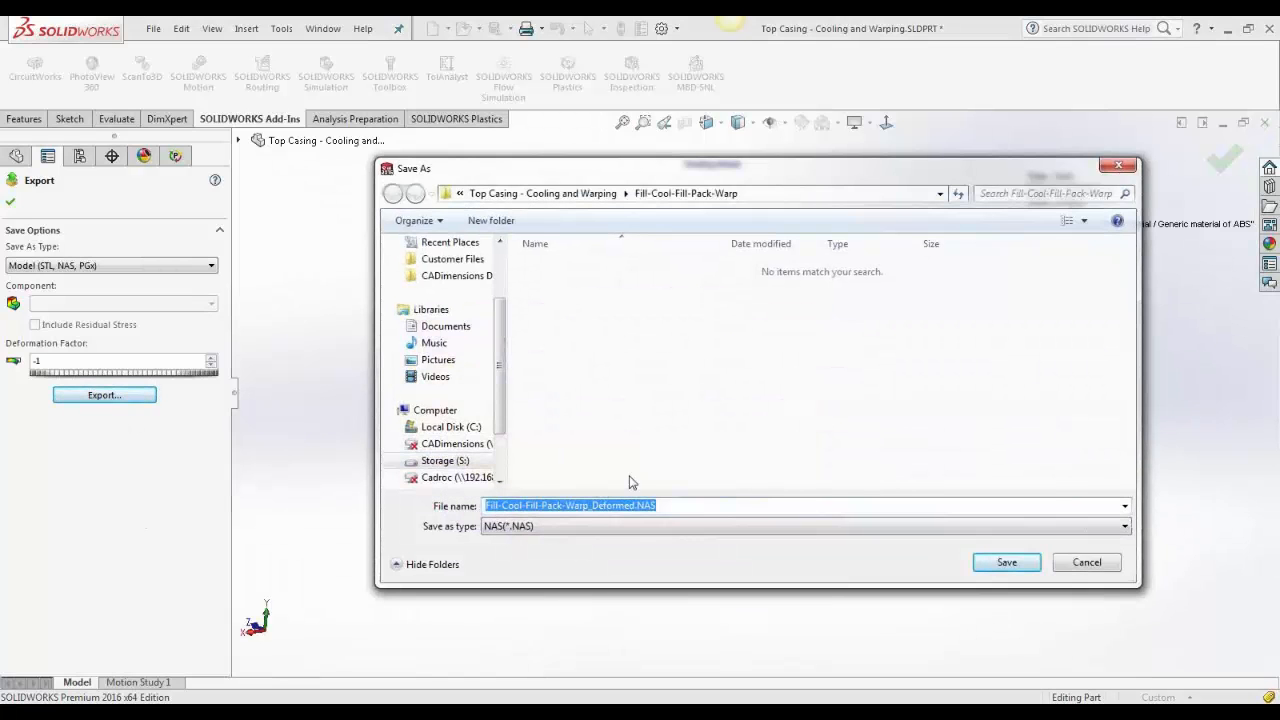
click(546, 528)
click(526, 555)
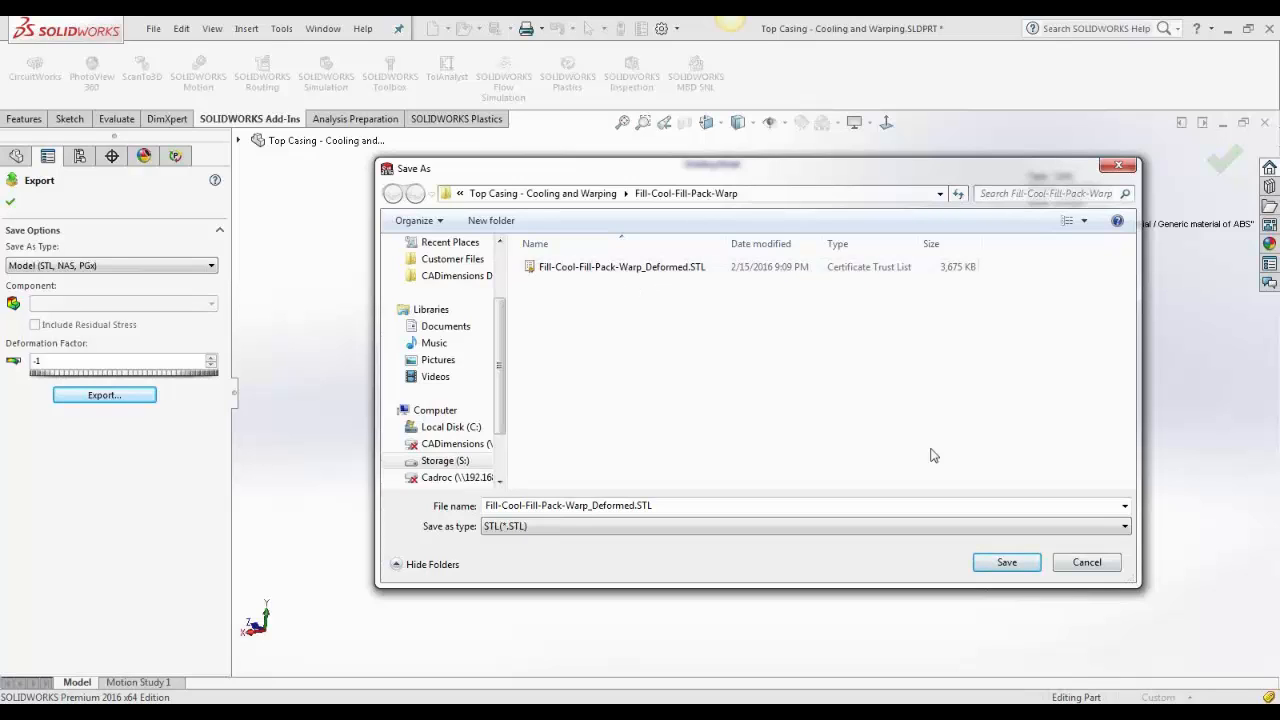
click(1098, 566)
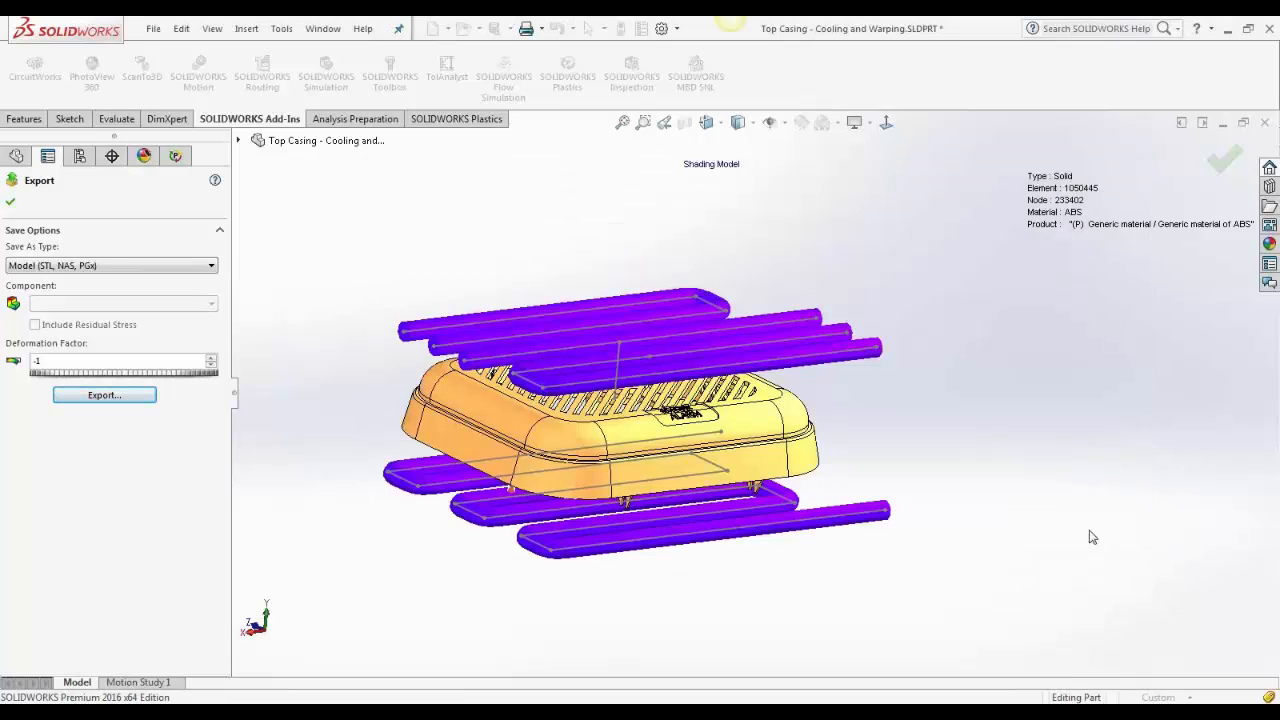
click(1230, 170)
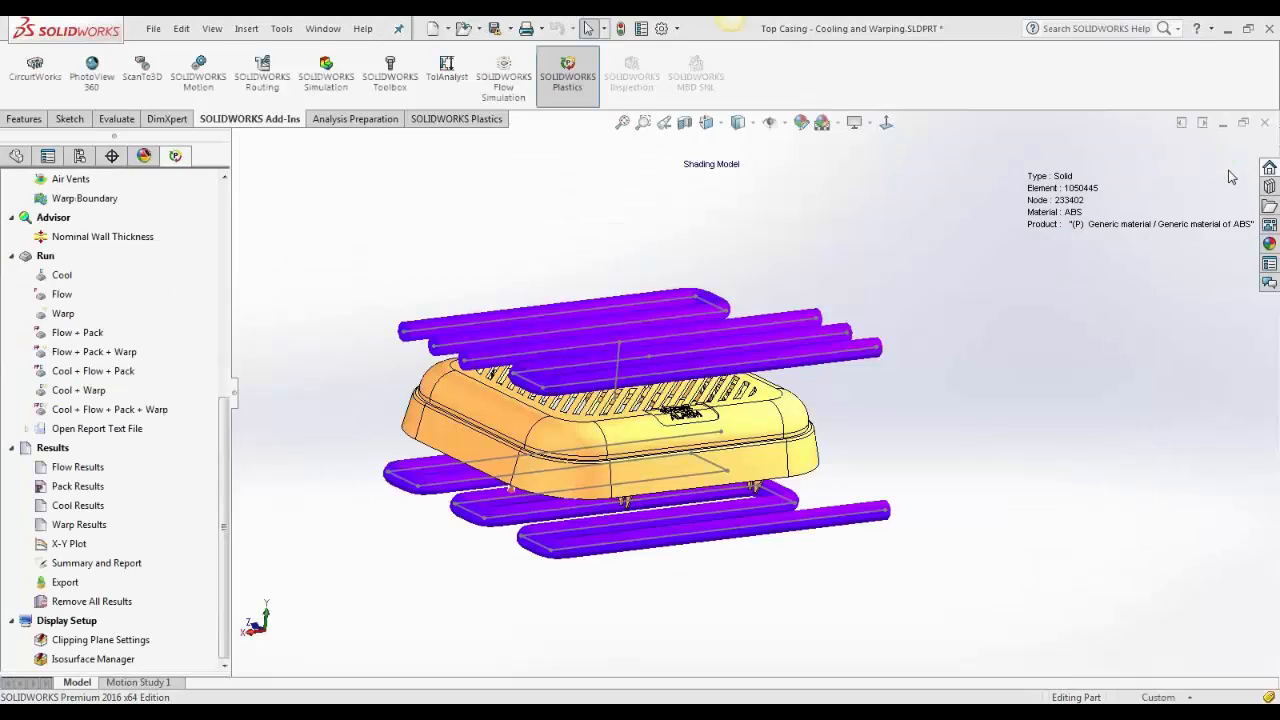
Choose Fill-Cool-Fill-Pack-Warp_Deformed.STL as the file to open, from the Fill-Cool-Fill-Pack-Warp folder inside Top Casing - Cooling and Warping
click(154, 31)
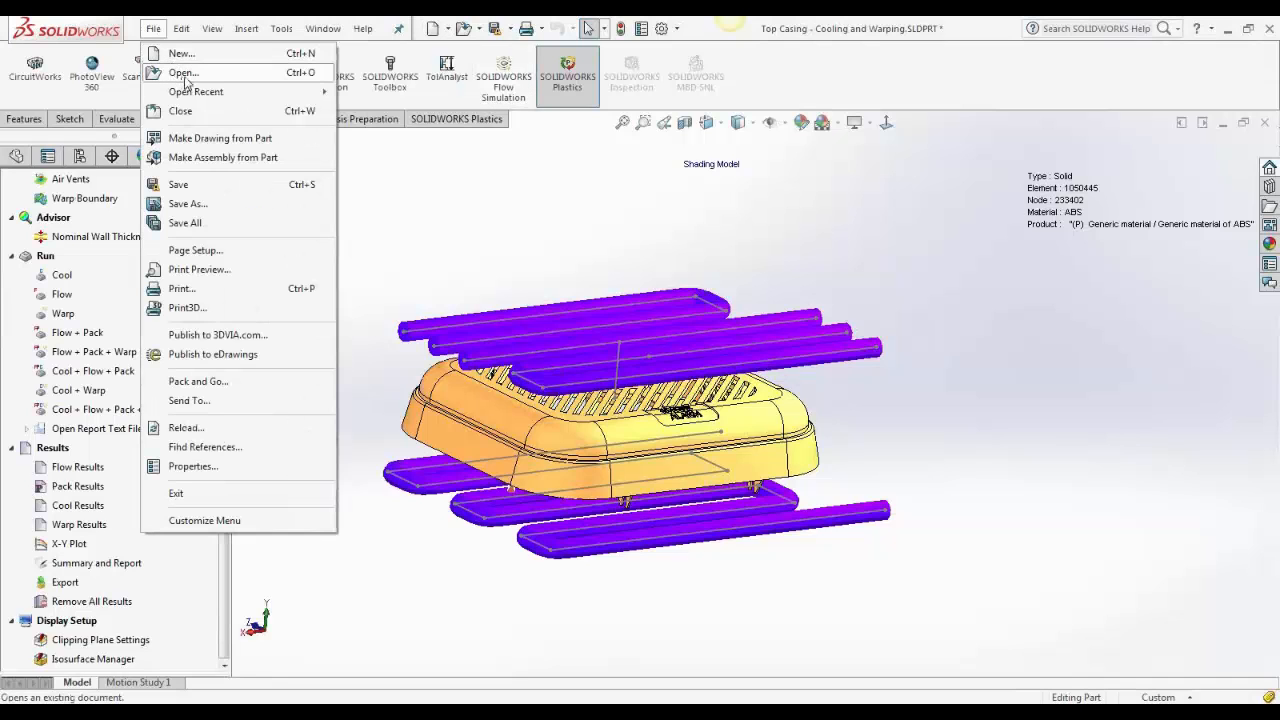
click(184, 74)
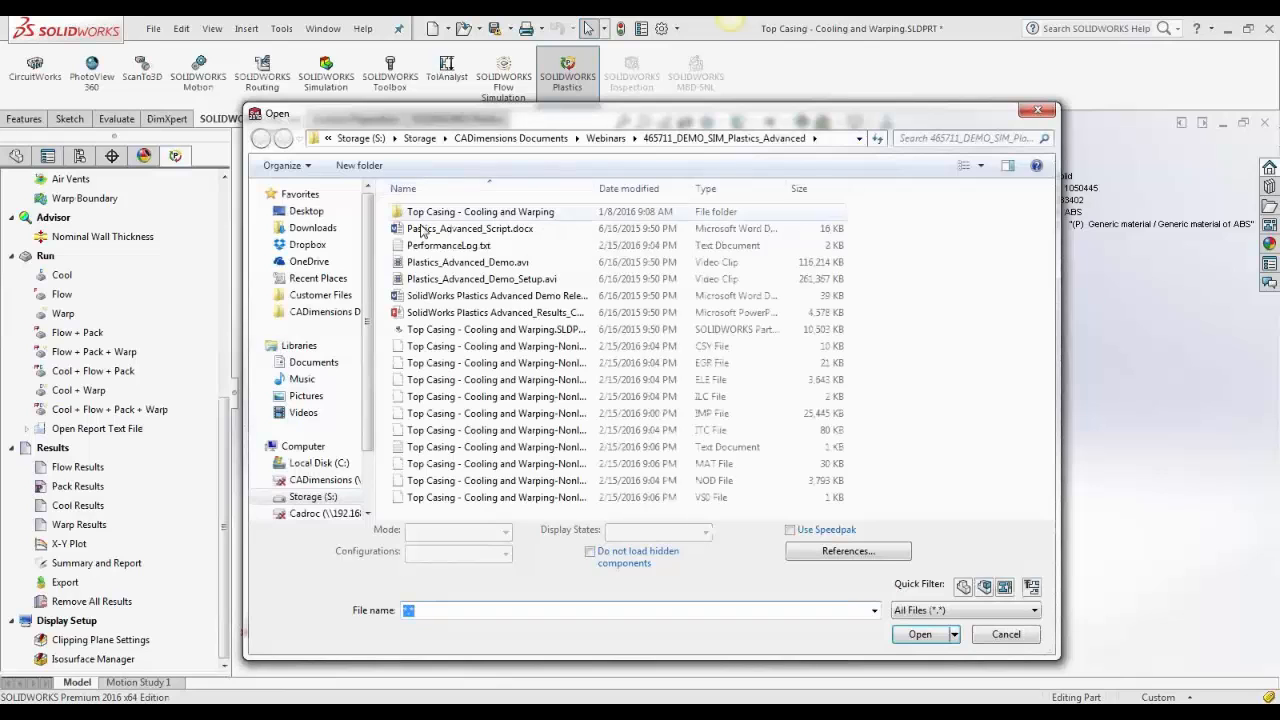
click(951, 612)
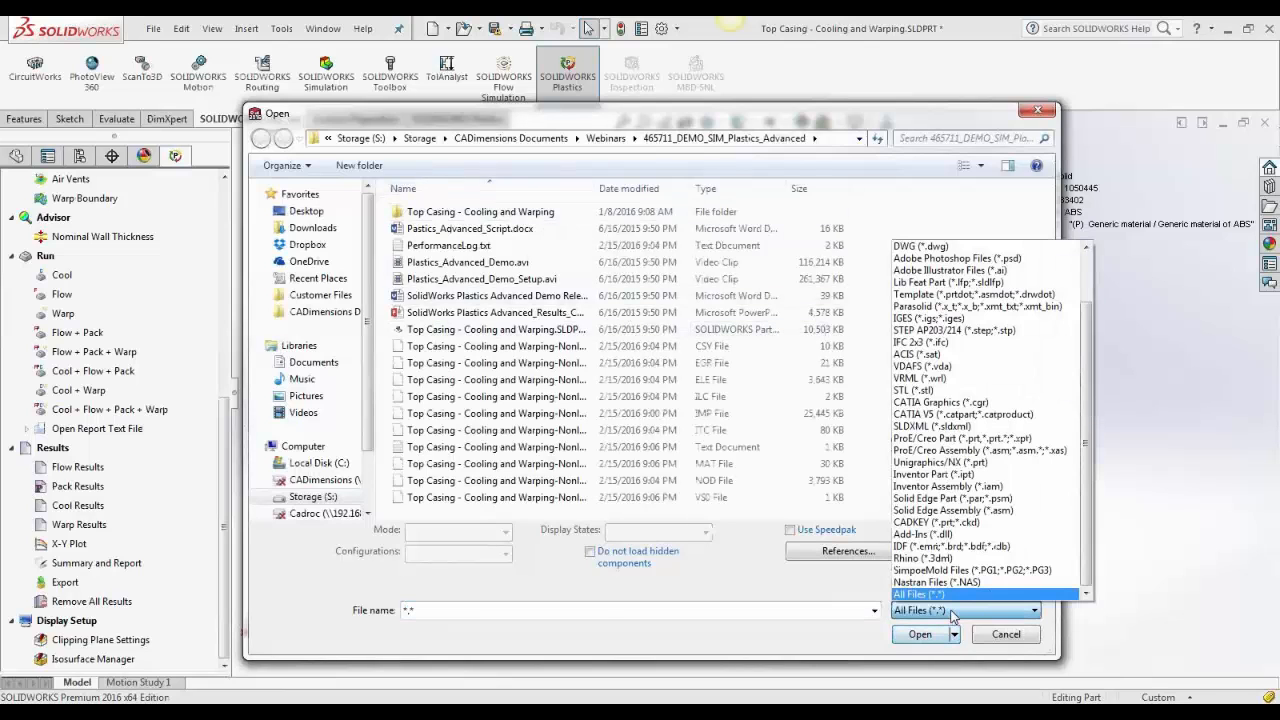
click(924, 391)
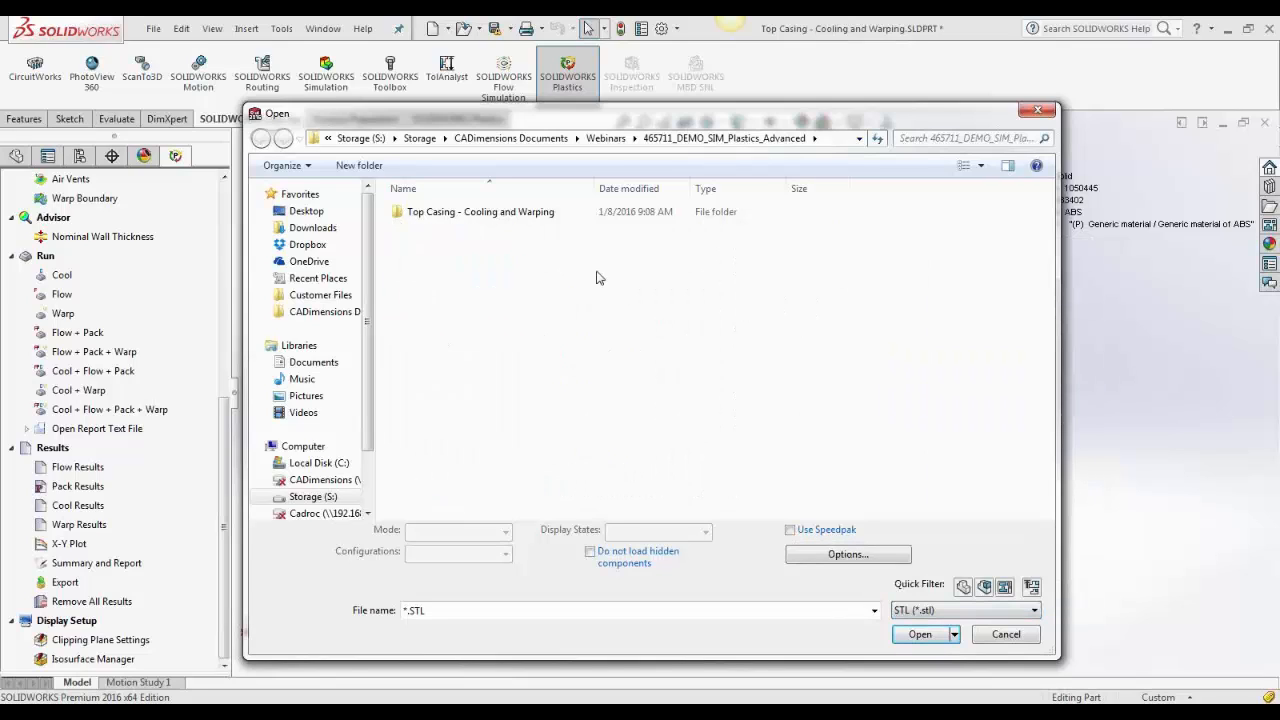
double_click(472, 212)
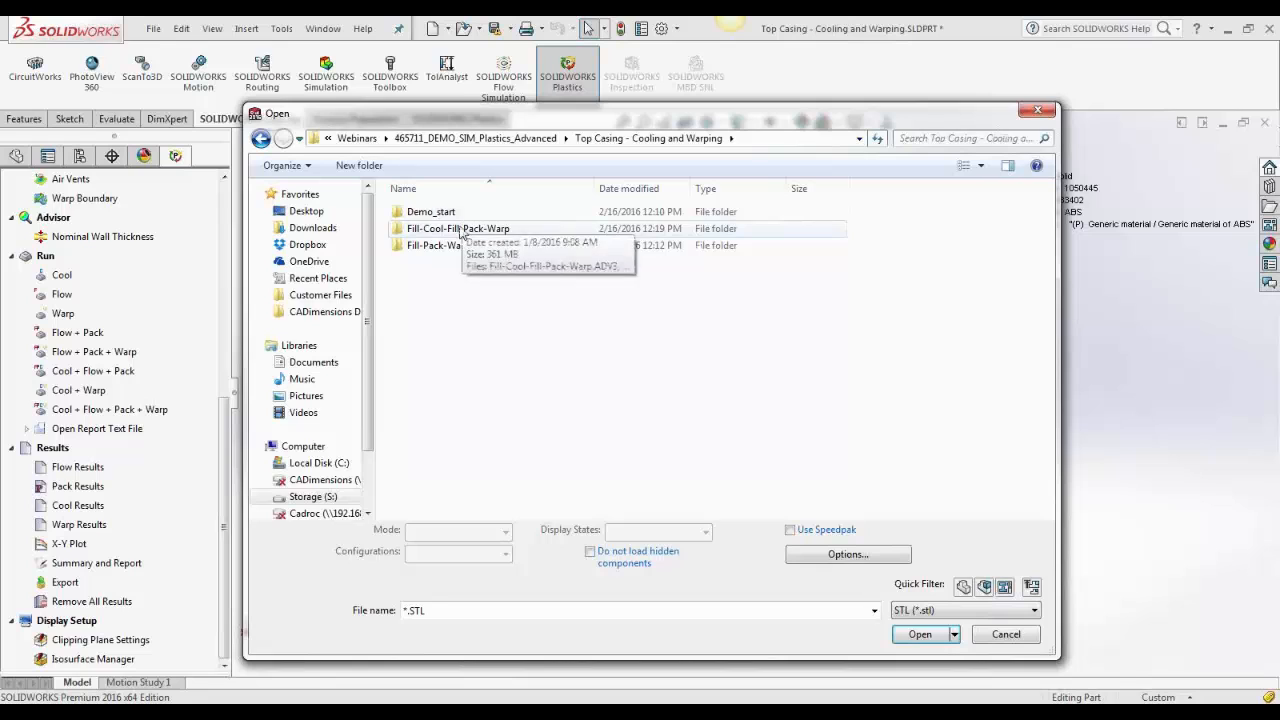
double_click(462, 231)
click(462, 213)
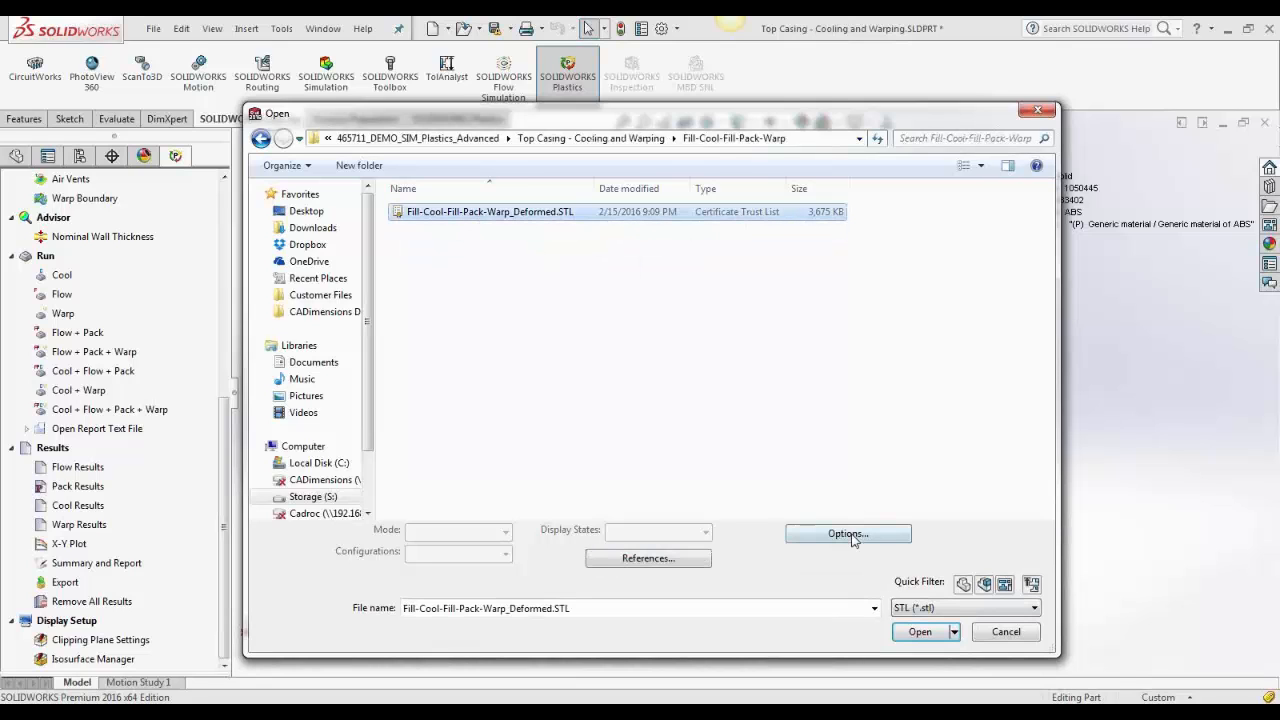
Import the deformed STL as a graphics body in millimeters, and inspect the resulting casing from several sides
click(880, 538)
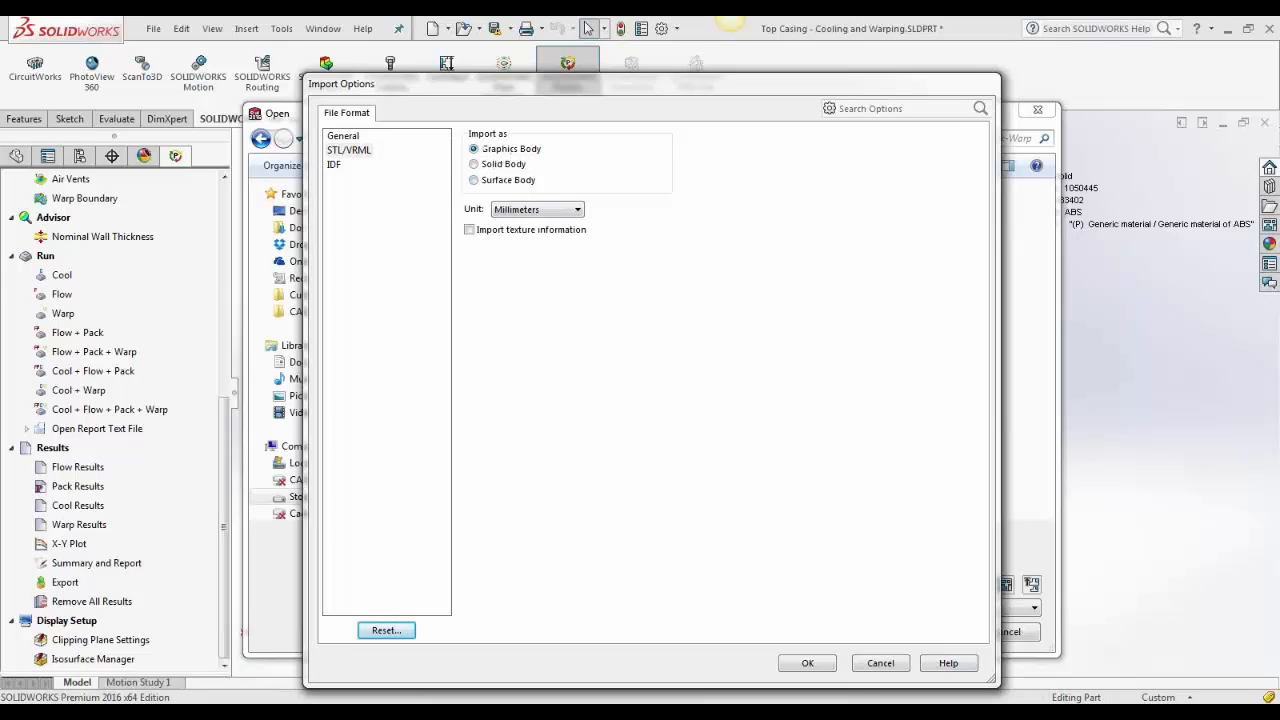
click(808, 664)
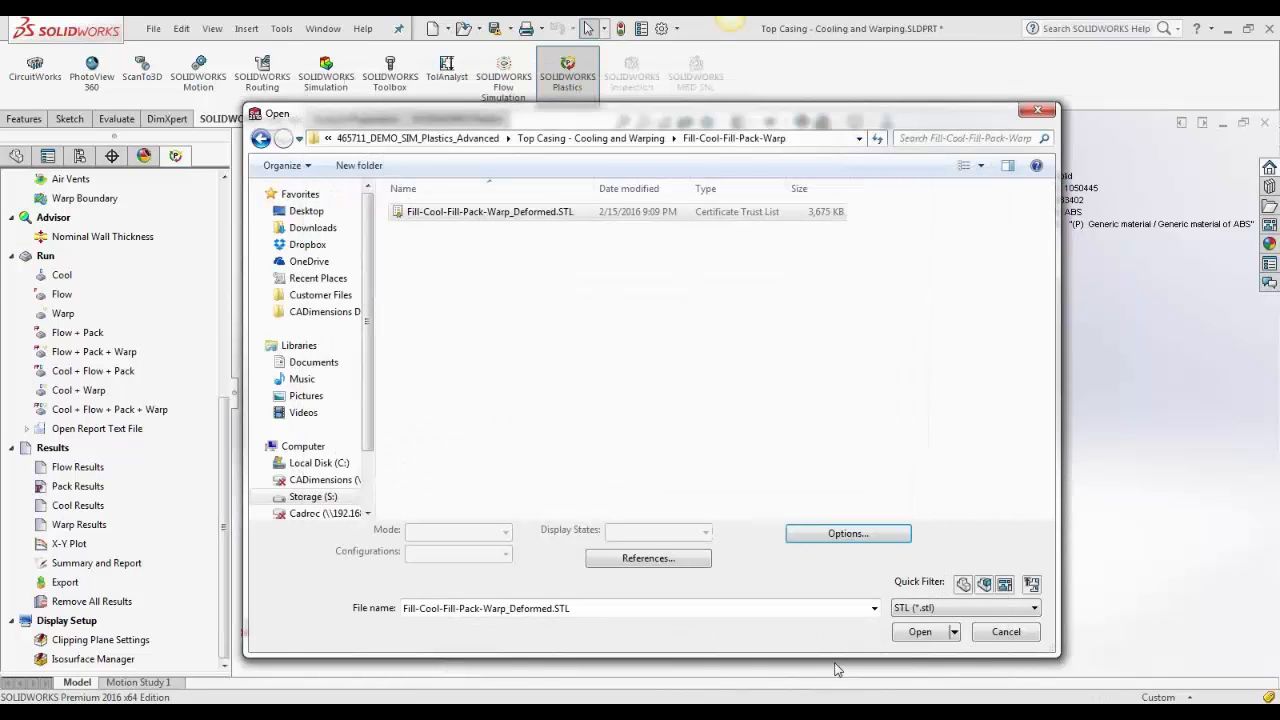
click(918, 633)
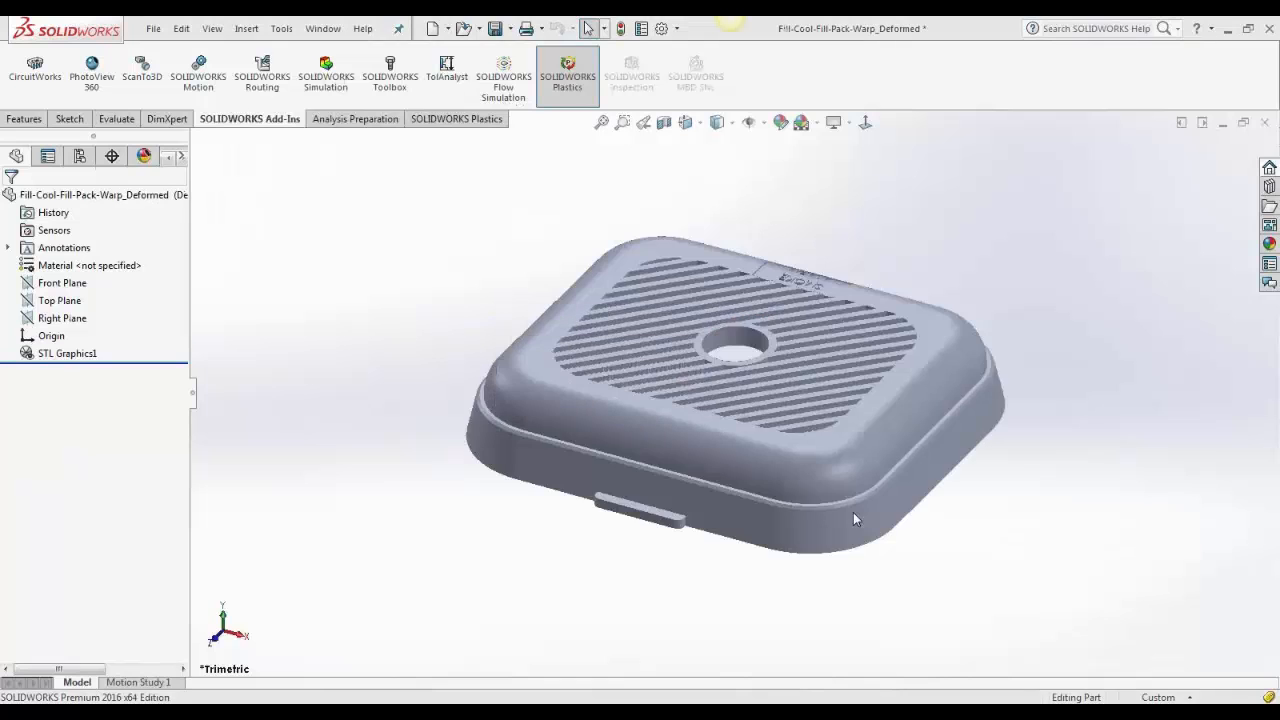
middle_drag(983, 451, 903, 431)
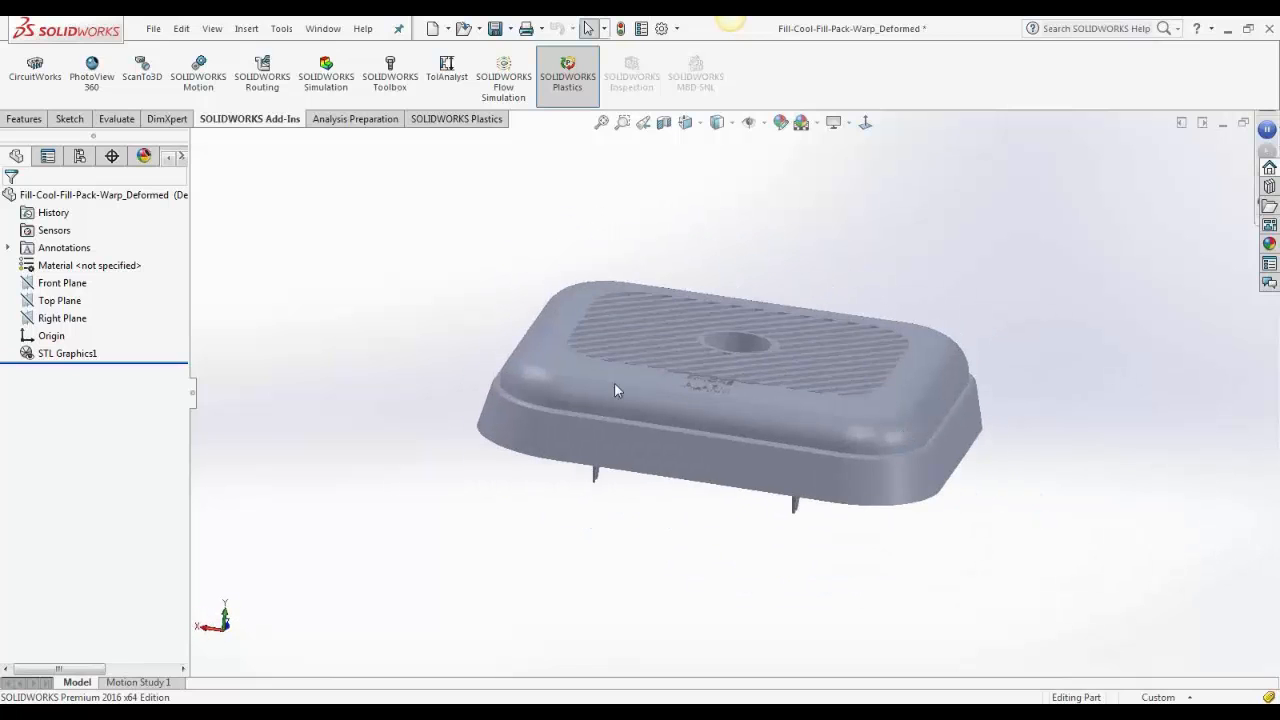
middle_drag(830, 334, 833, 378)
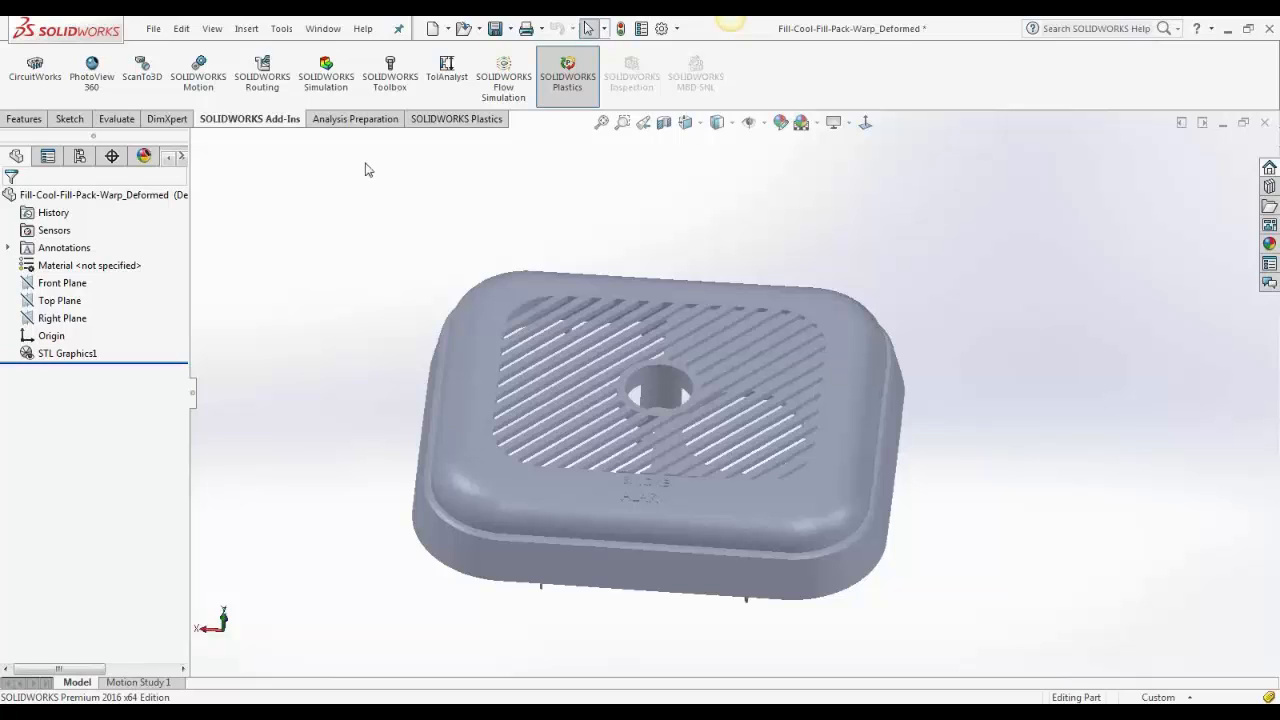
click(247, 29)
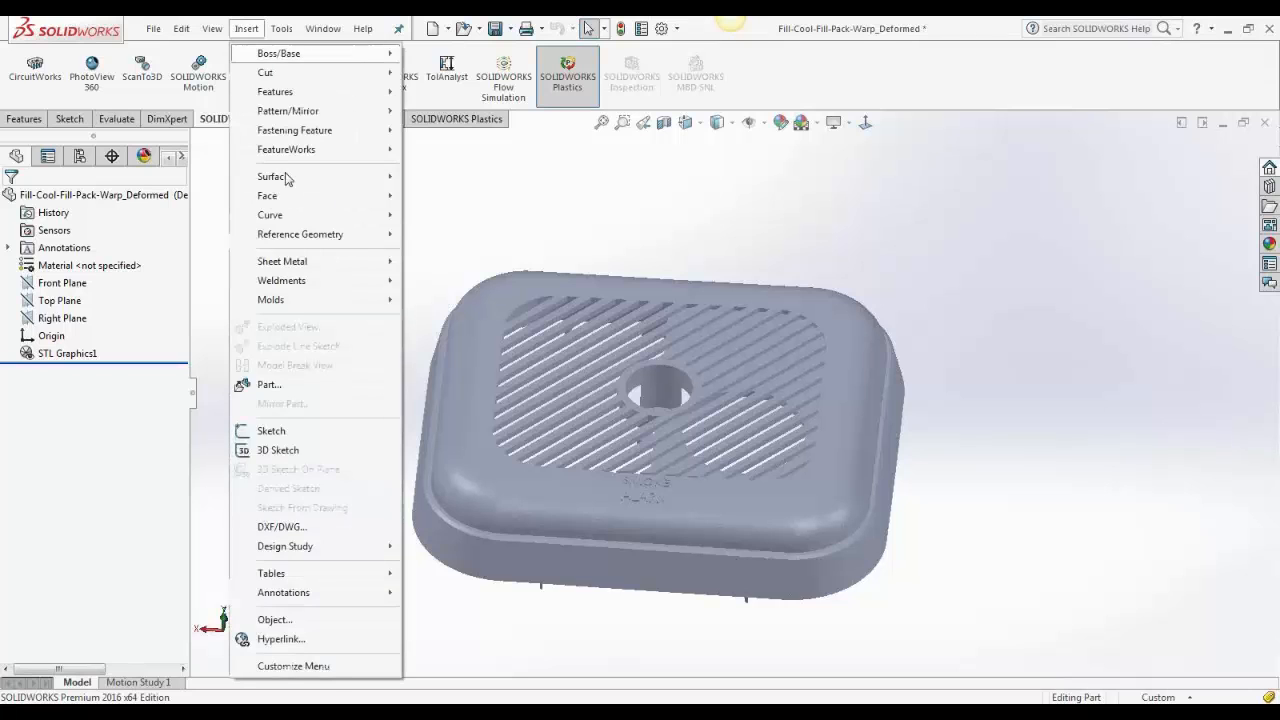
click(270, 385)
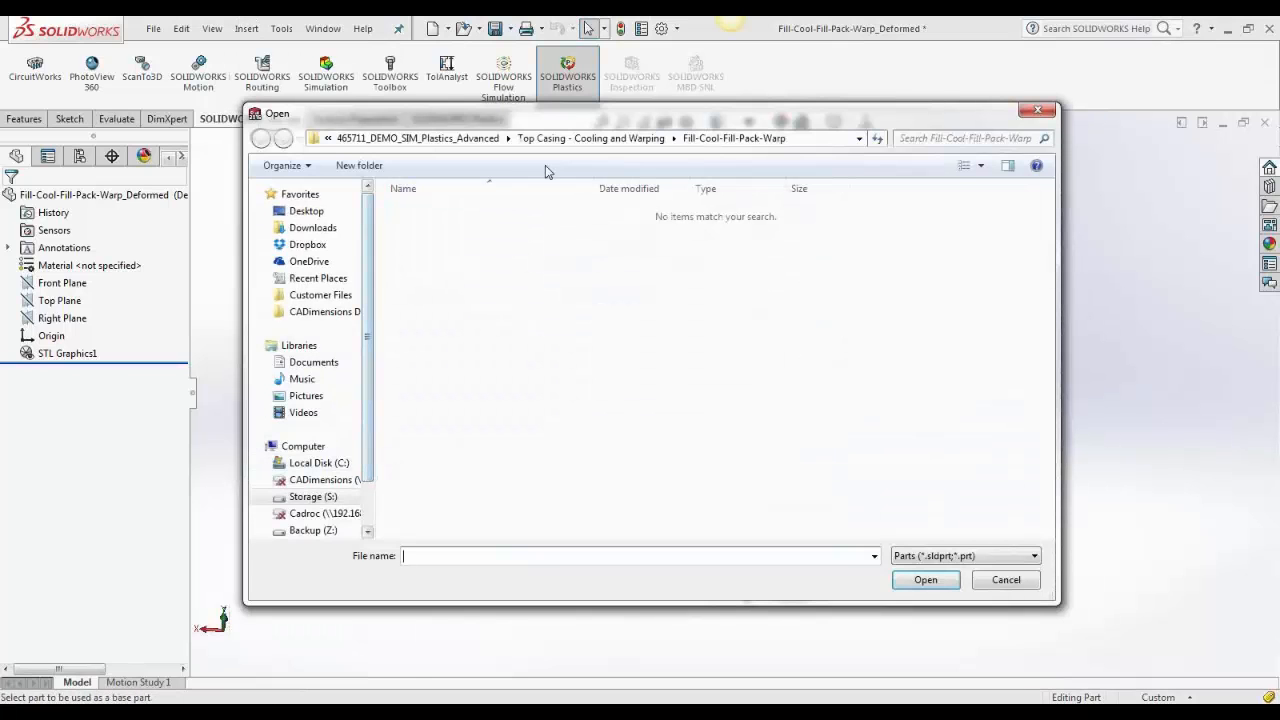
click(478, 139)
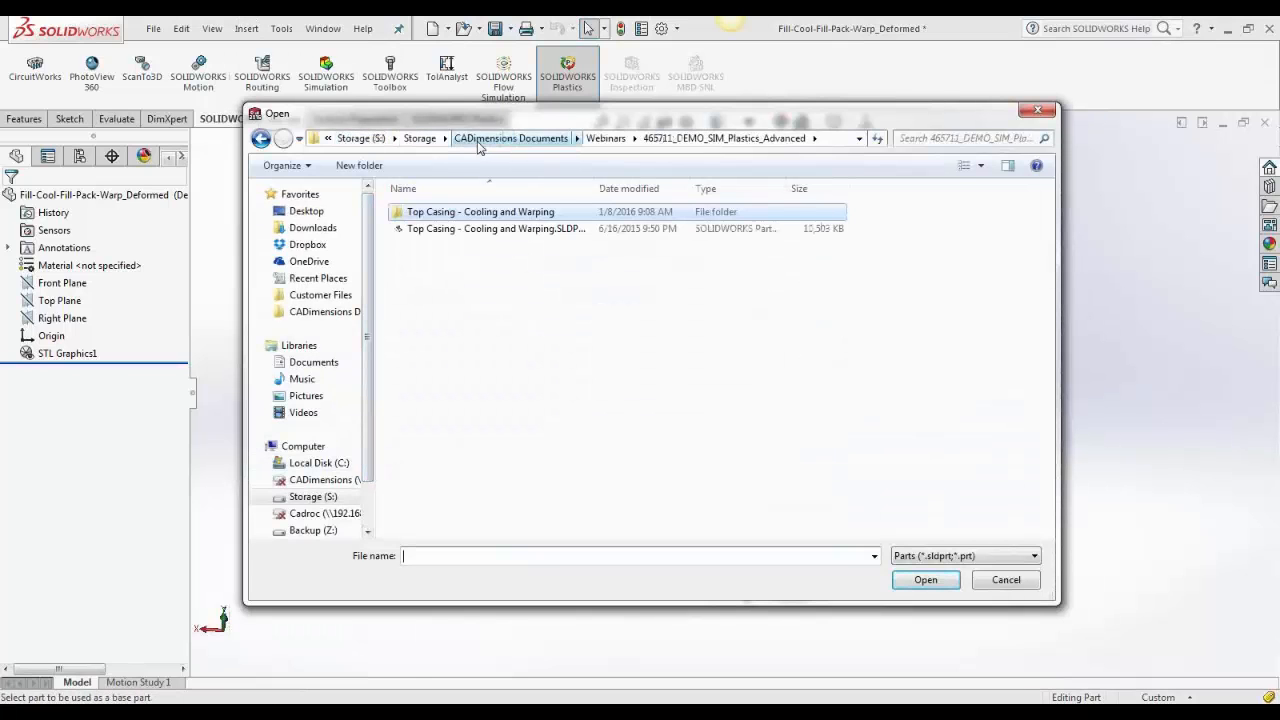
click(440, 238)
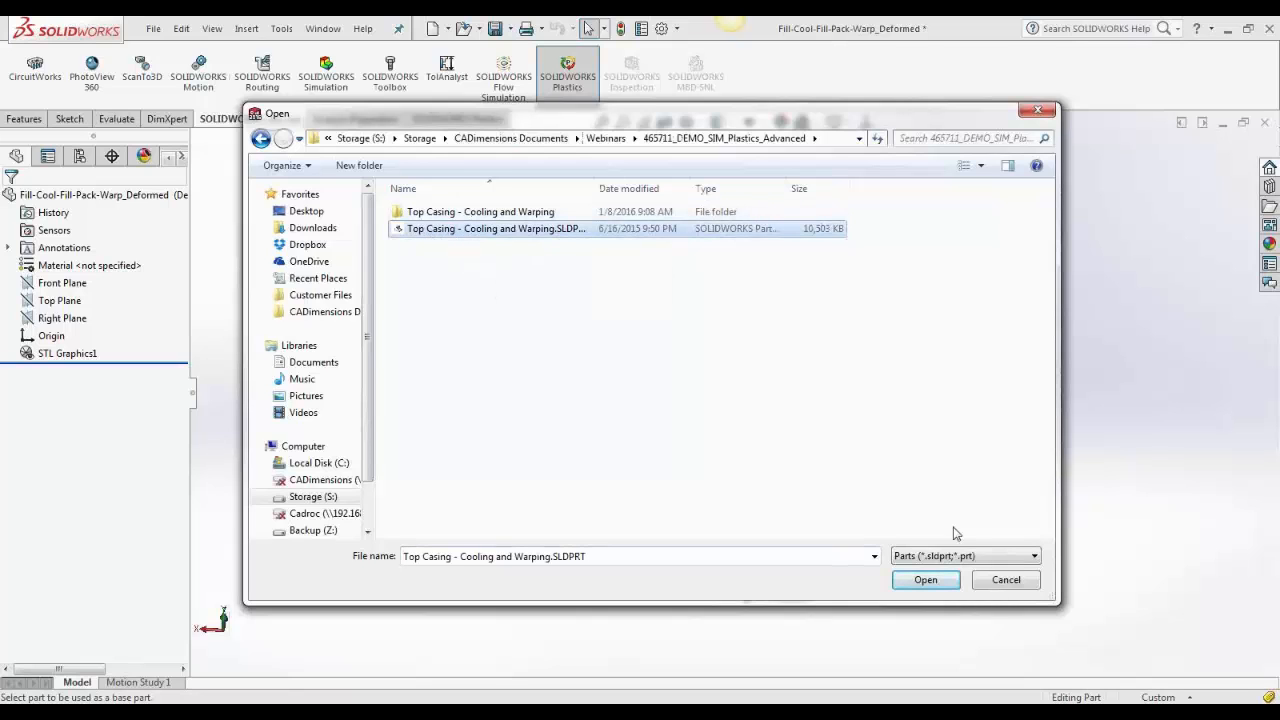
click(1014, 587)
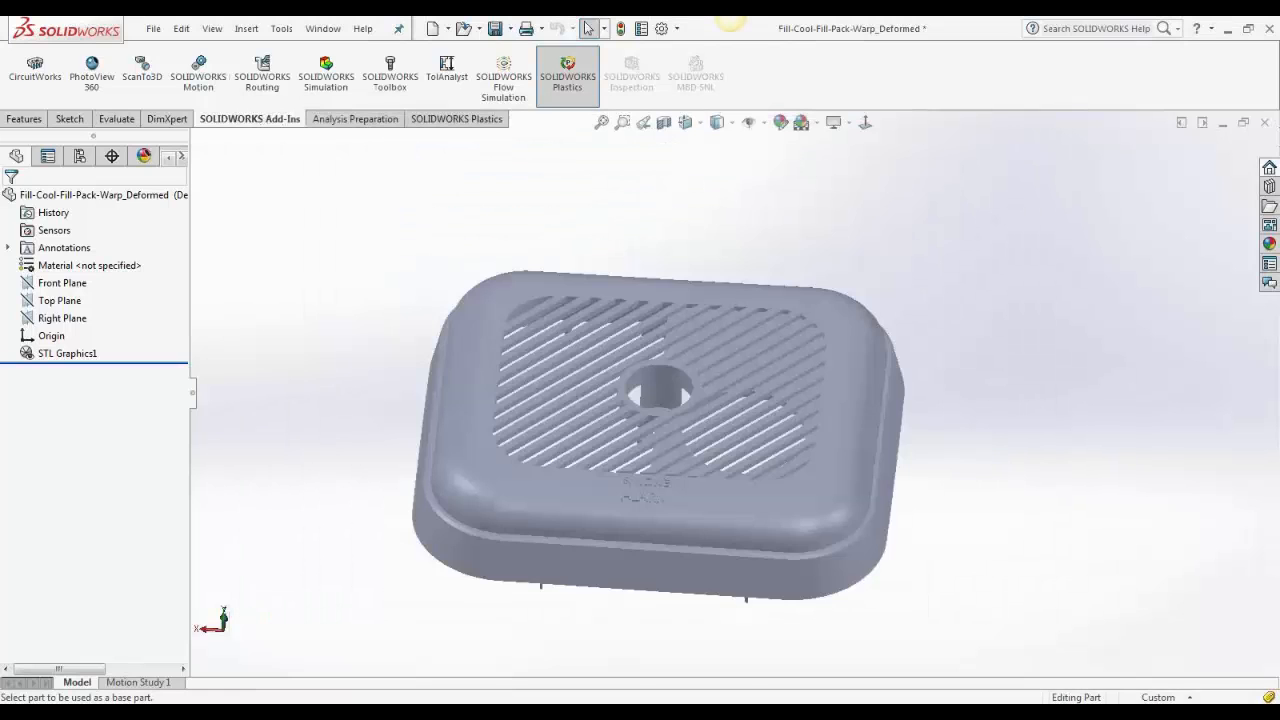
click(1159, 697)
click(1083, 651)
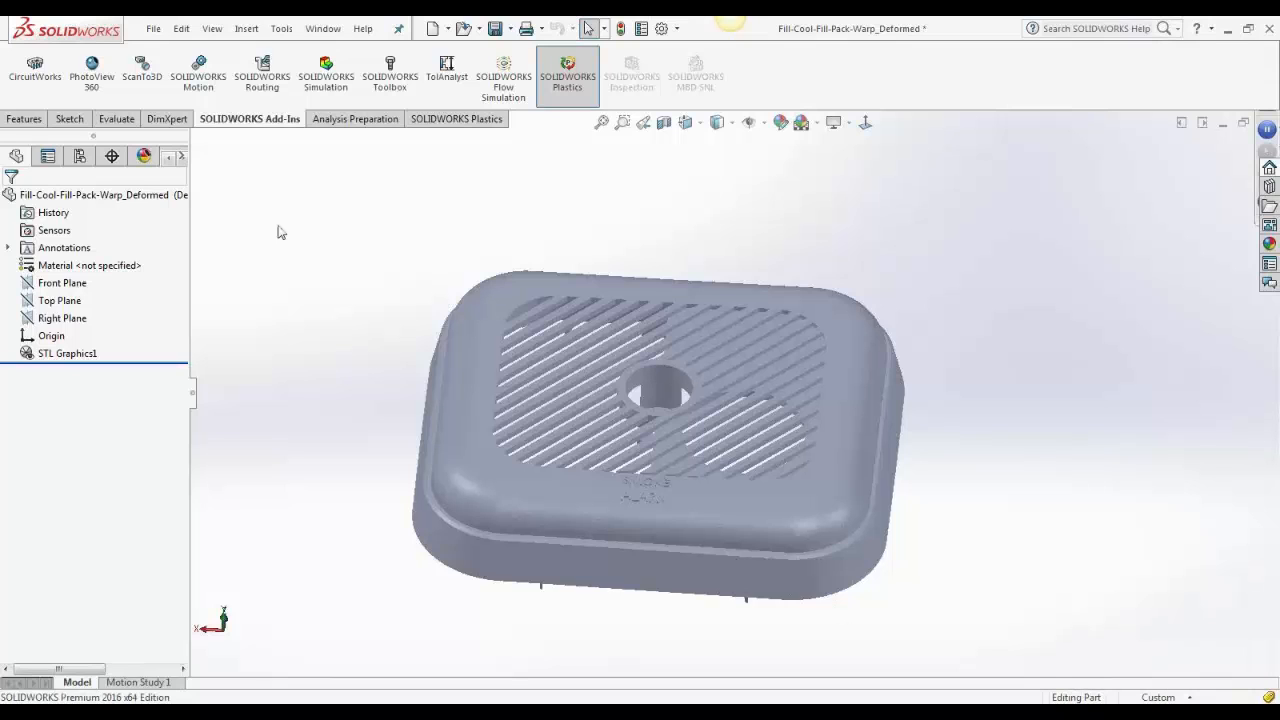
Start inserting Top Casing - Cooling and Warping.SLDPRT from the 465711_DEMO_SIM_Plastics_Advanced folder into the deformed part
click(153, 28)
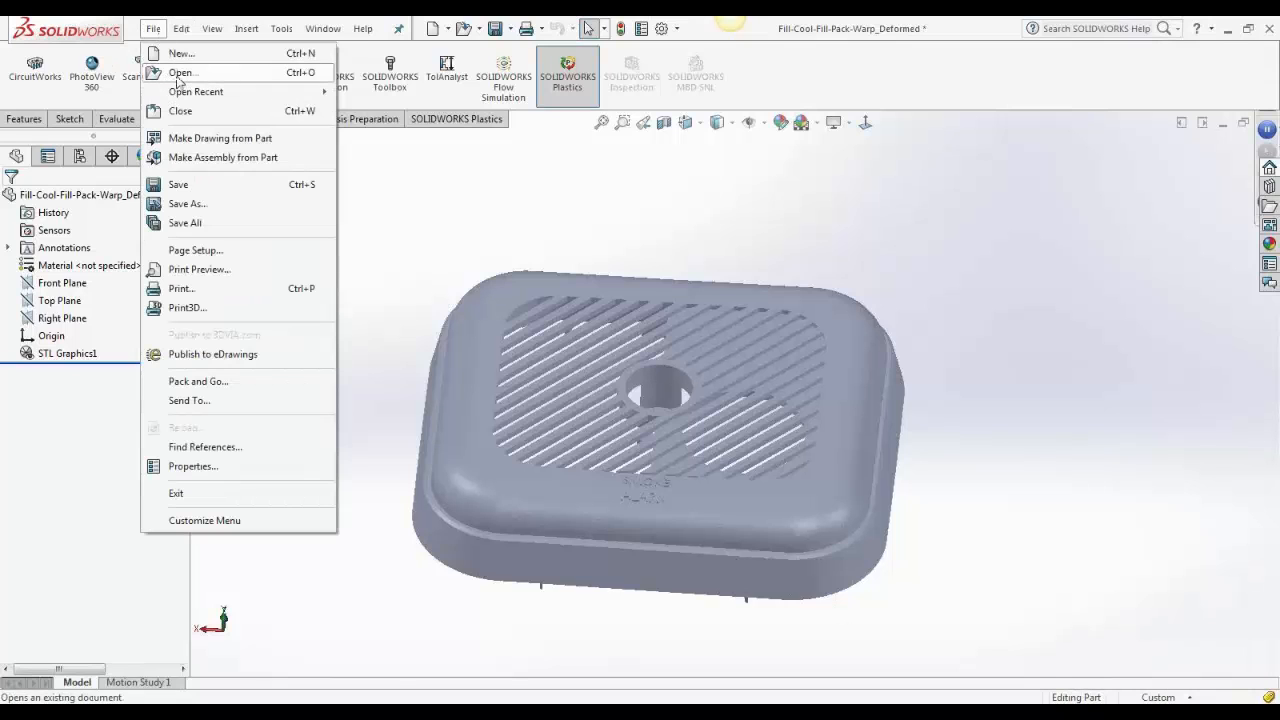
mouse_move(249, 30)
click(268, 385)
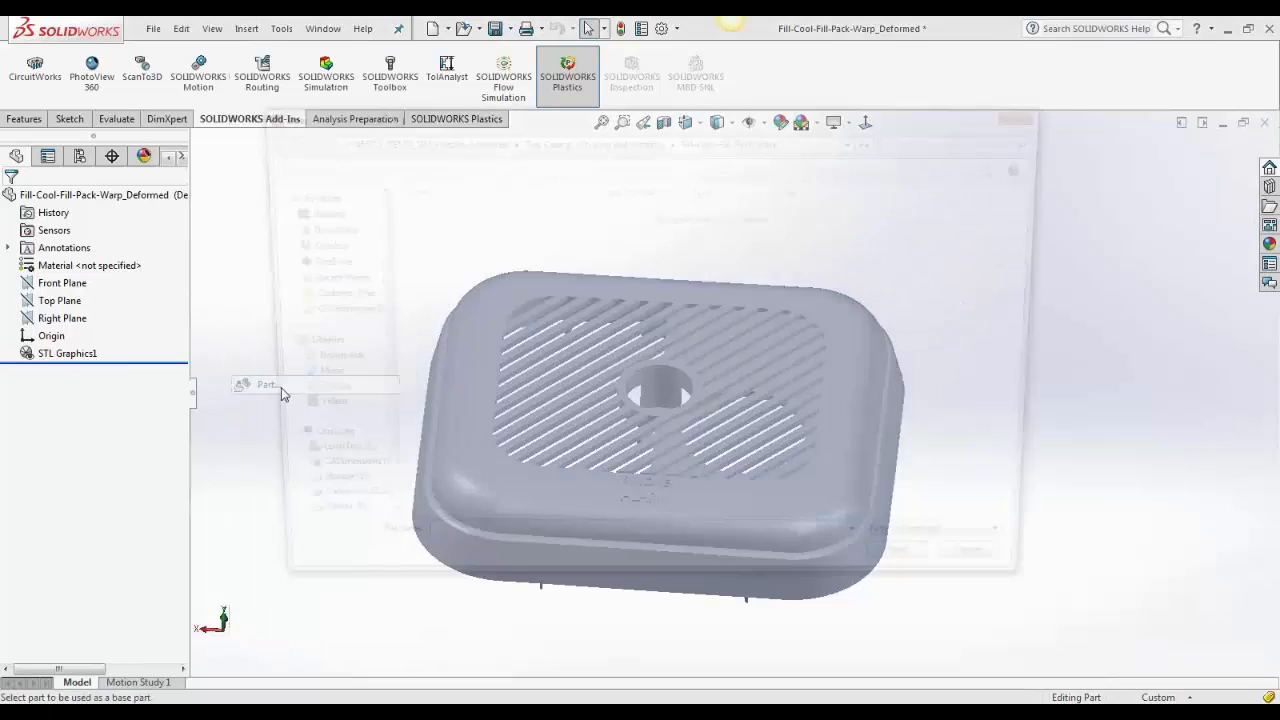
click(436, 142)
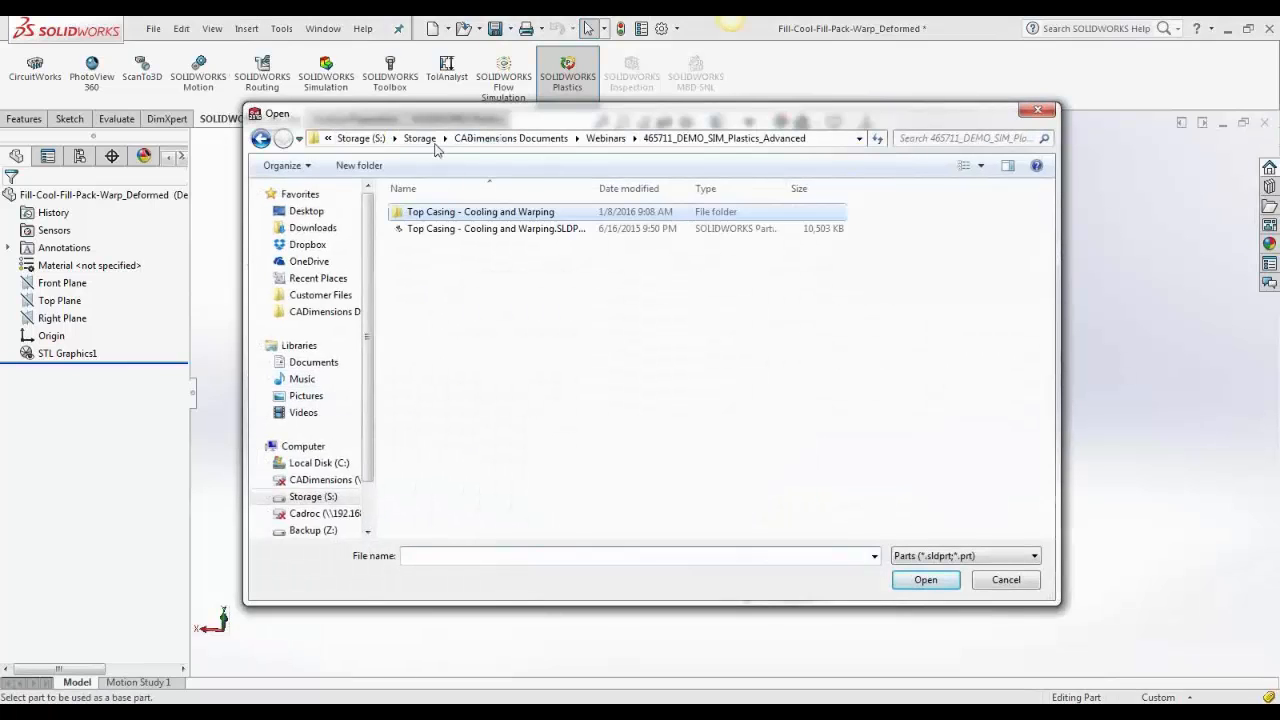
click(462, 229)
click(928, 581)
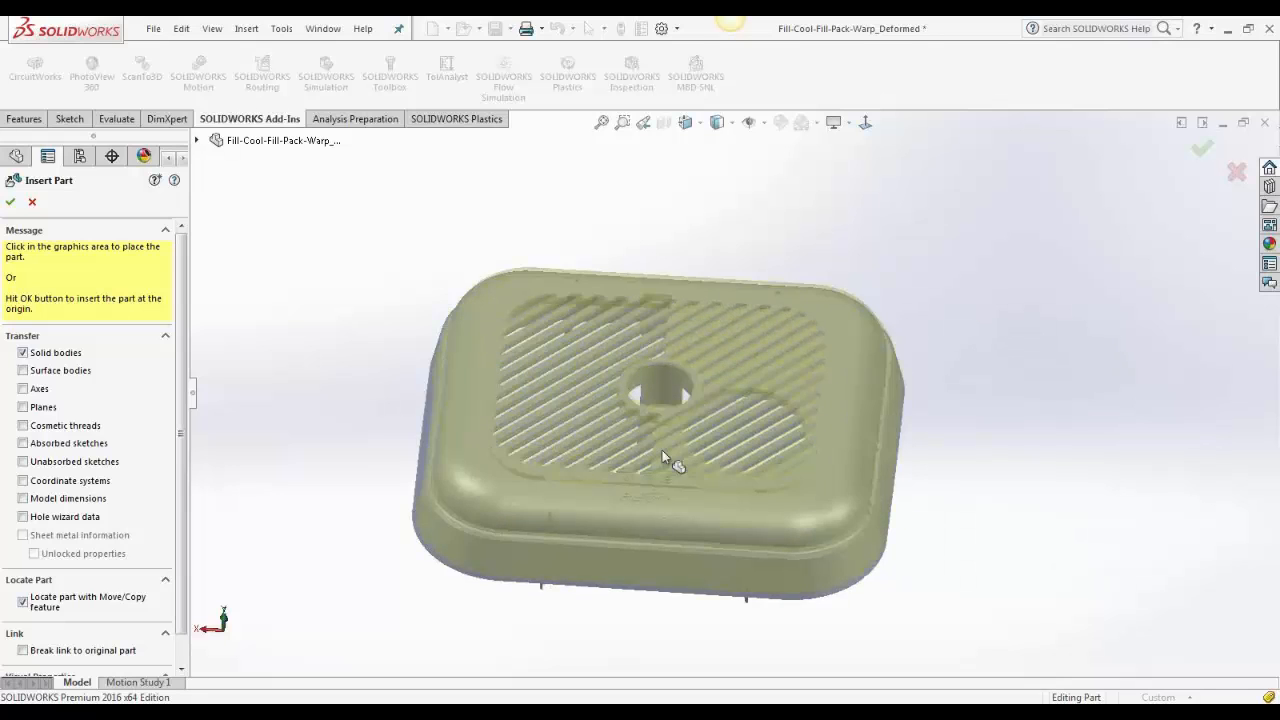
Place the original casing over the deformed body, adopt the base part's units, and leave Locate Part without adding mates
click(660, 451)
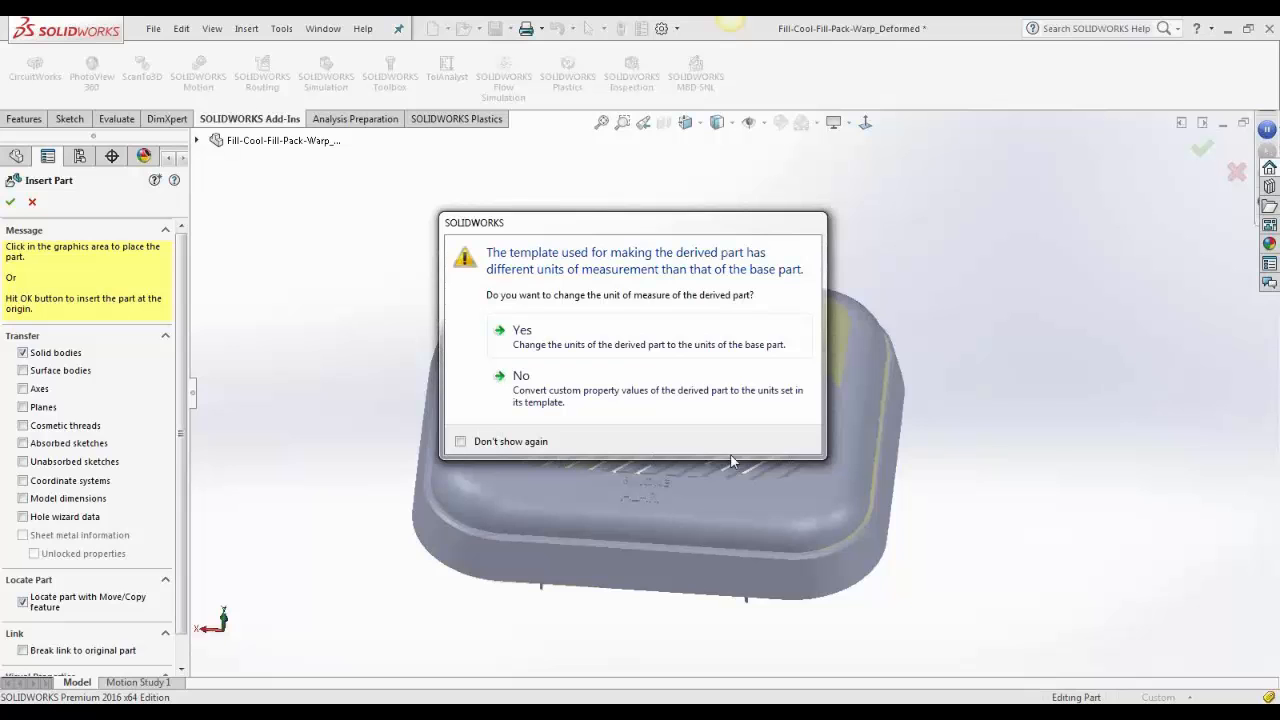
click(630, 345)
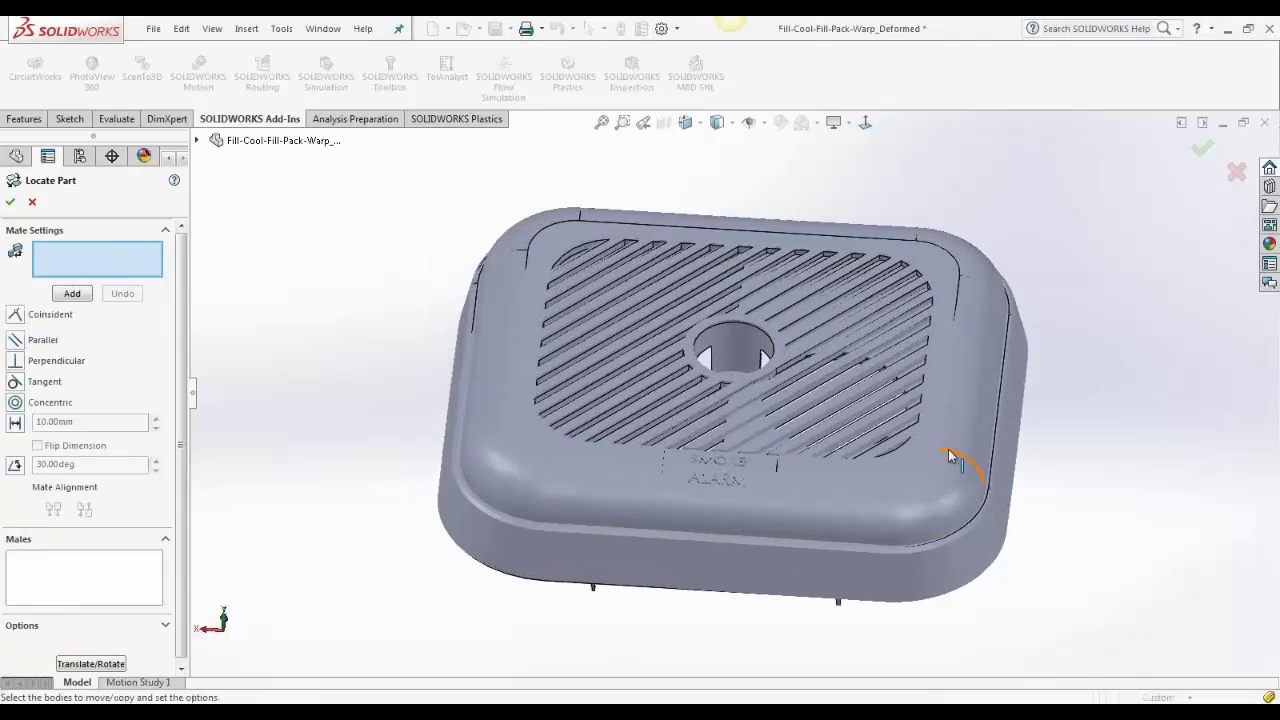
middle_drag(1049, 390, 986, 447)
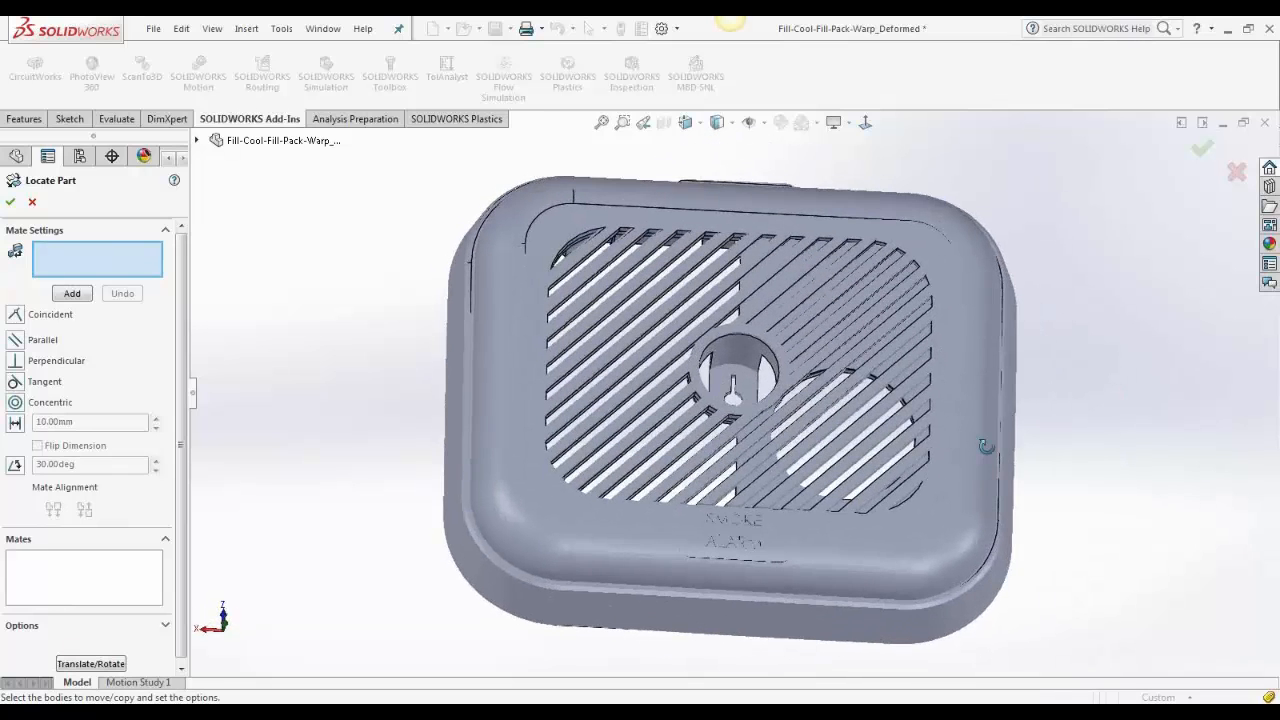
click(10, 202)
click(32, 203)
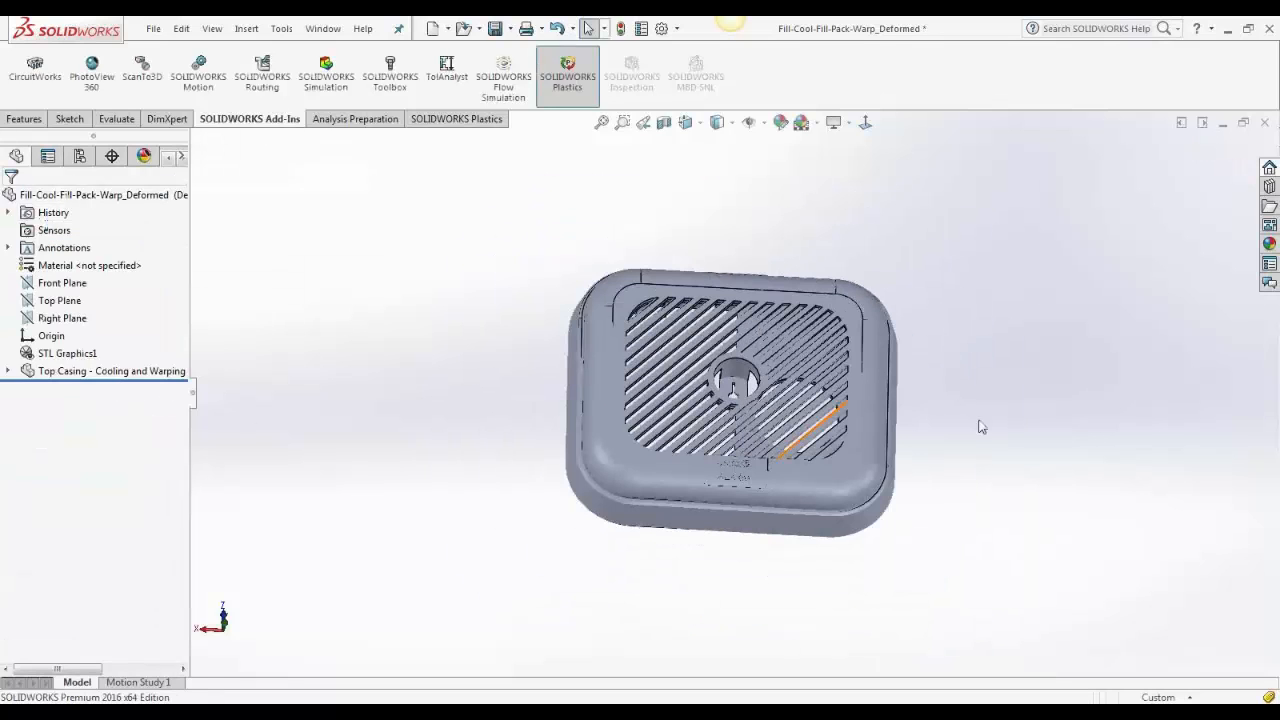
Apply a dark green standard color to the whole Fill-Cool-Fill-Pack-Warp_Deformed part
scroll(986, 348, down, 1)
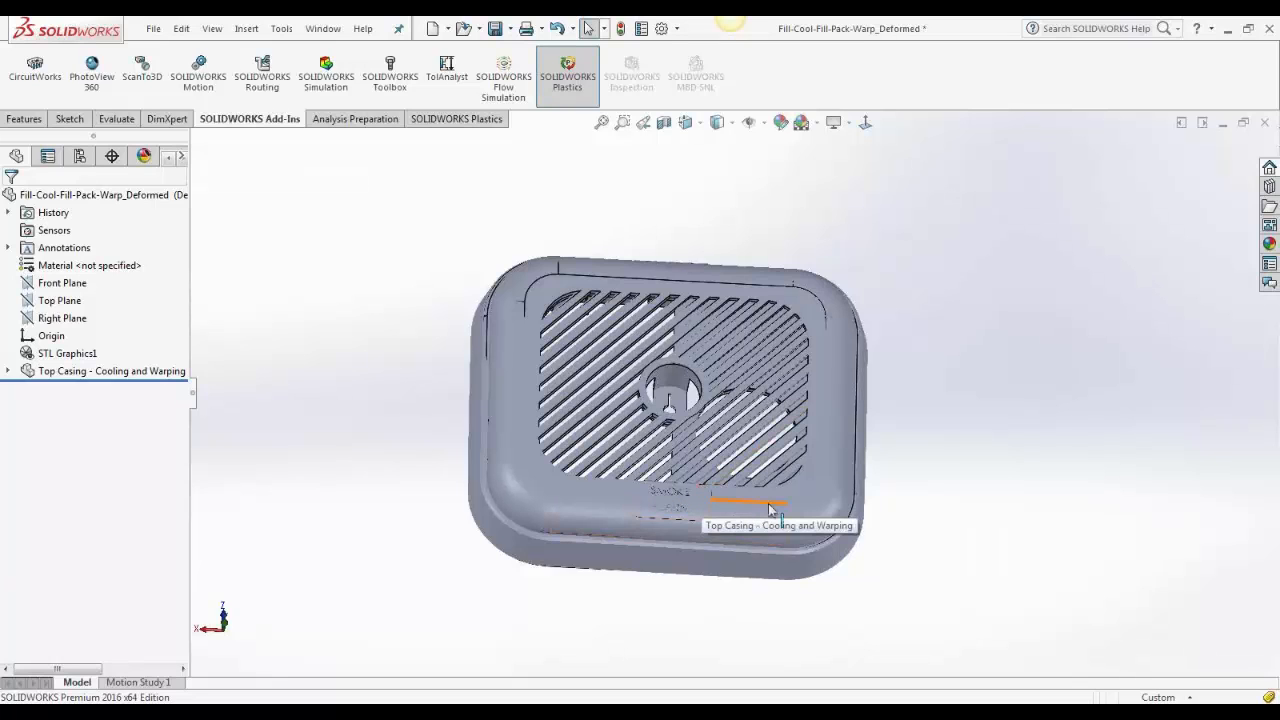
right_click(72, 371)
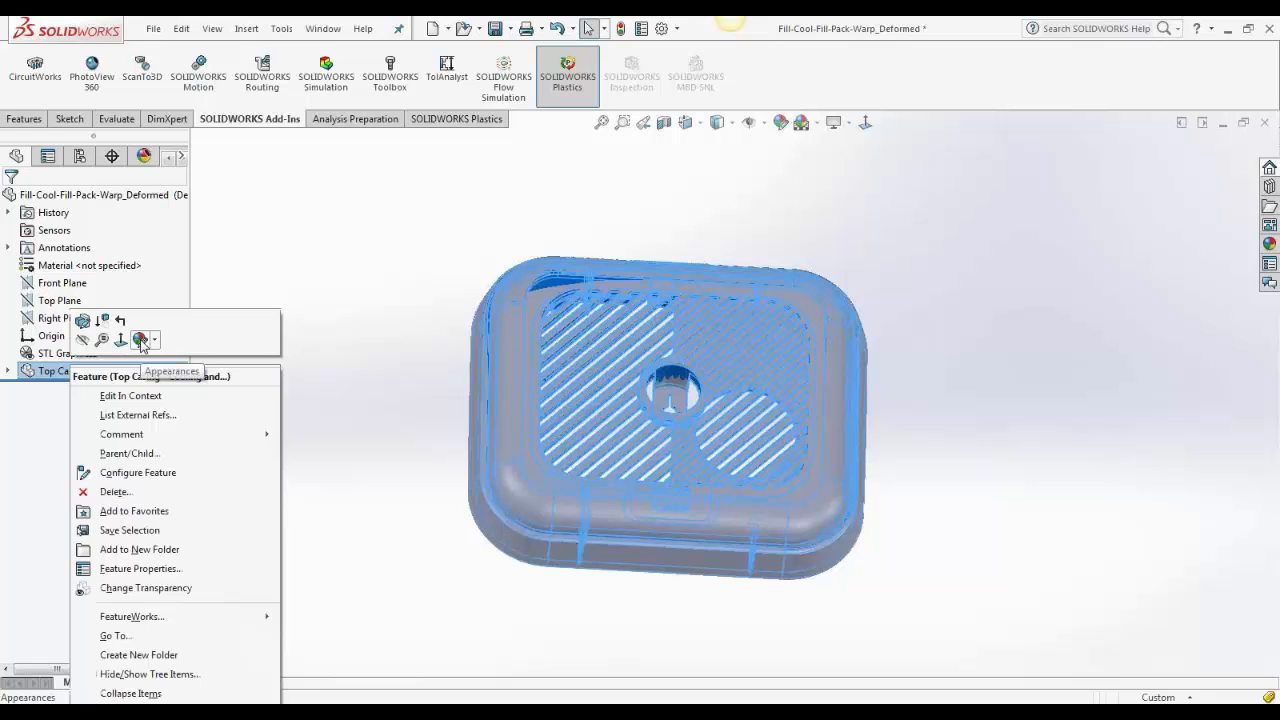
click(141, 343)
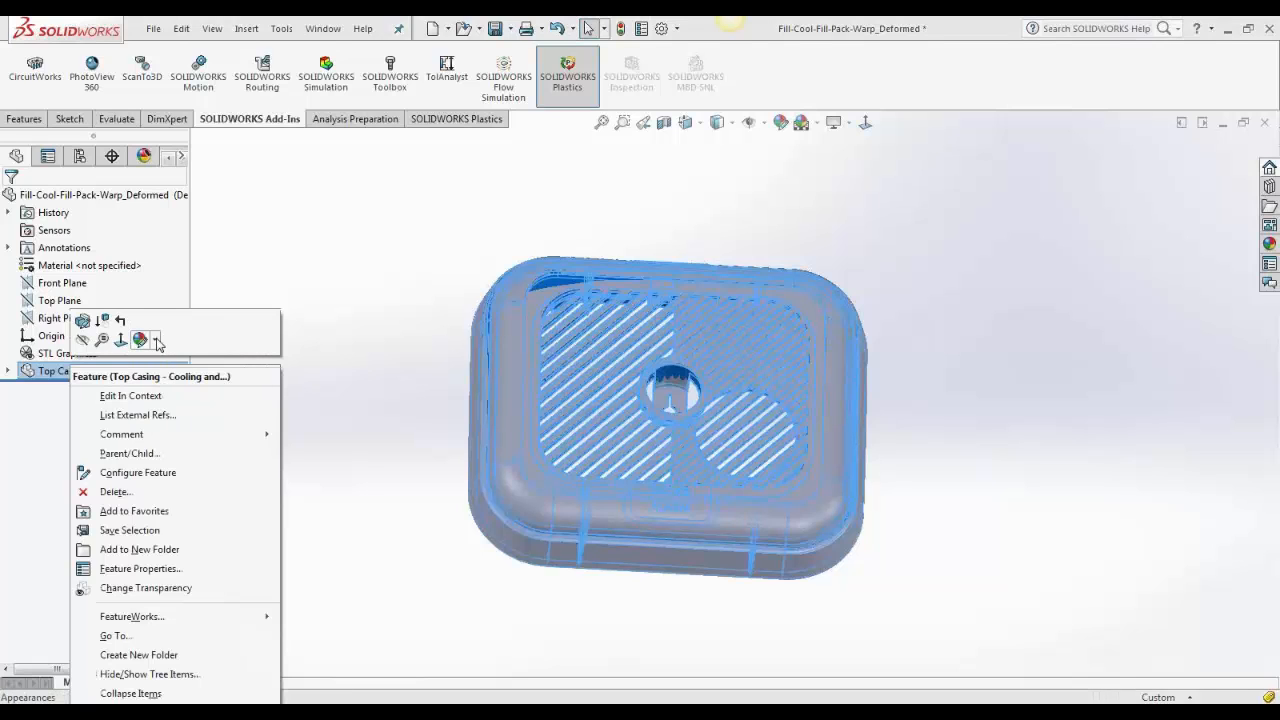
click(156, 343)
click(226, 409)
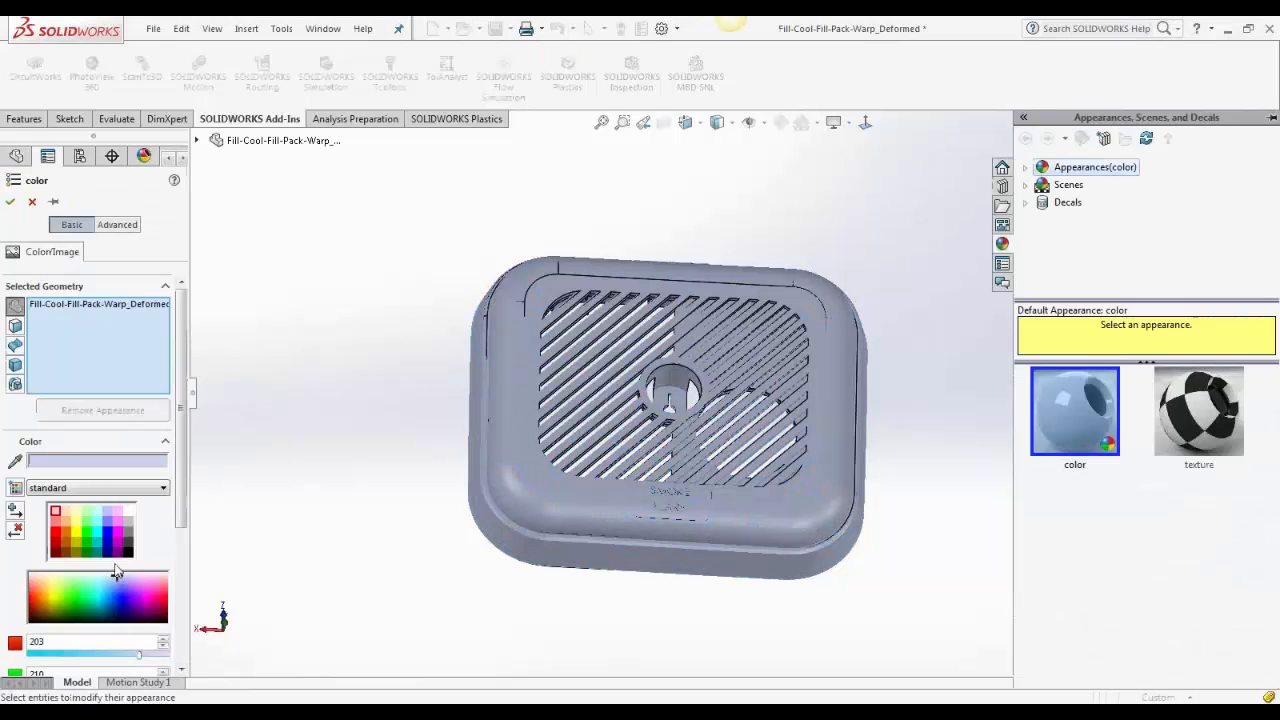
click(89, 552)
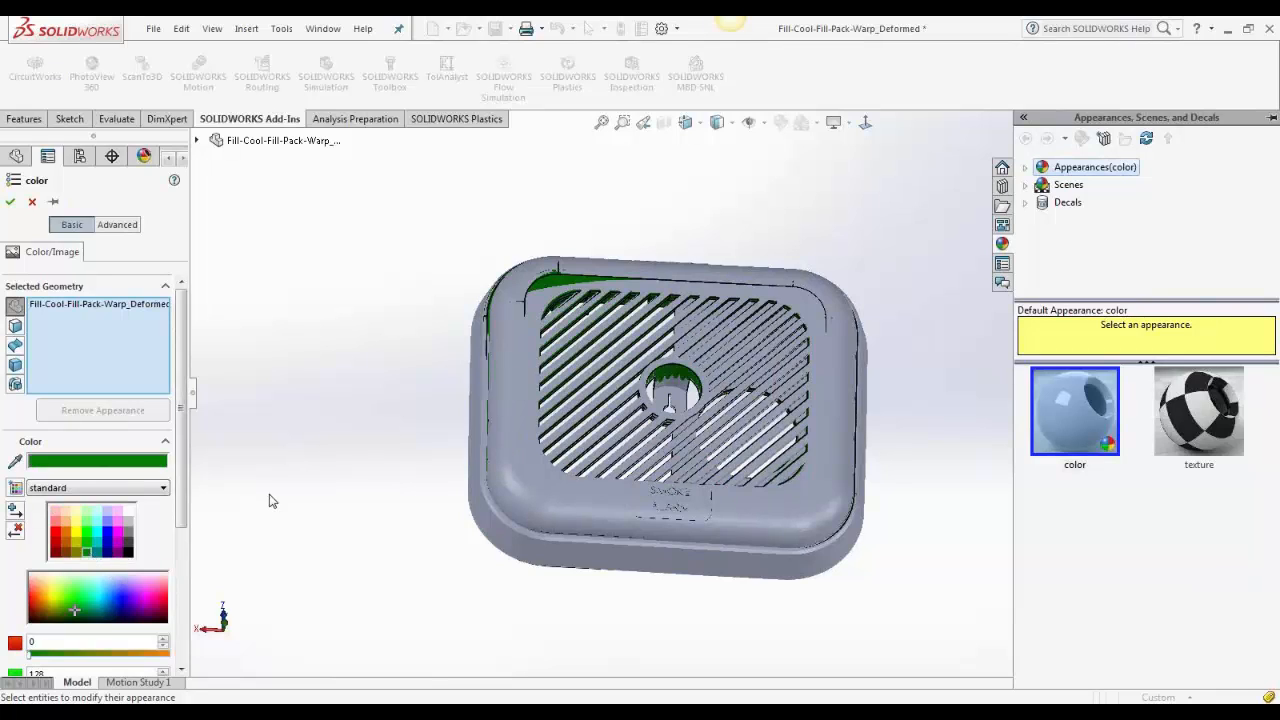
click(10, 202)
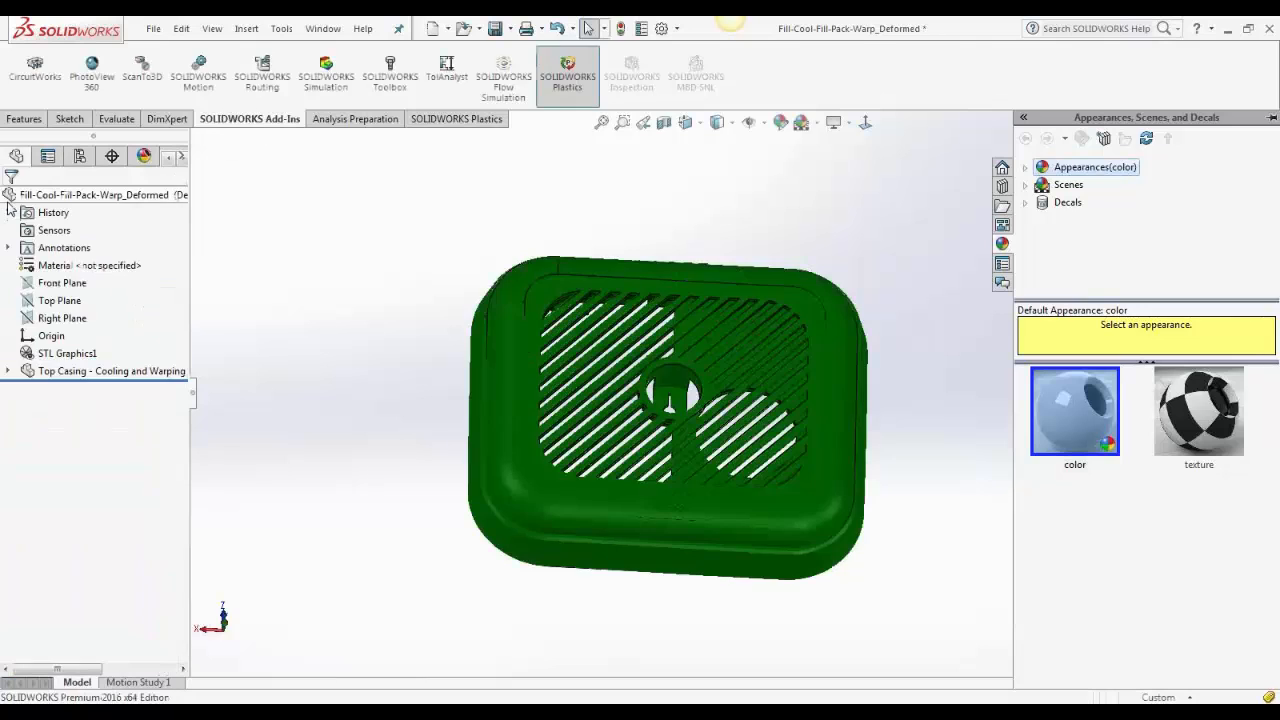
Reveal the display settings of the tree items, and highlight the inserted Top Casing and STL Graphics1 to tell the overlaid bodies apart
click(112, 373)
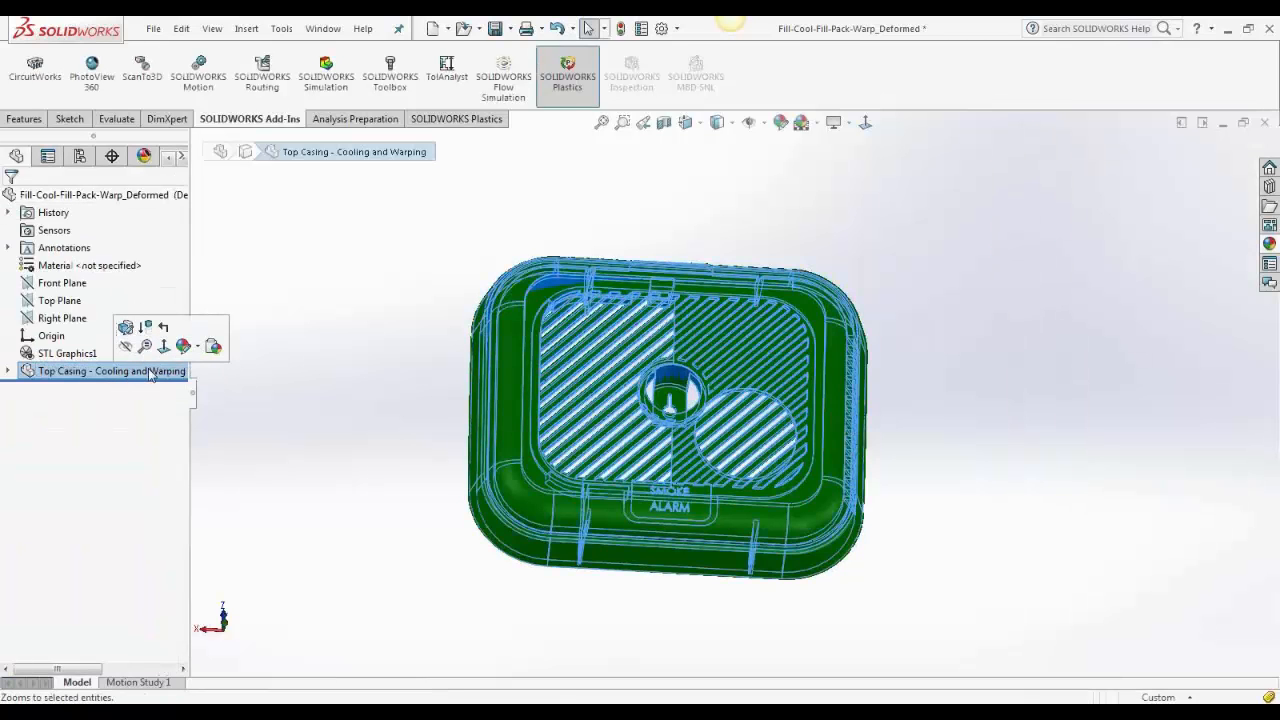
click(352, 339)
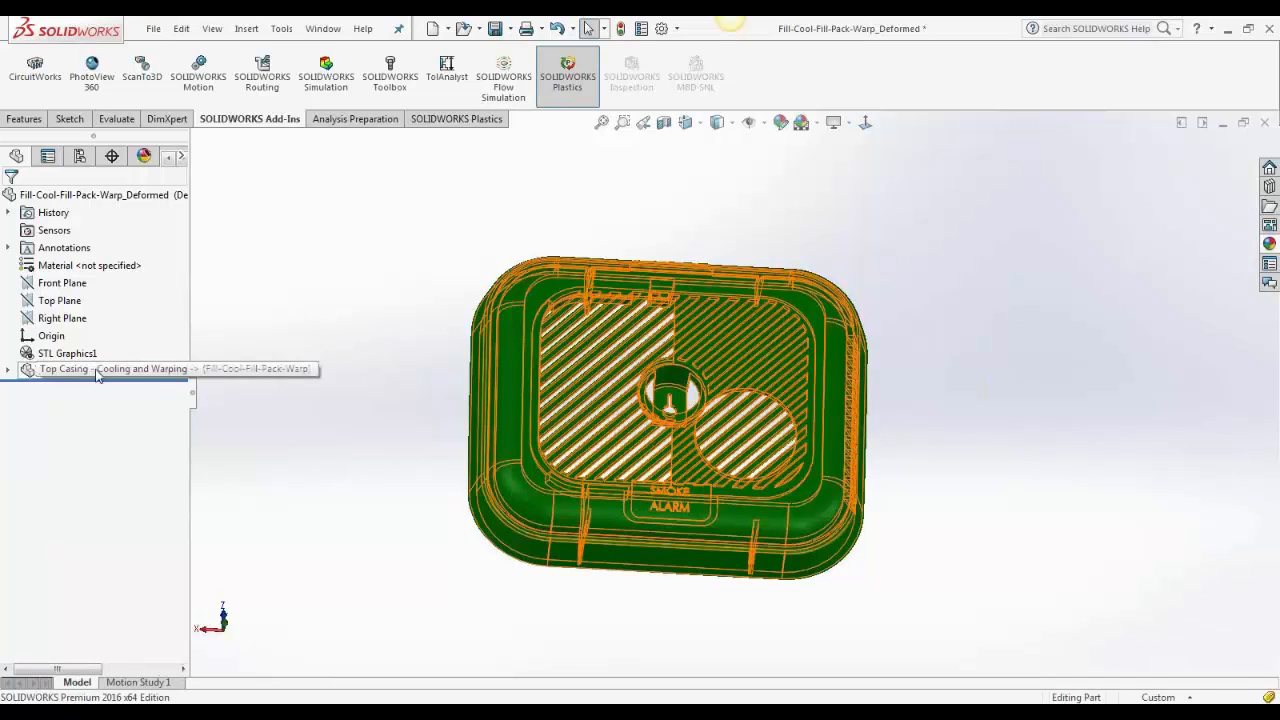
click(508, 362)
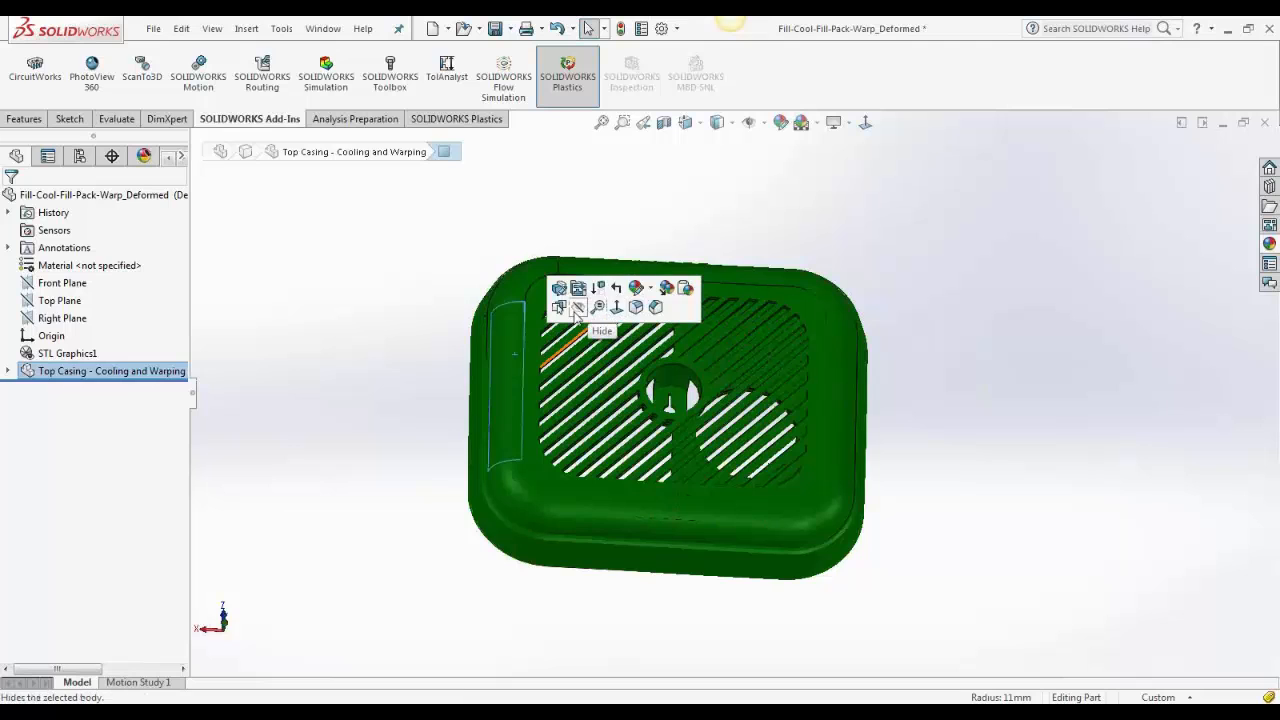
click(181, 156)
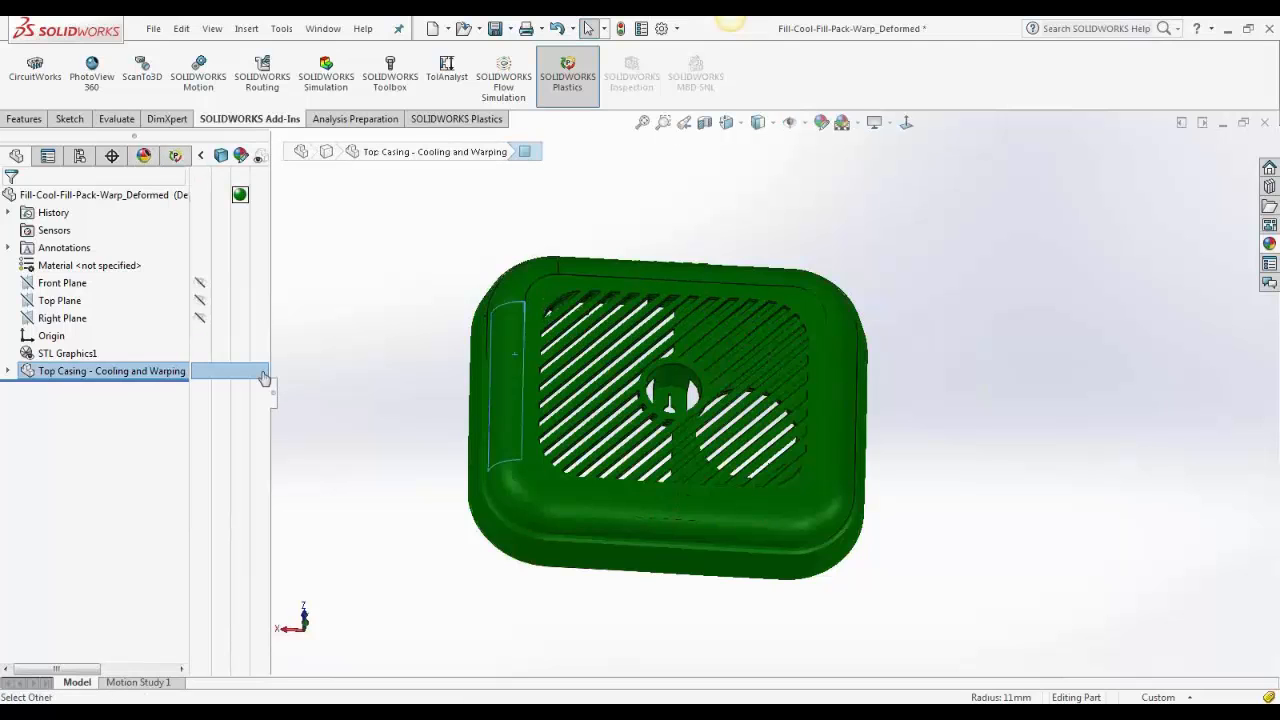
click(389, 418)
middle_drag(389, 418, 460, 377)
click(67, 353)
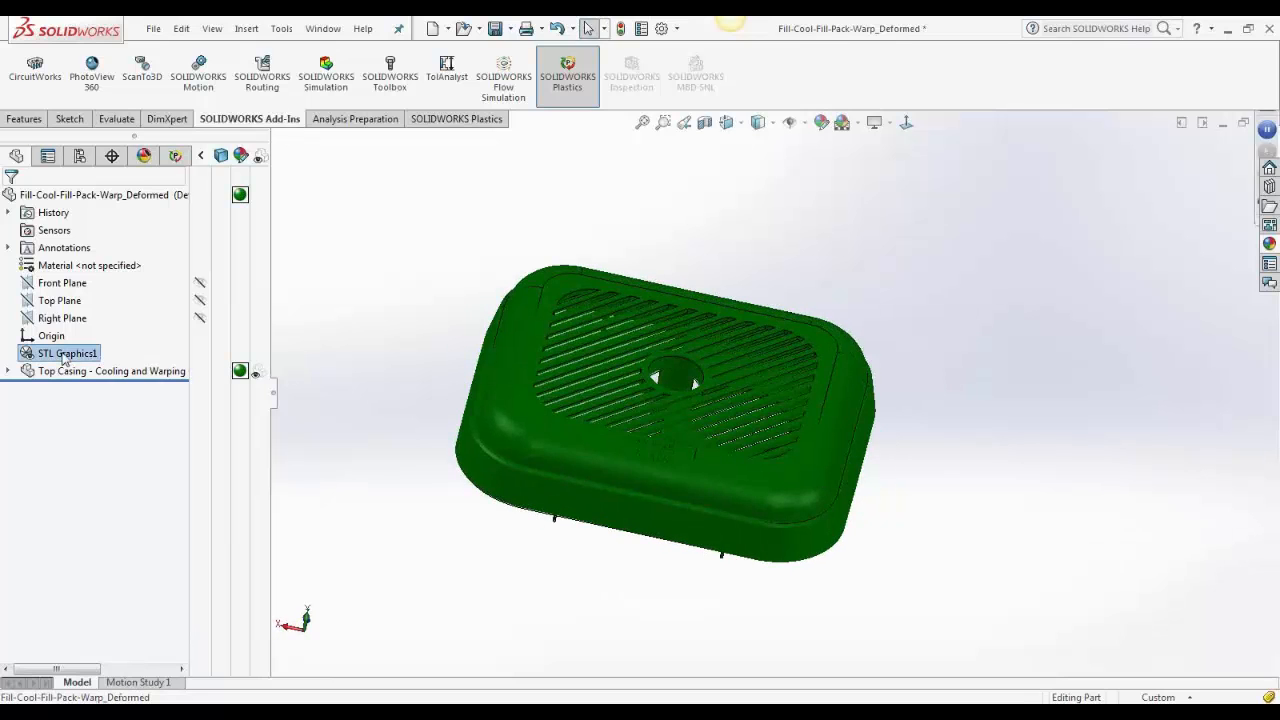
middle_drag(388, 474, 417, 500)
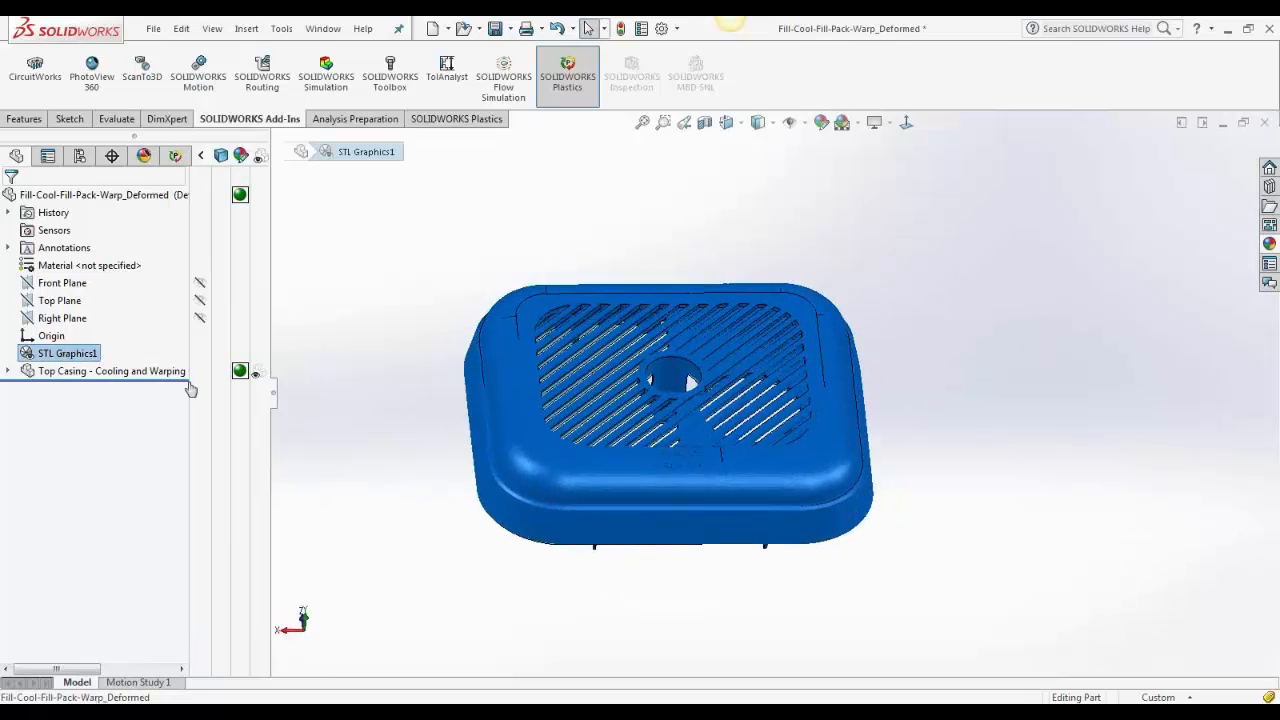
Expand the inserted Top Casing - Cooling and Warping feature and remove its own appearance
click(8, 371)
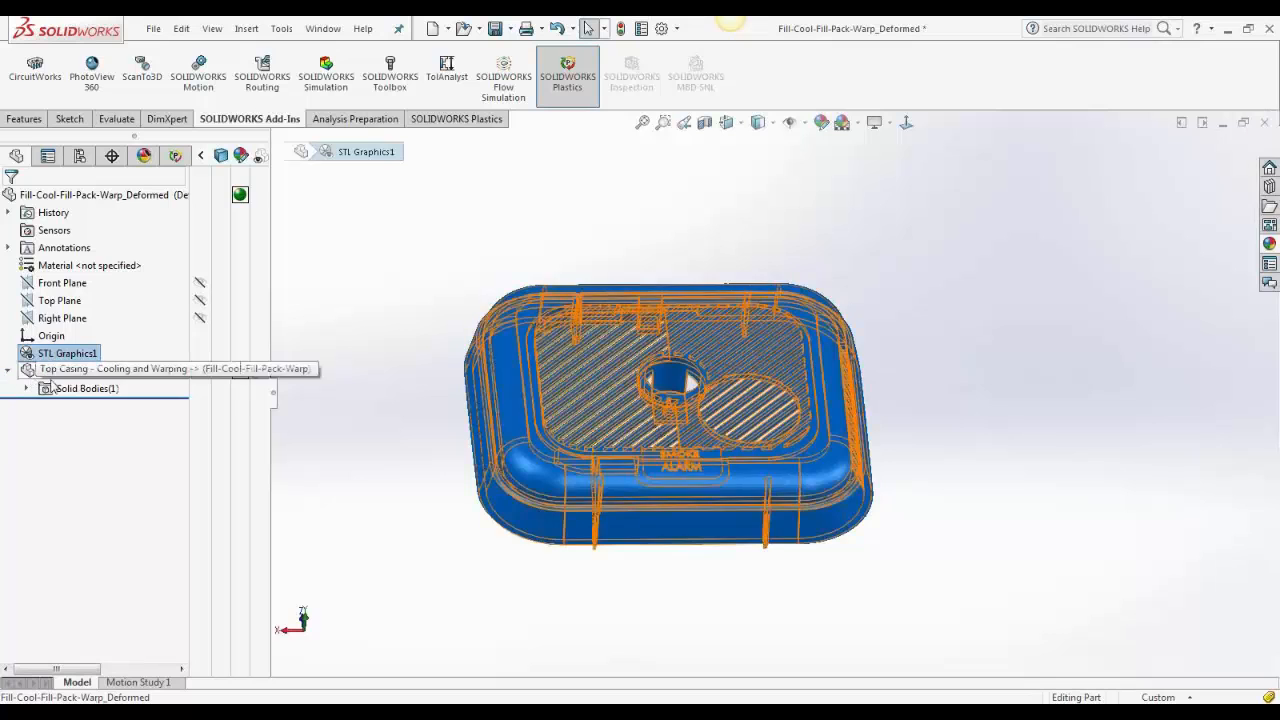
right_click(240, 372)
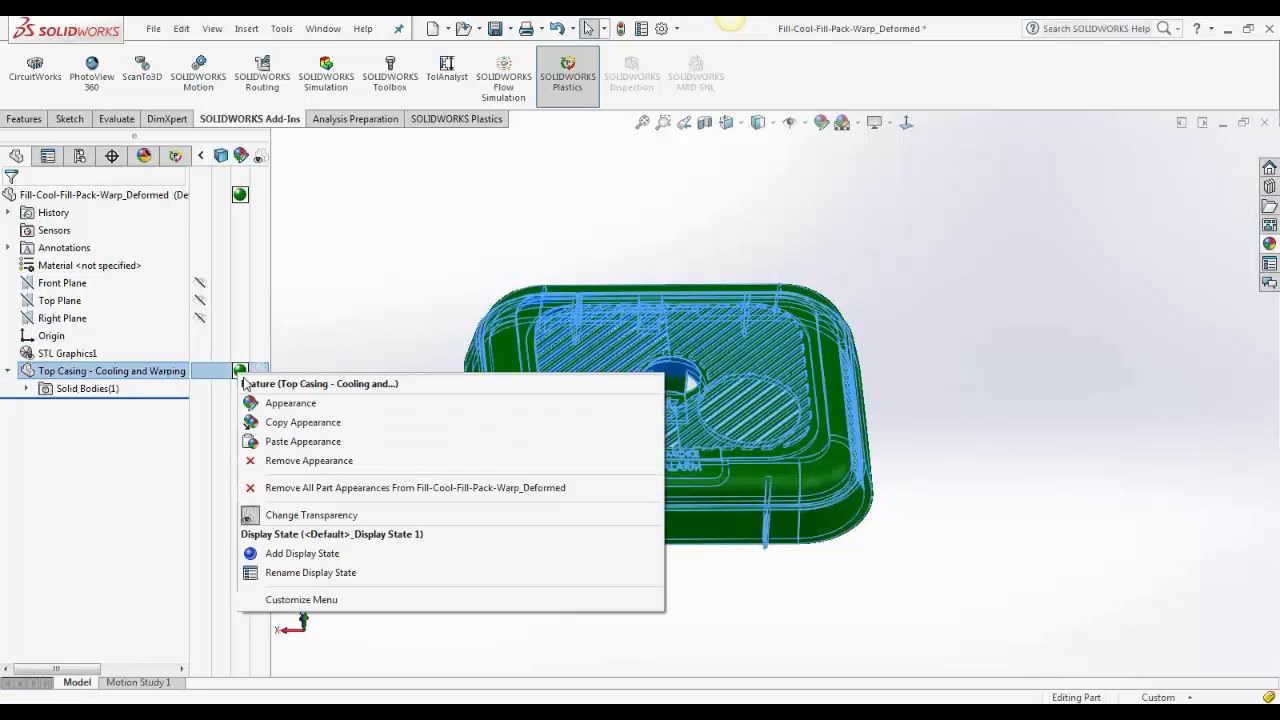
click(251, 462)
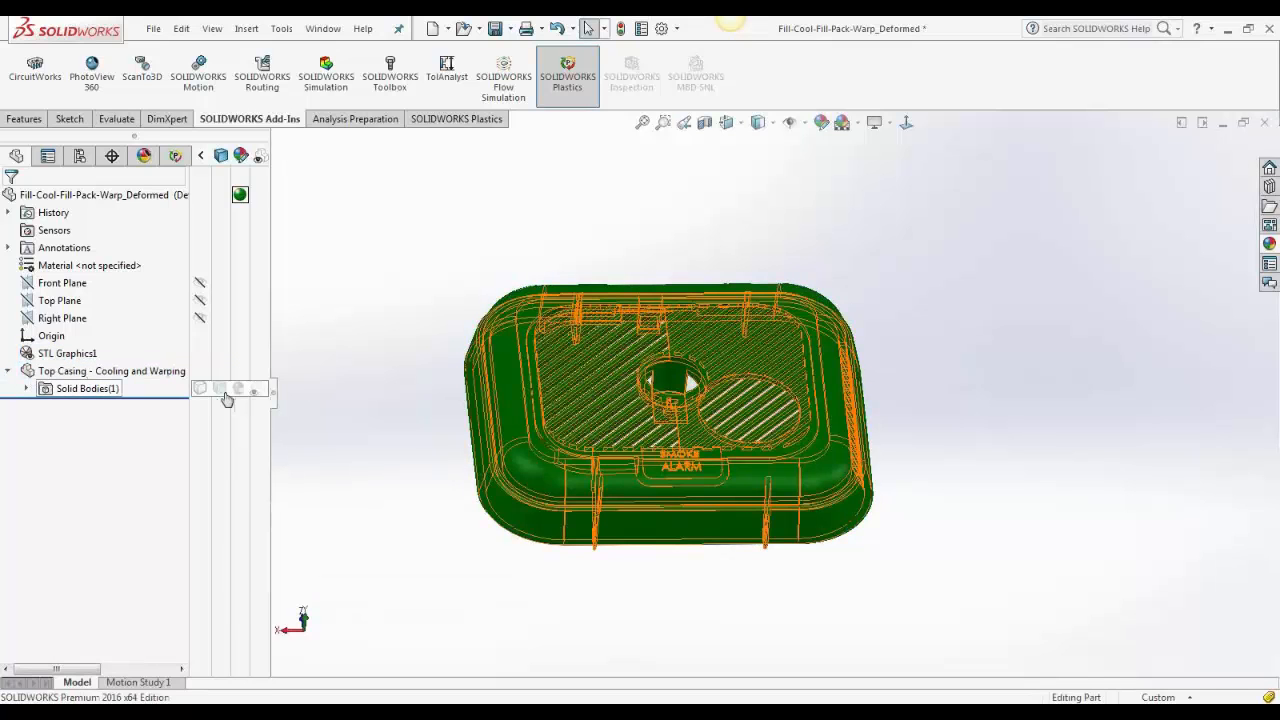
Assign the dark green standard color to the solid body of the inserted Top Casing
click(240, 392)
click(280, 401)
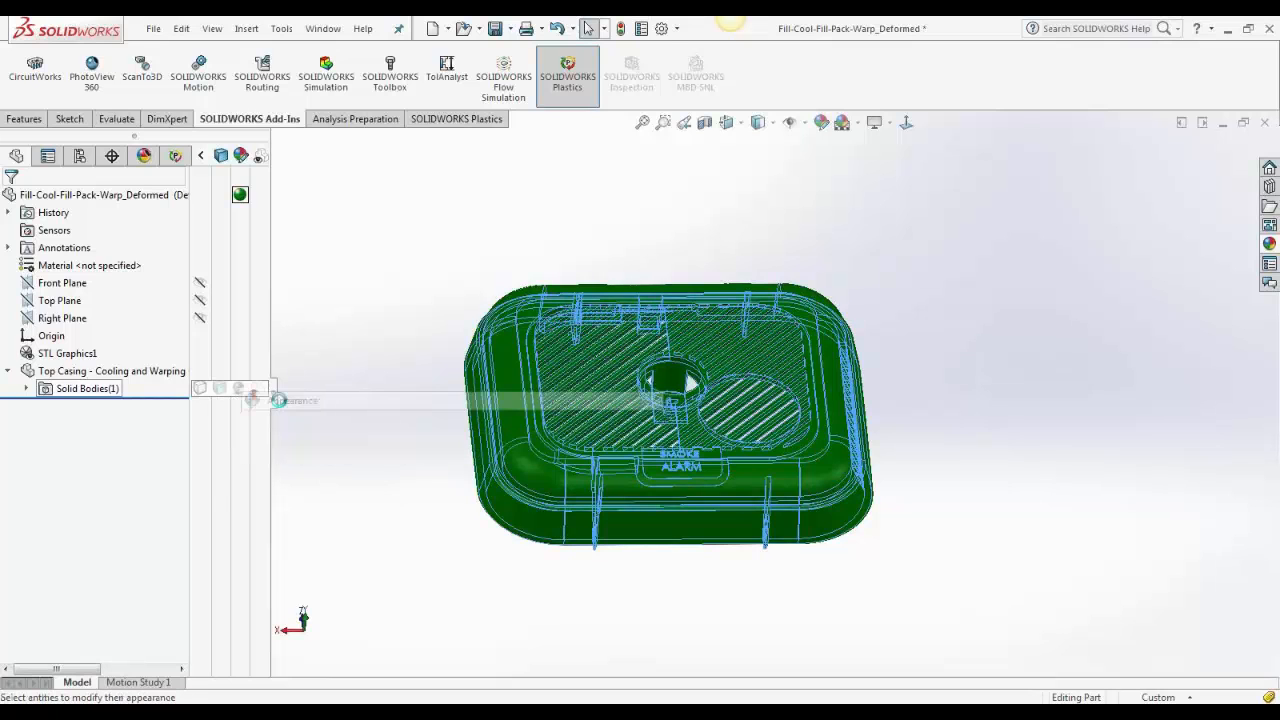
click(128, 553)
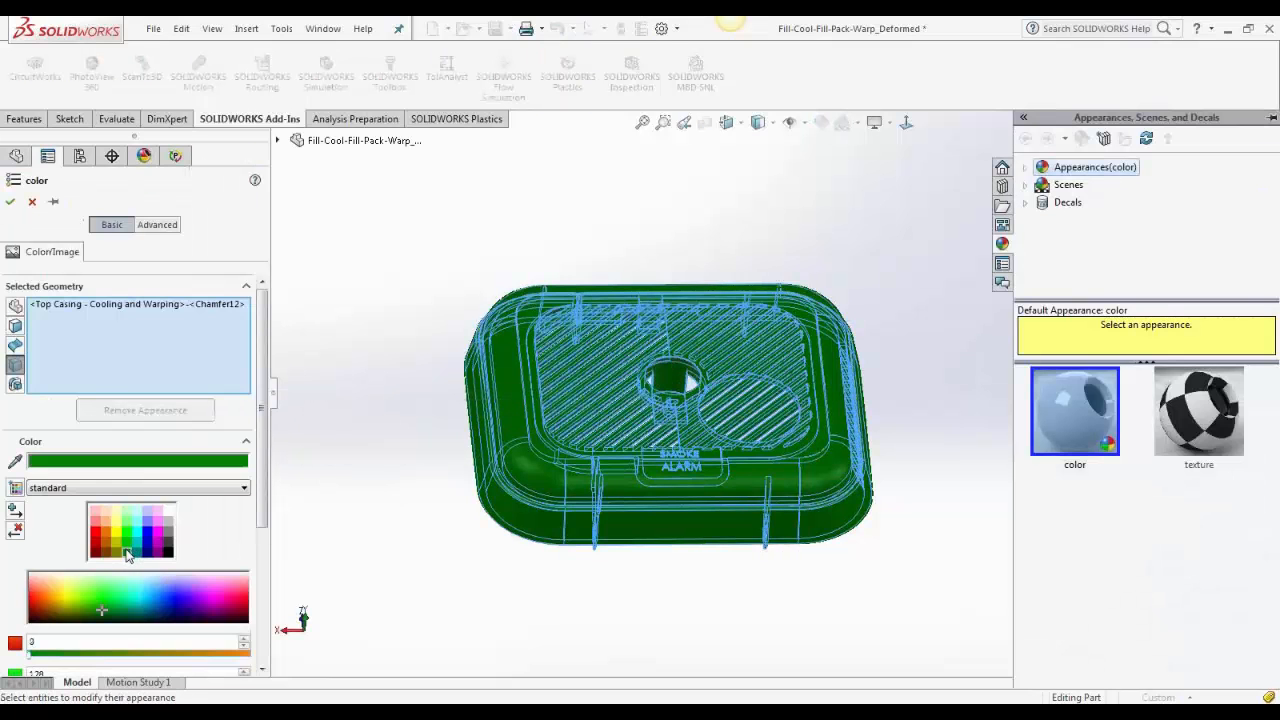
click(9, 202)
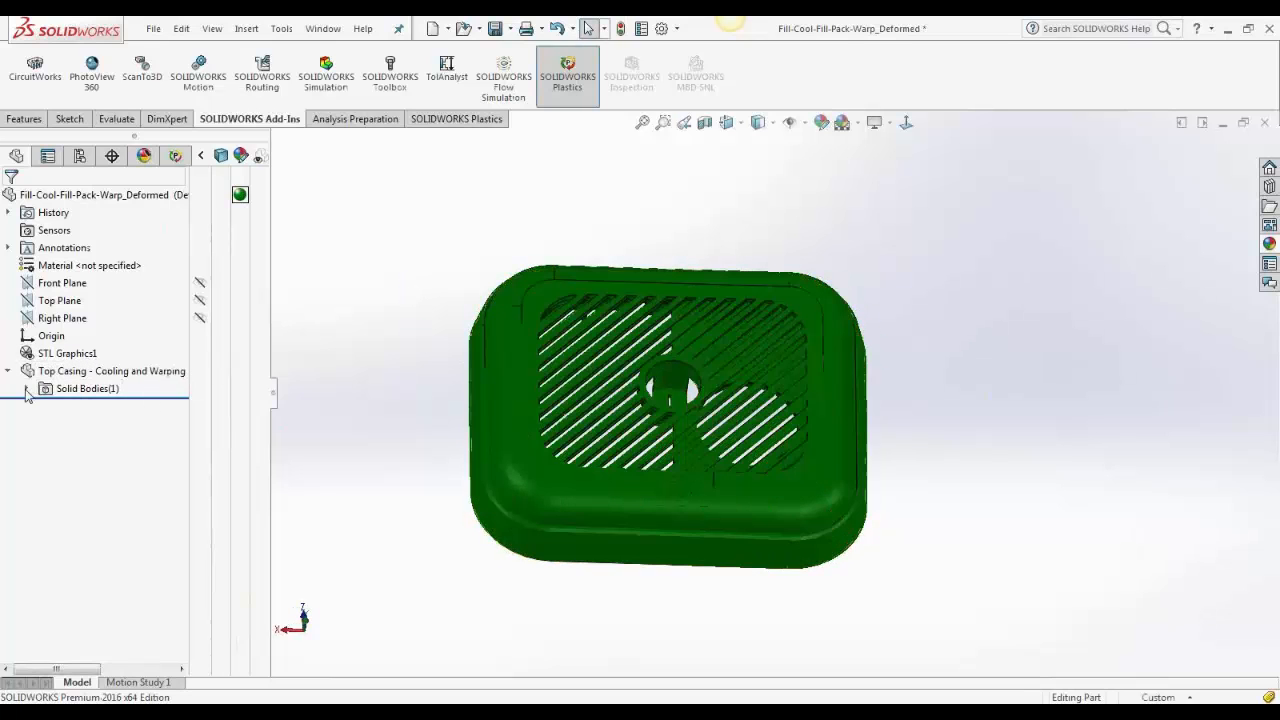
Expand the inserted part's solid bodies, highlight its body and STL Graphics1, and inspect the overlaid casings from several angles
click(26, 388)
click(120, 406)
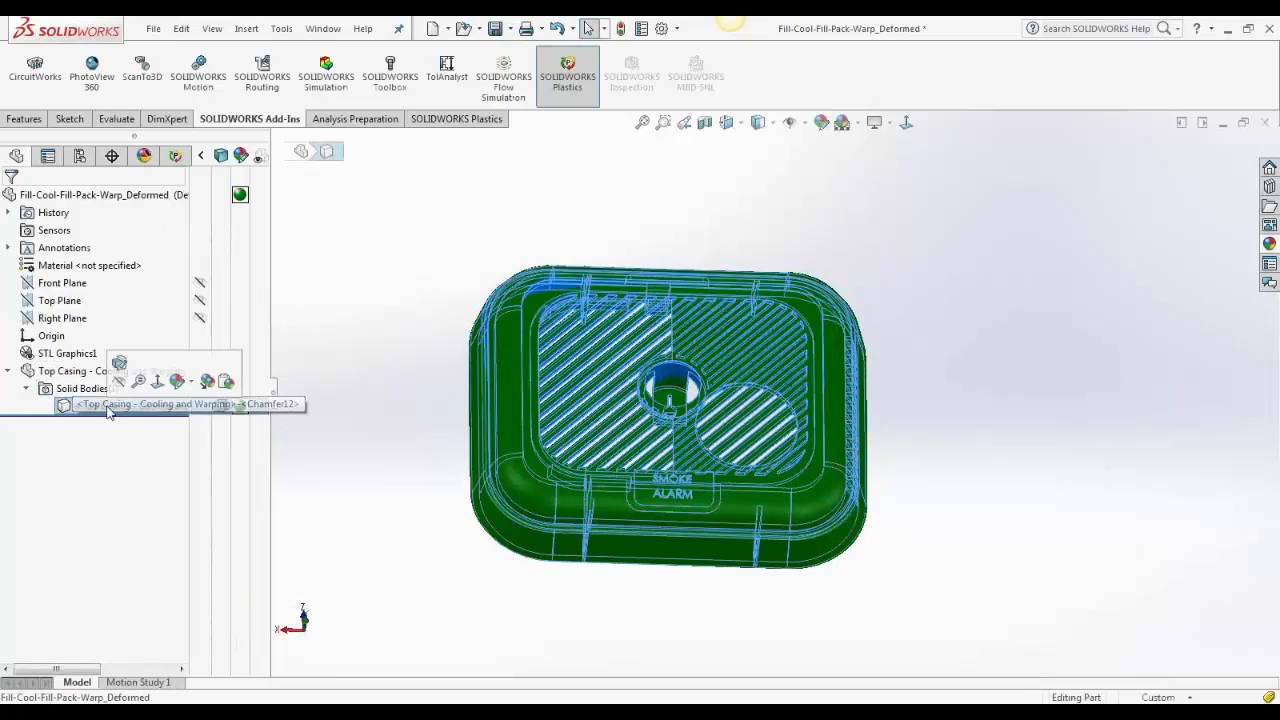
click(67, 353)
click(429, 343)
middle_drag(429, 343, 429, 491)
click(257, 408)
click(399, 423)
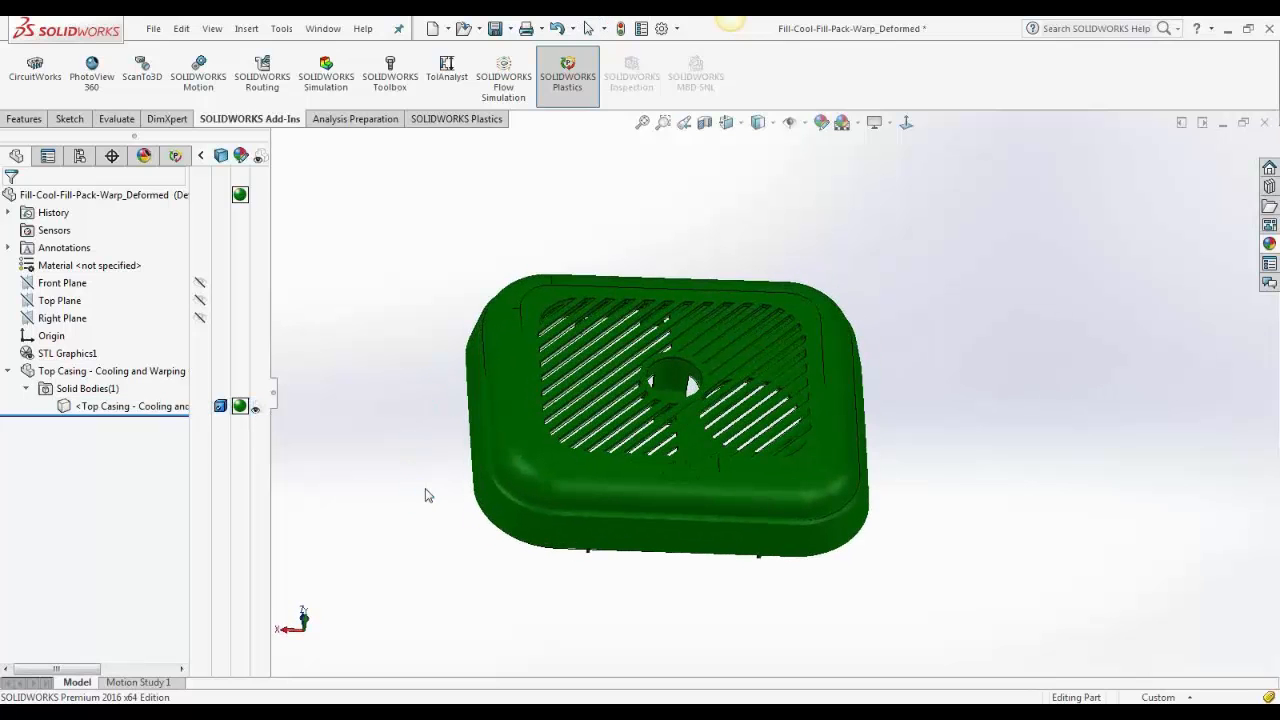
middle_drag(547, 495, 476, 272)
key(Escape)
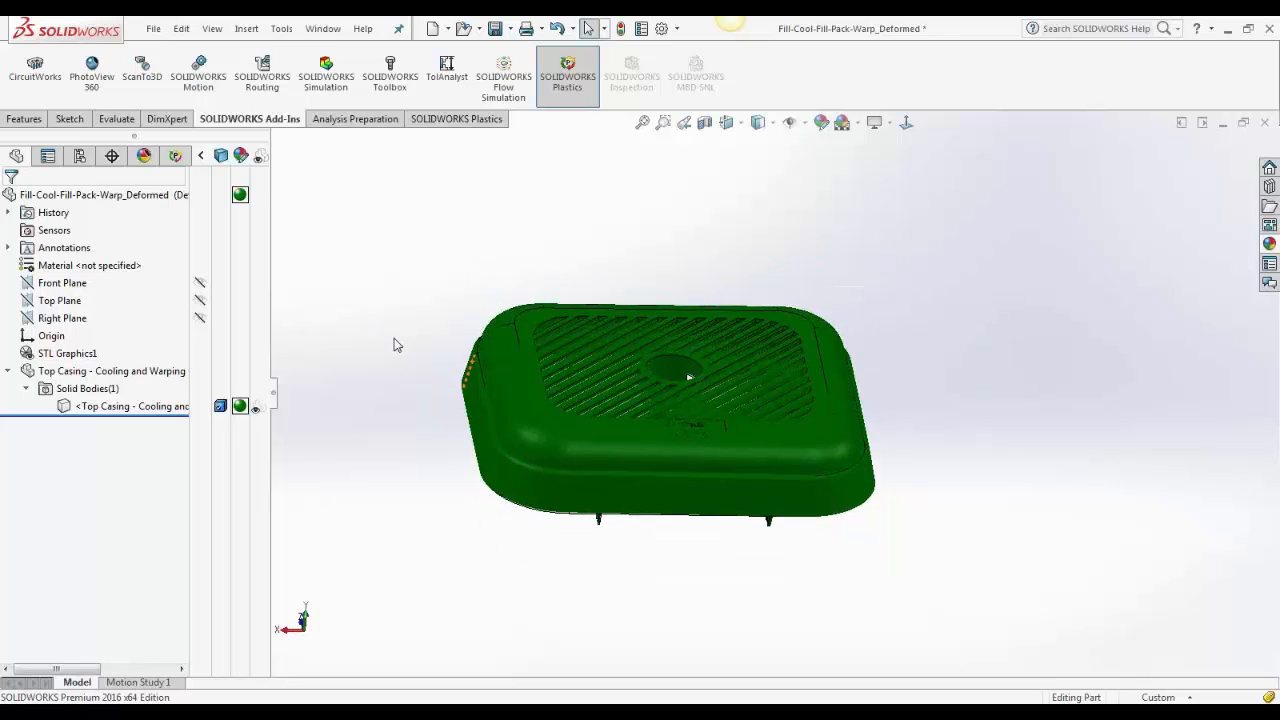
Remove the appearance from the inserted Top Casing's solid body and from the whole Fill-Cool-Fill-Pack-Warp_Deformed part
middle_drag(394, 345, 397, 391)
key(Escape)
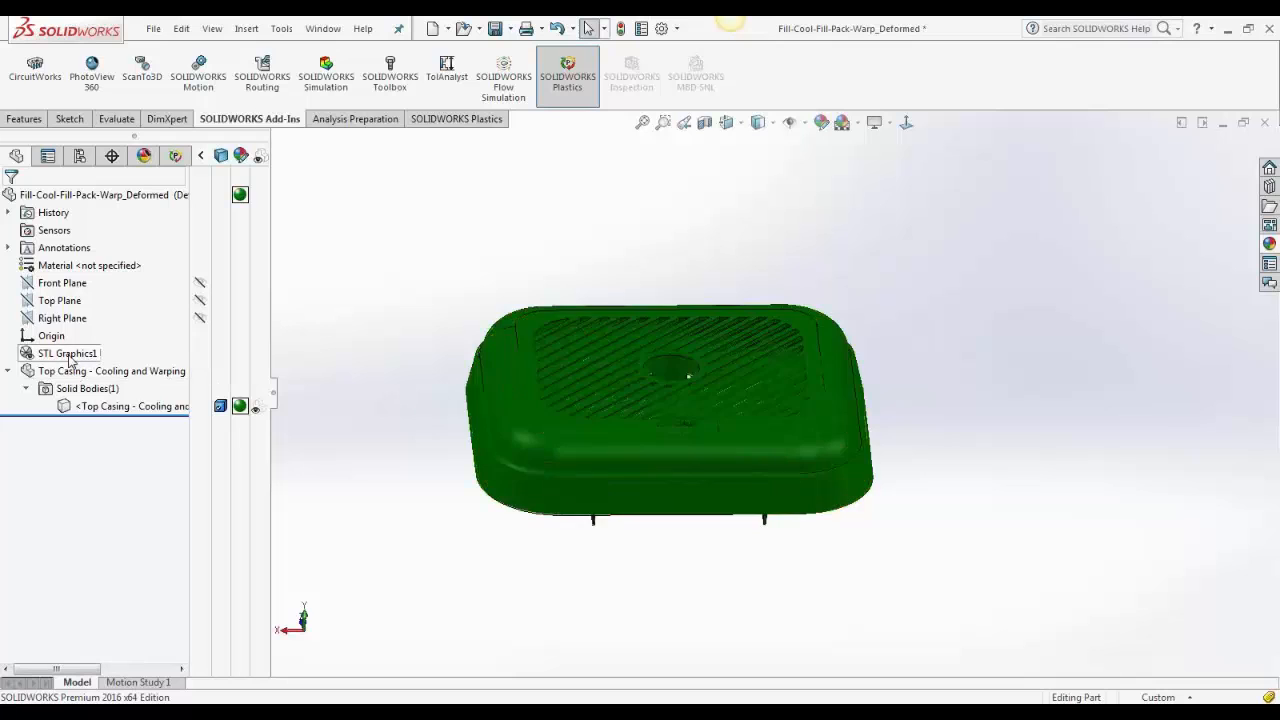
click(68, 354)
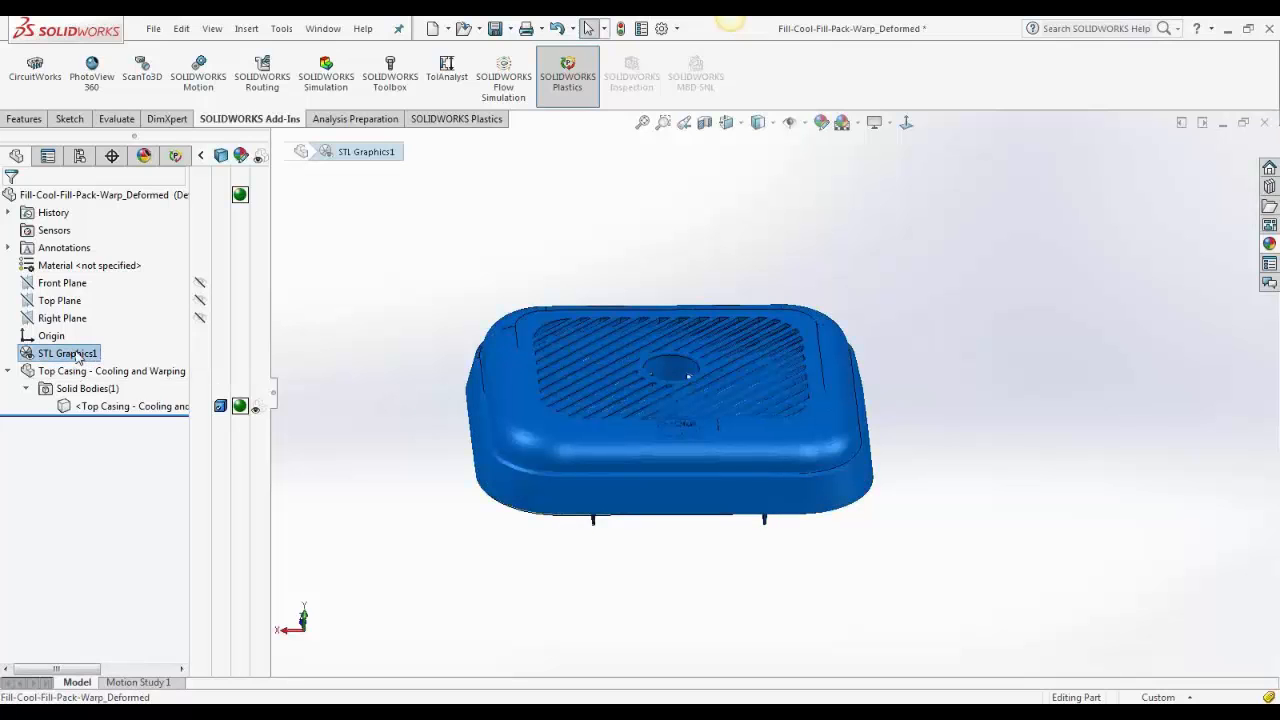
click(130, 406)
right_click(246, 408)
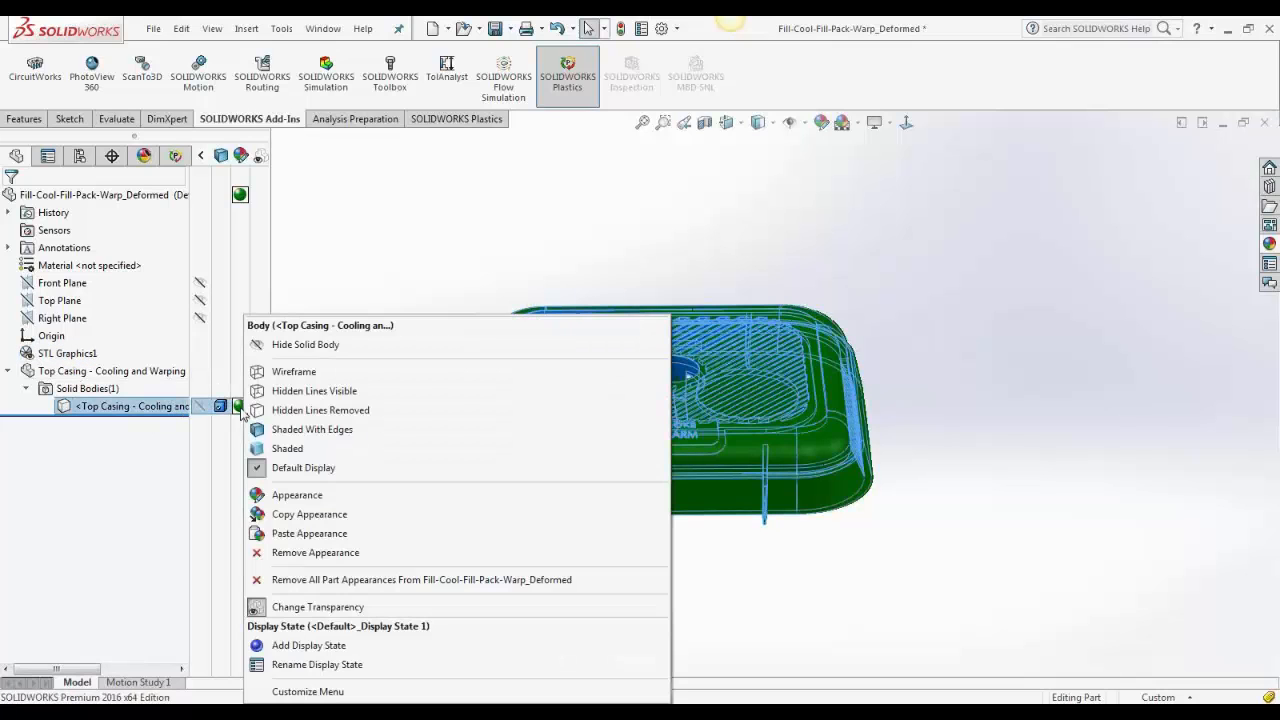
click(290, 553)
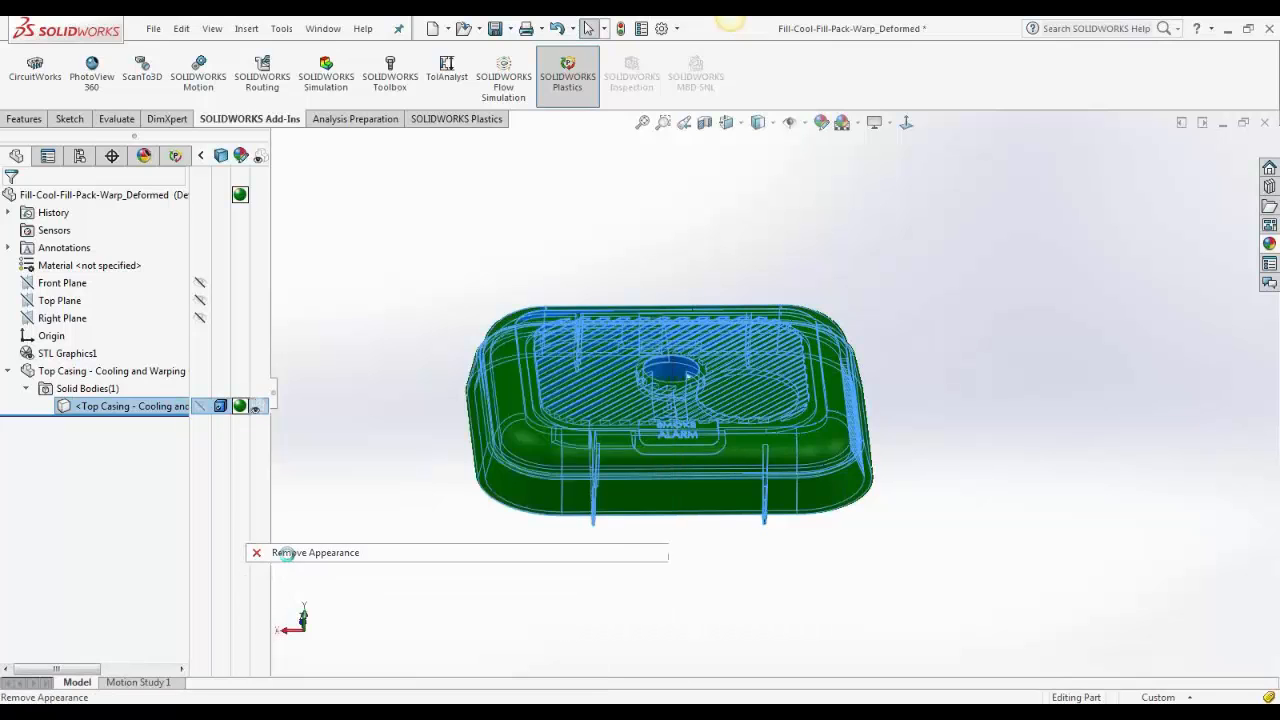
click(240, 194)
click(262, 282)
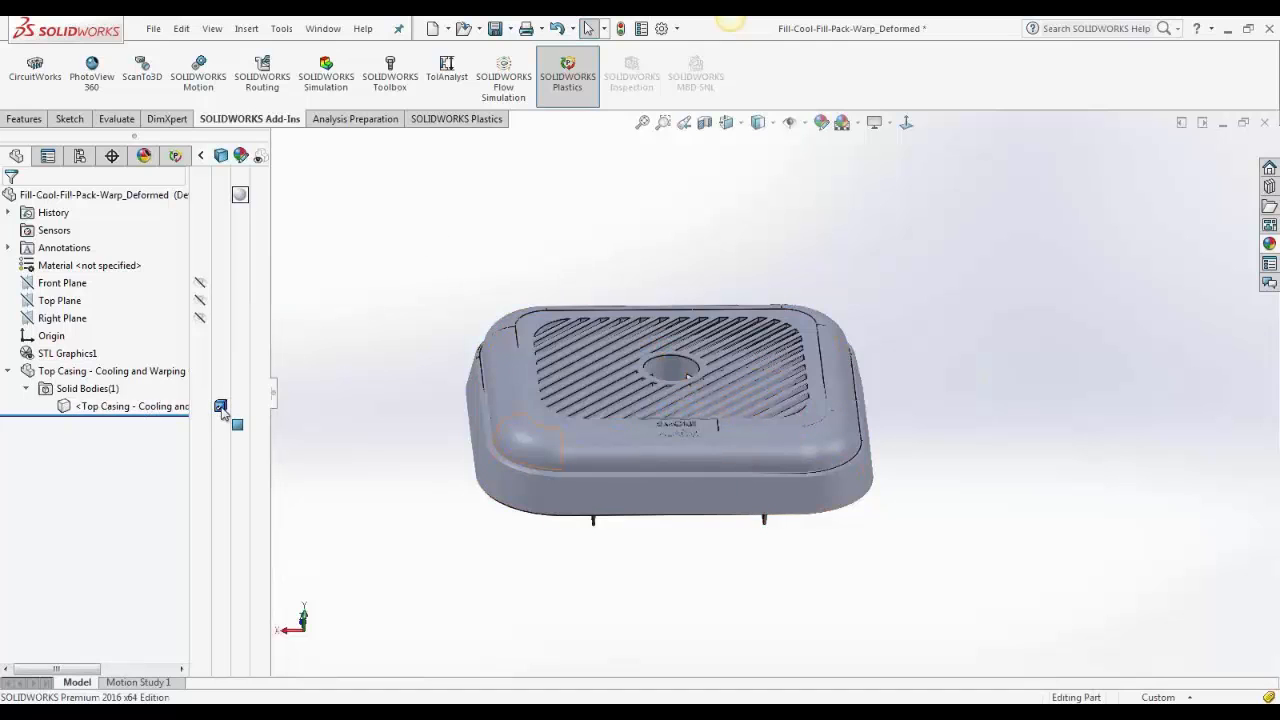
Assign the dark green standard color to the inserted Top Casing at body level
click(511, 384)
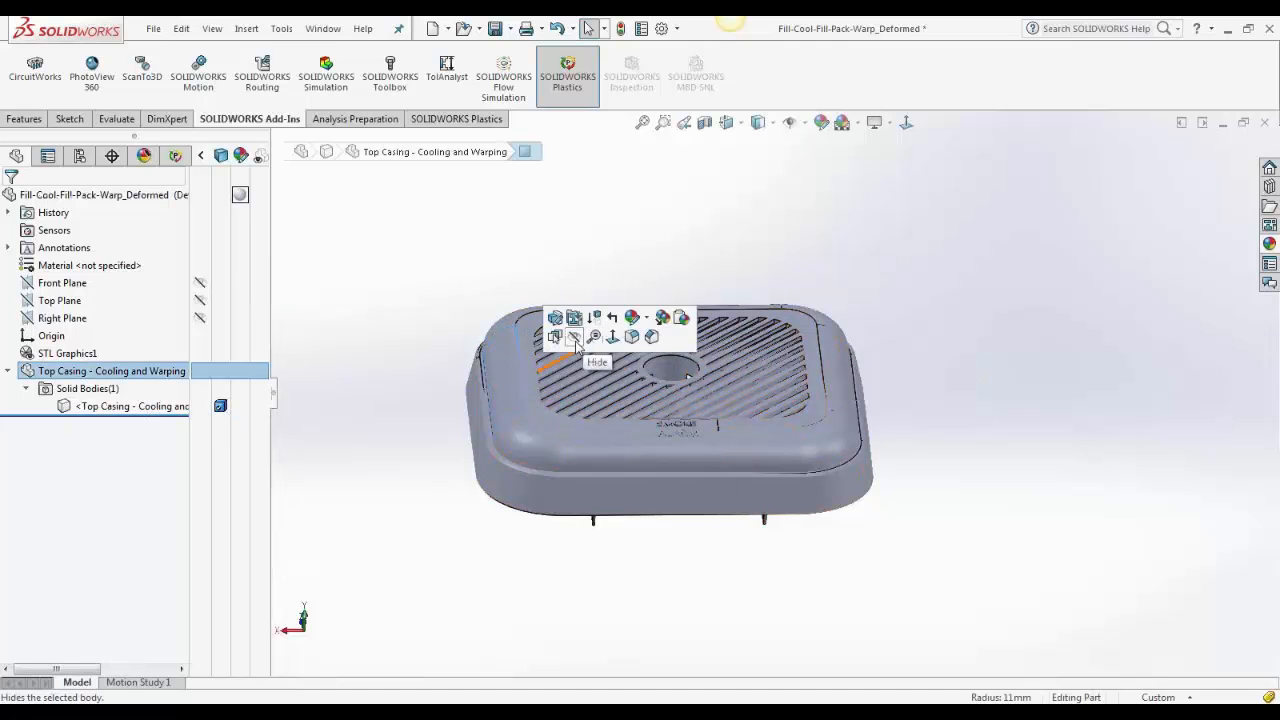
right_click(500, 375)
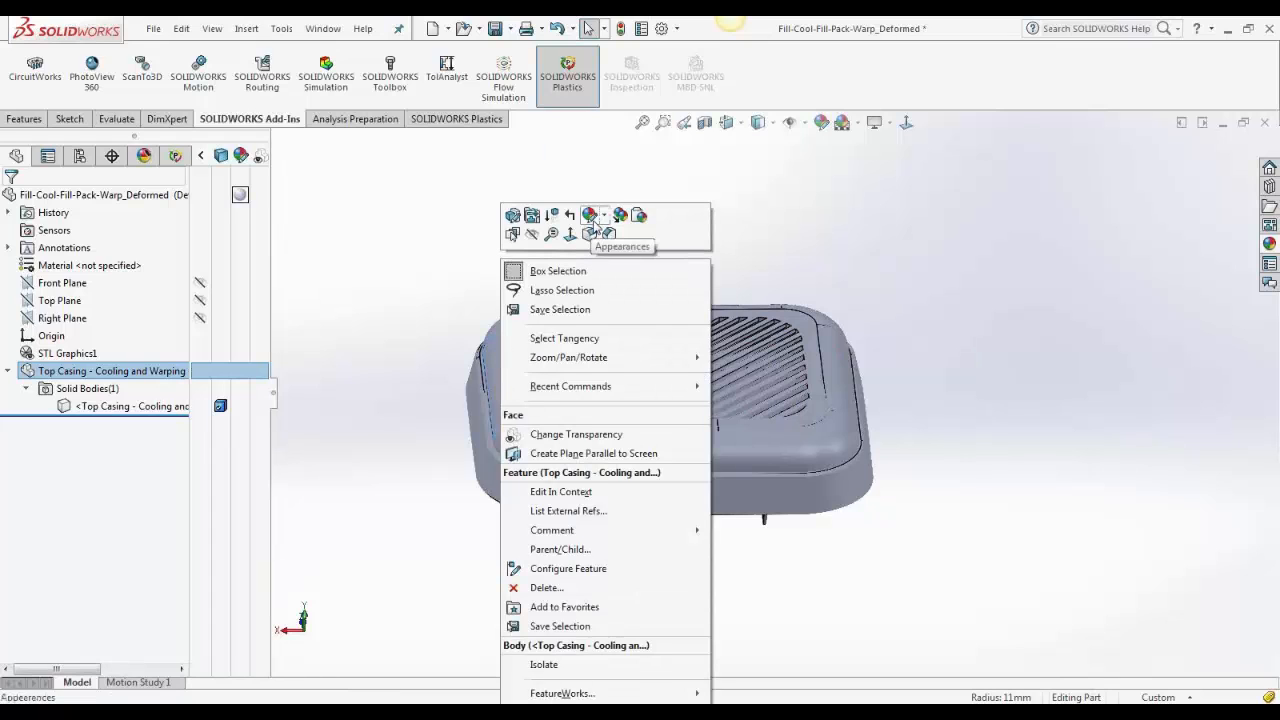
click(592, 217)
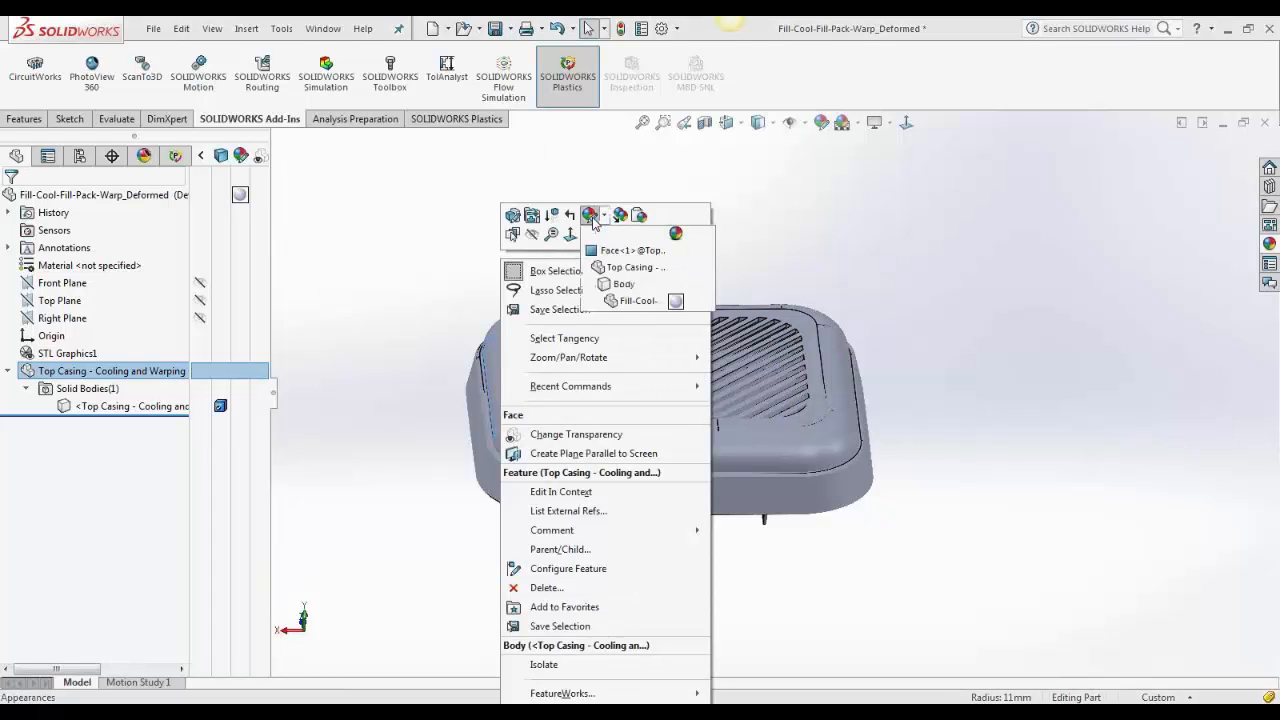
click(624, 285)
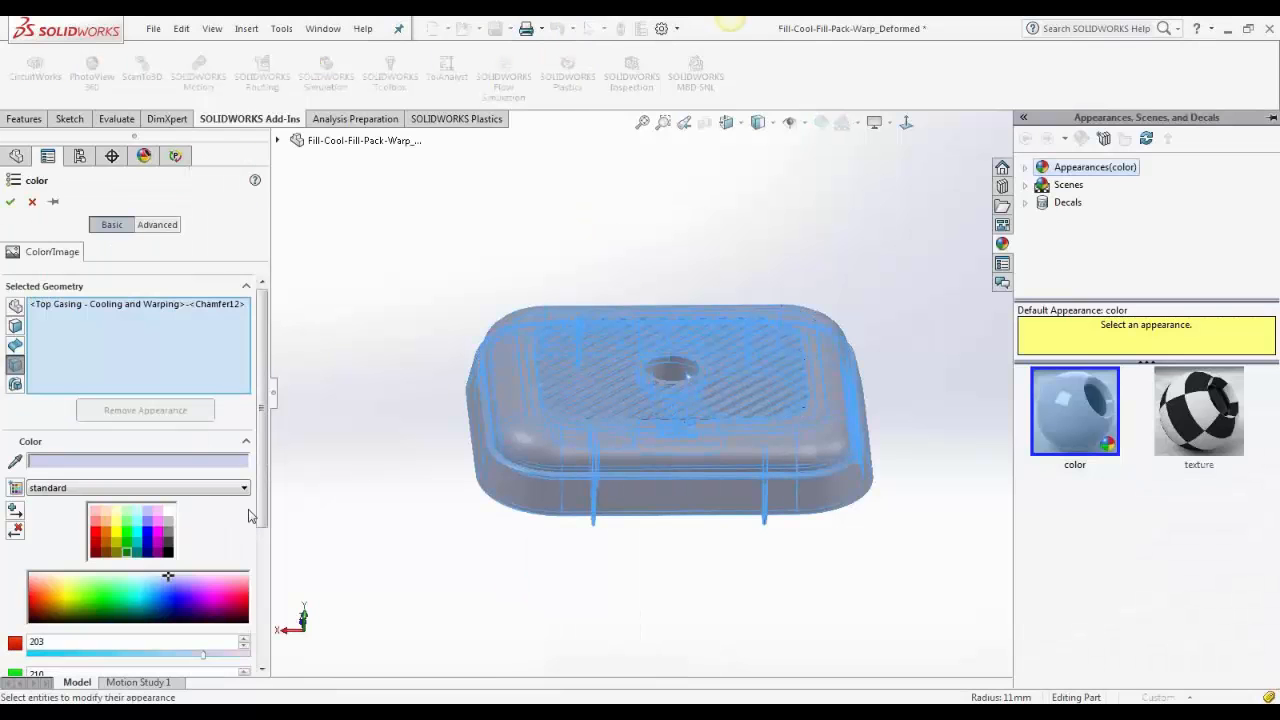
click(127, 554)
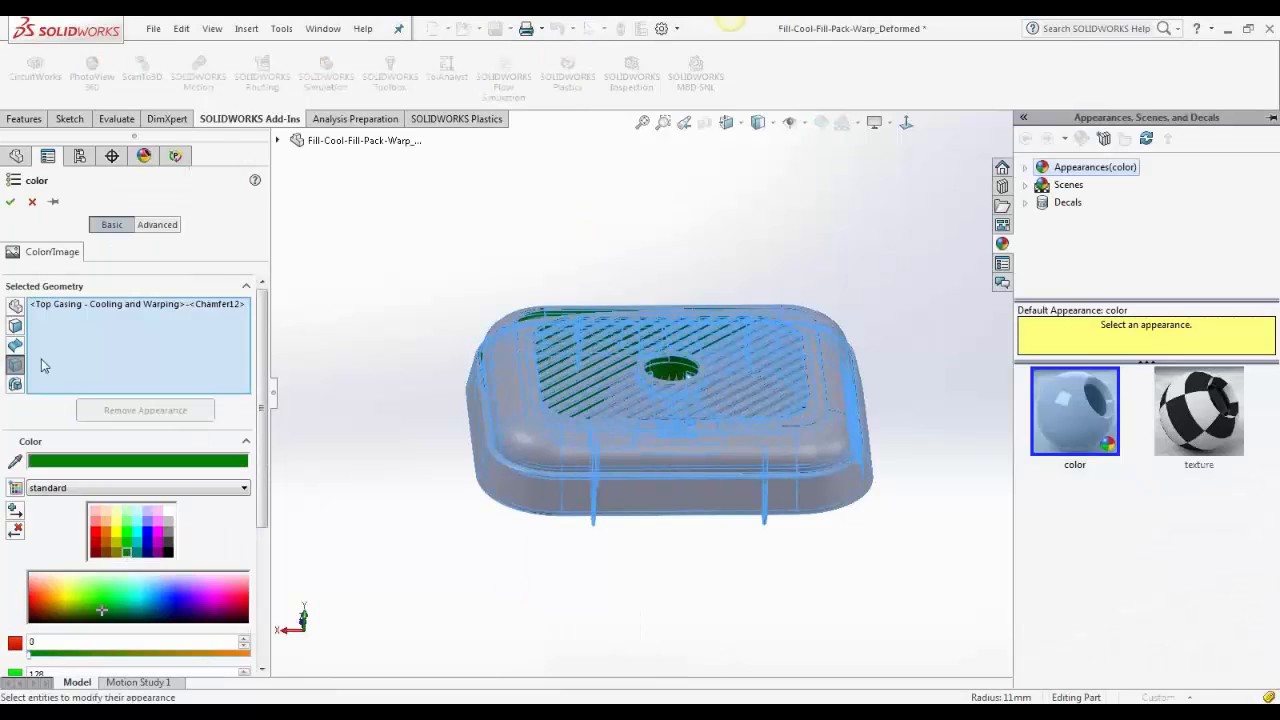
click(10, 203)
Highlight STL Graphics1 and the inserted solid body in turn to tell the deformed and original casings apart
mouse_move(429, 283)
middle_down()
mouse_move(417, 374)
mouse_move(430, 412)
mouse_move(471, 423)
mouse_move(426, 371)
mouse_move(457, 274)
mouse_move(434, 297)
mouse_move(434, 277)
middle_up()
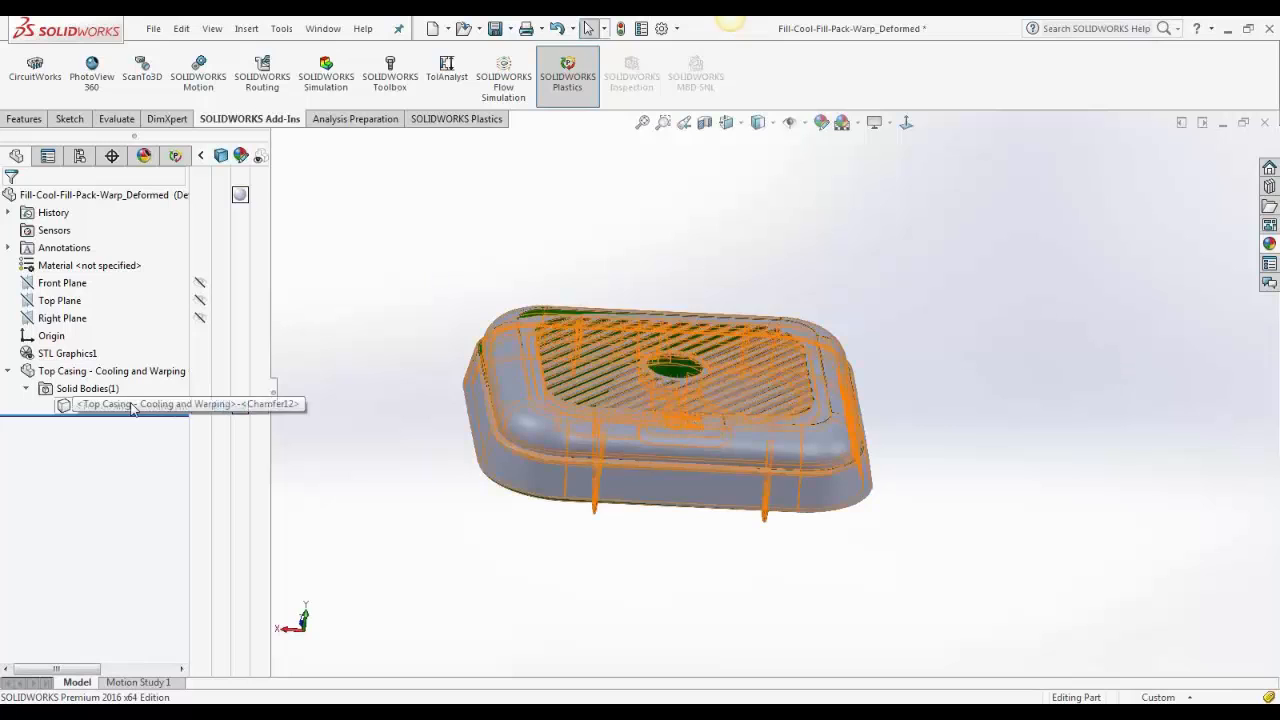
click(77, 355)
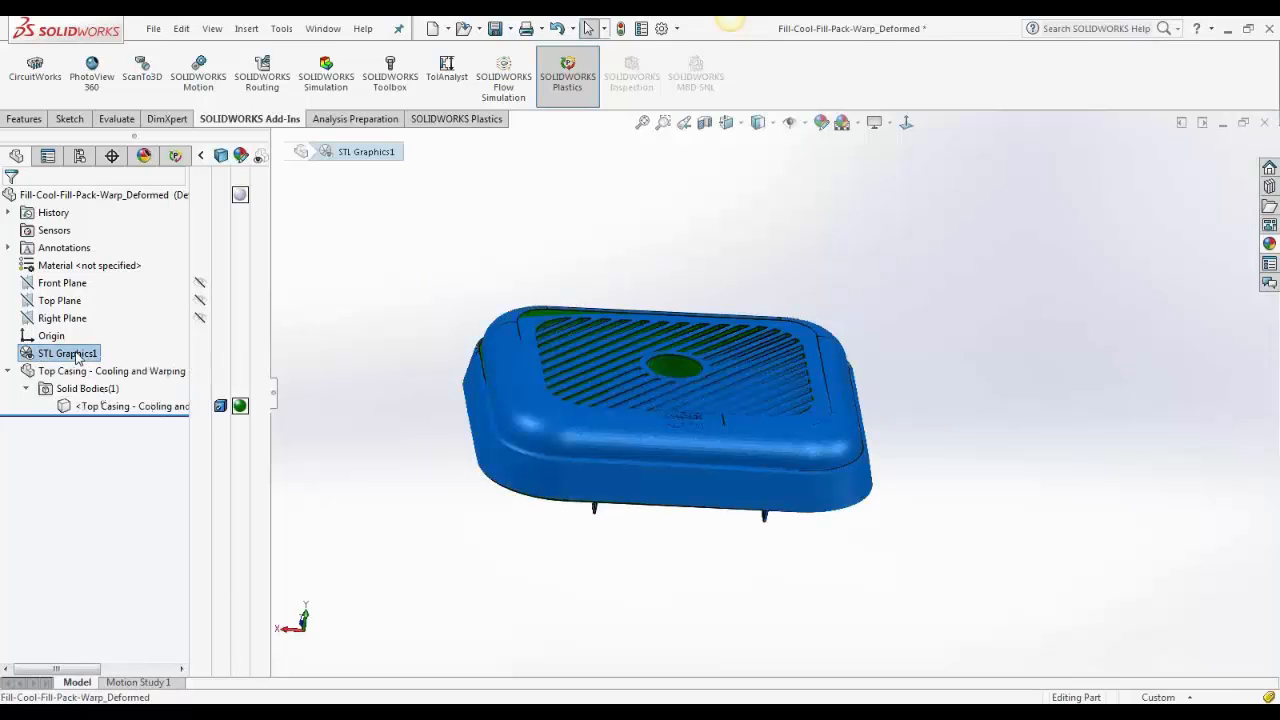
click(425, 330)
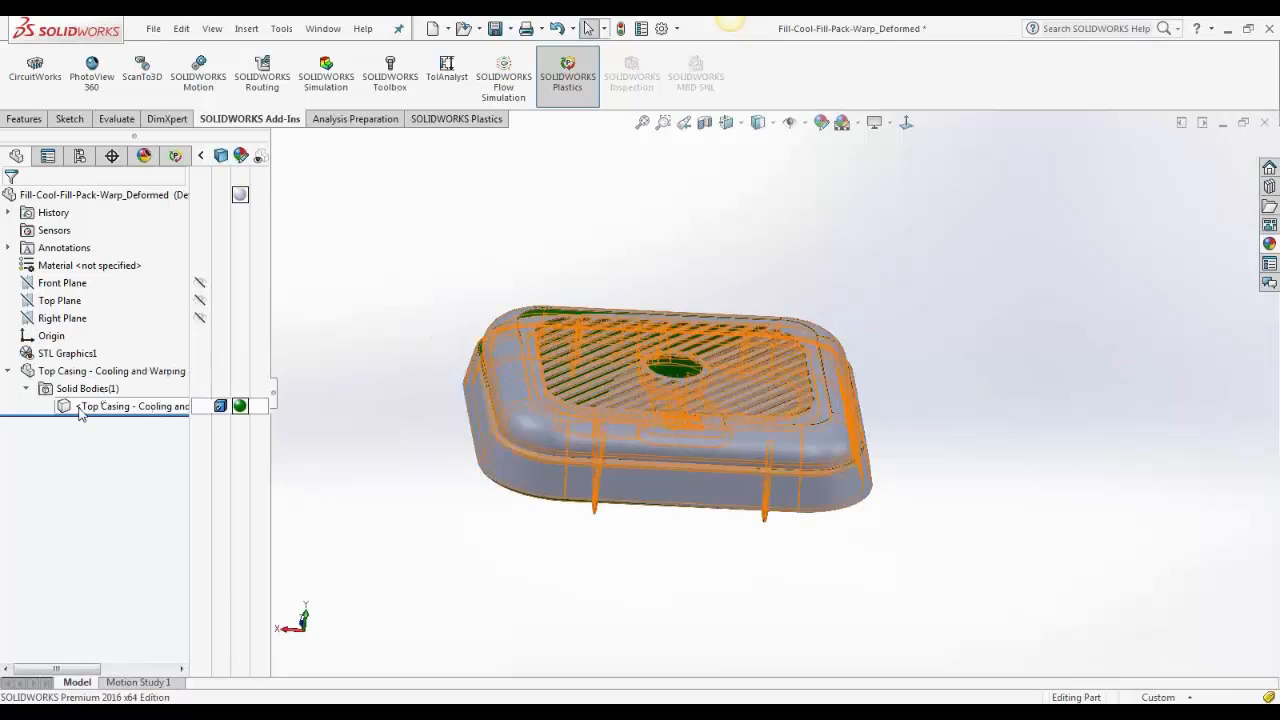
click(87, 408)
click(353, 446)
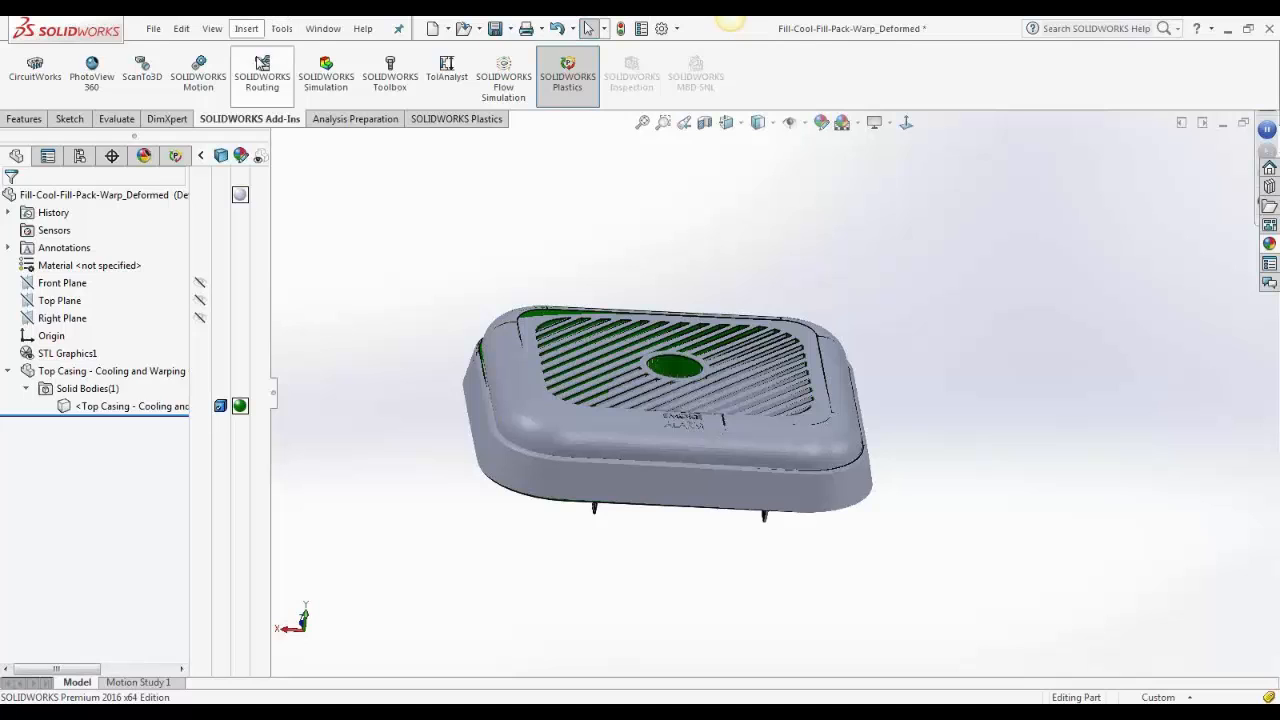
Scale the inserted Top Casing body uniformly about its centroid by a factor of 1.01
click(30, 120)
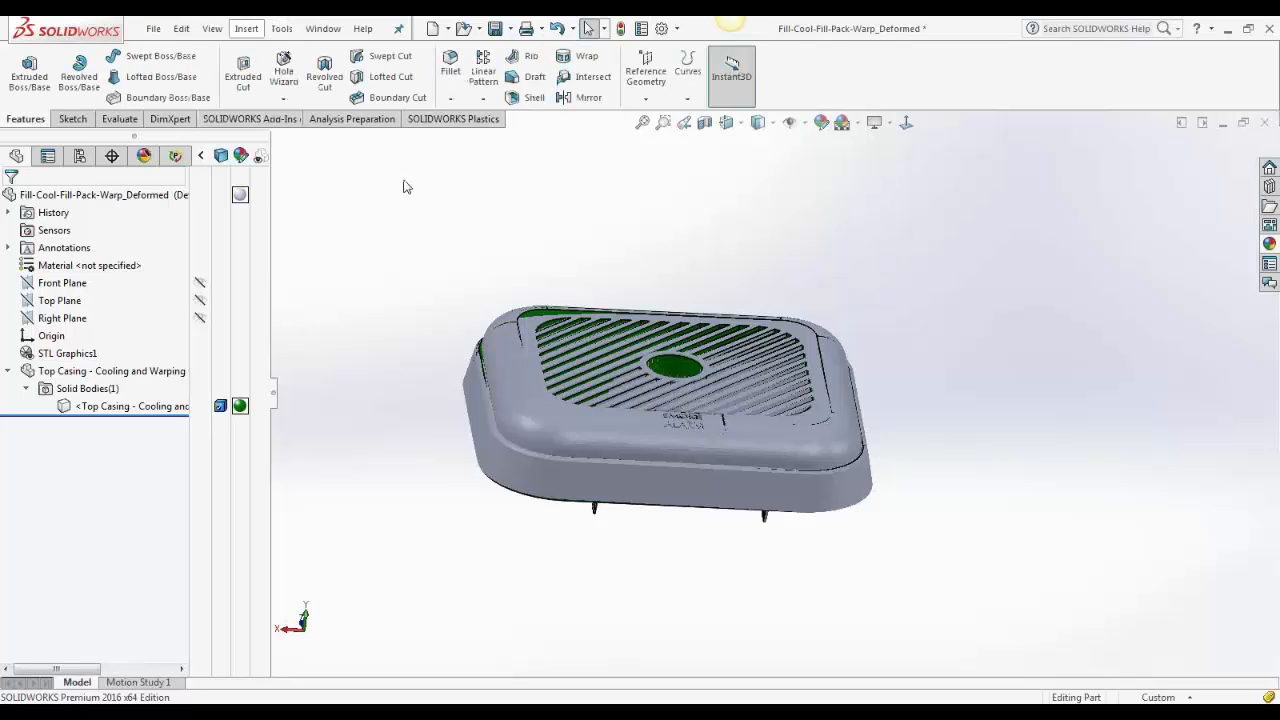
click(246, 28)
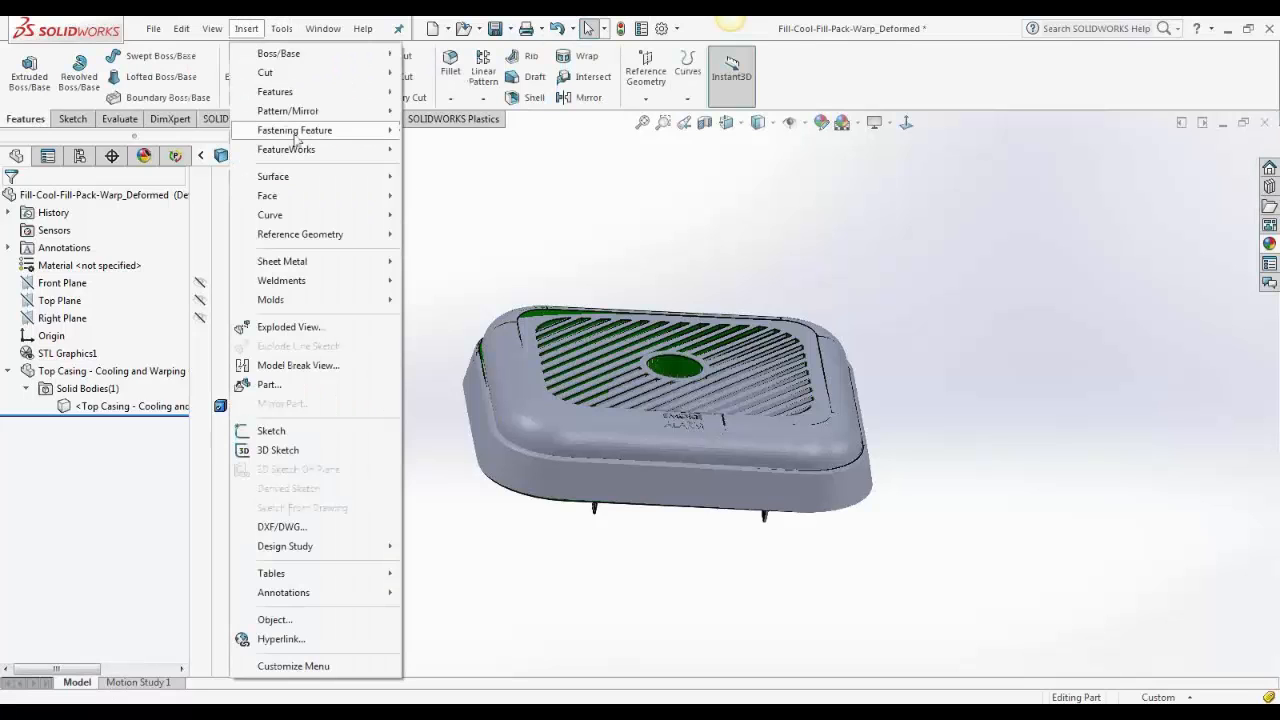
mouse_move(300, 91)
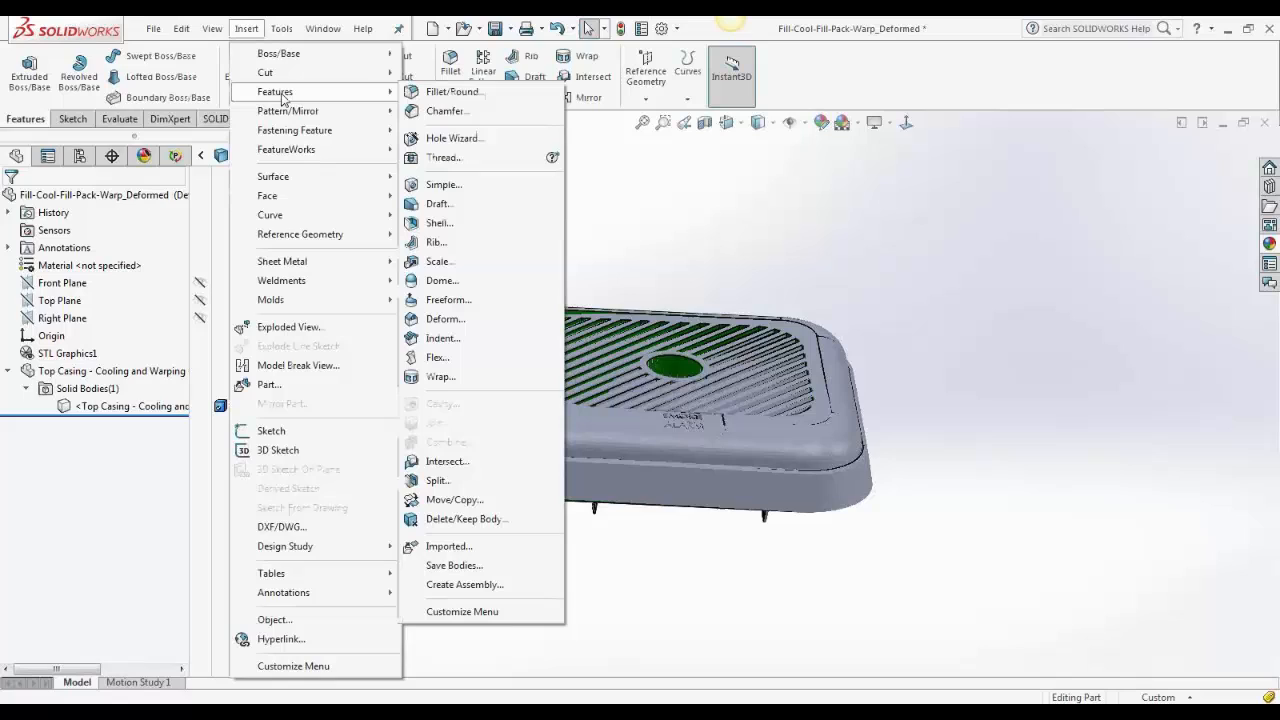
click(440, 261)
click(511, 364)
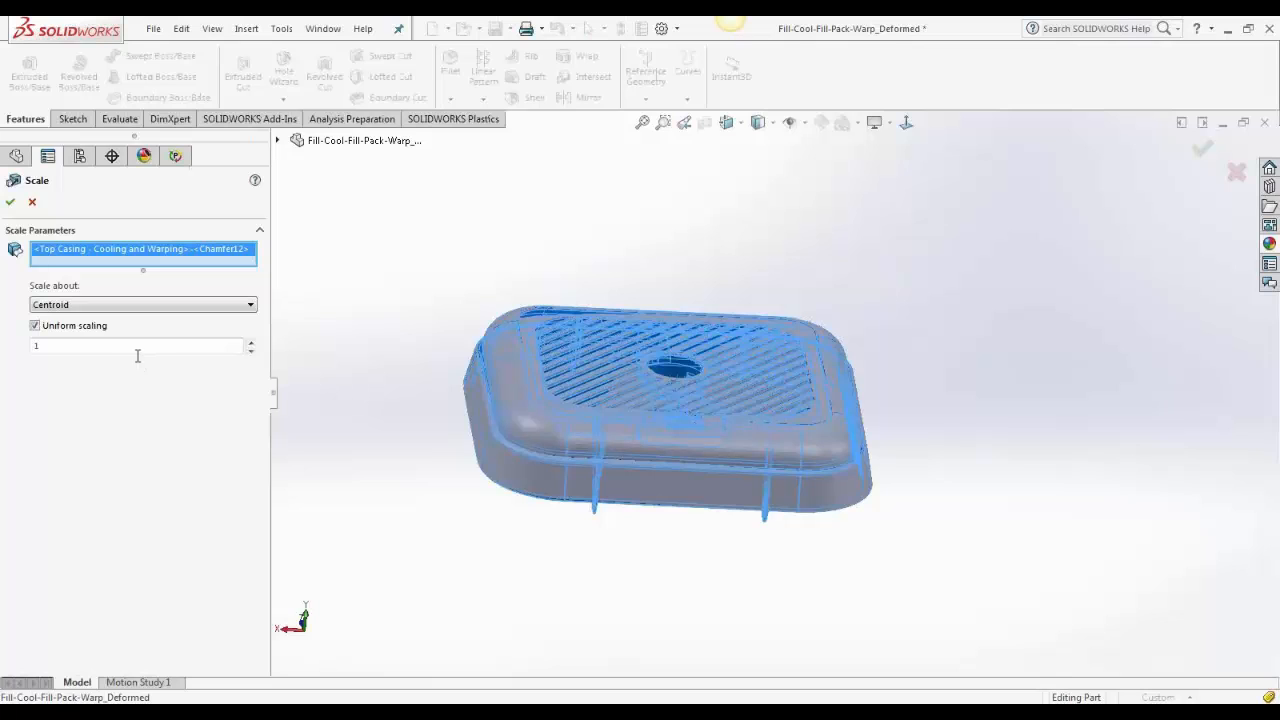
click(170, 346)
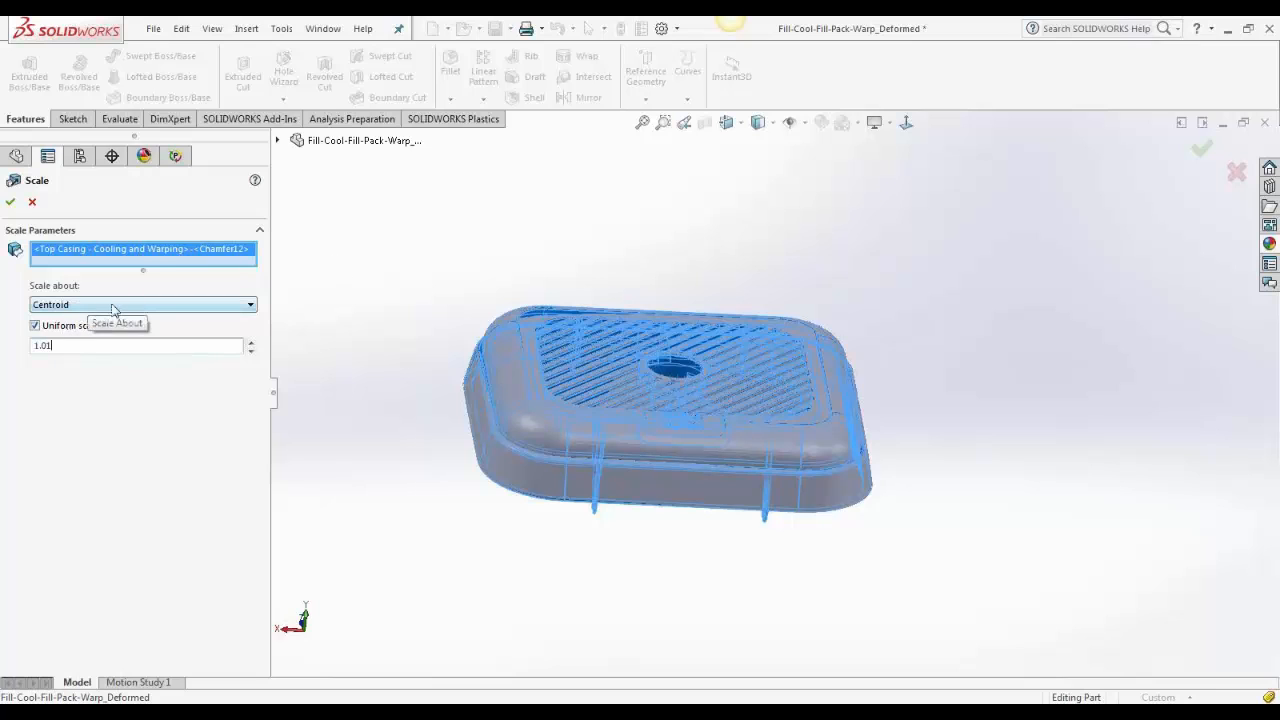
click(10, 202)
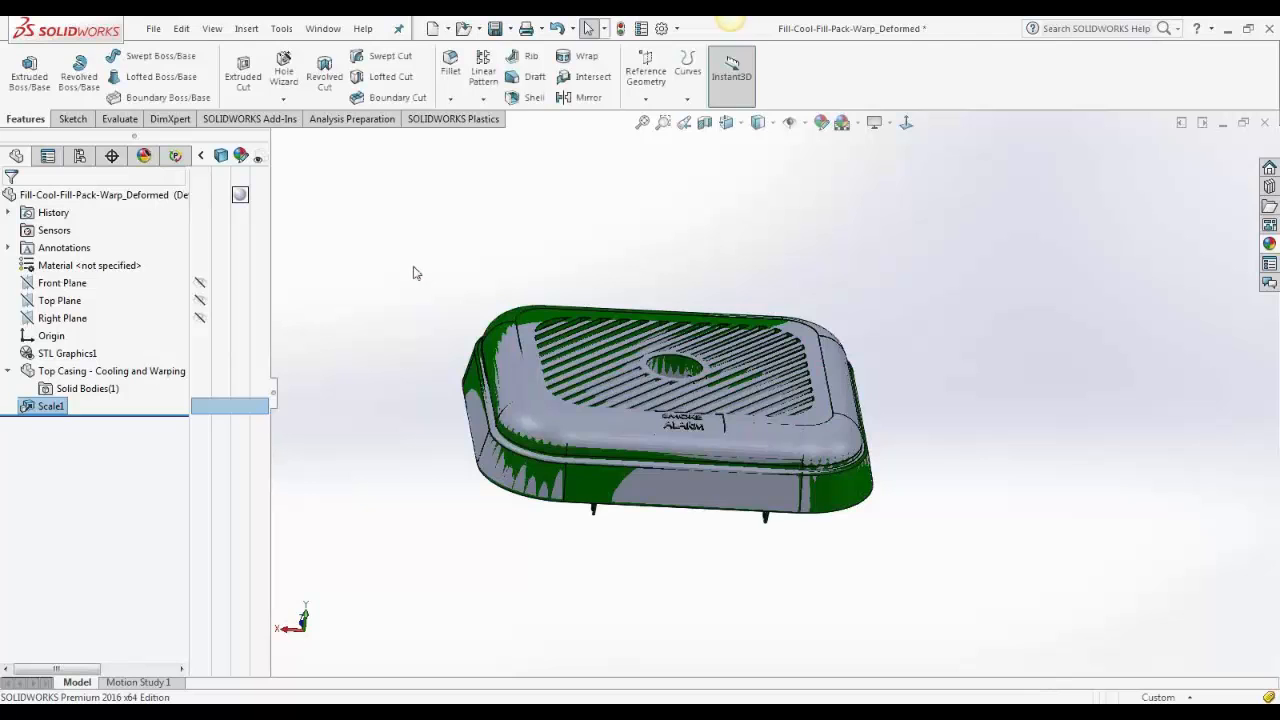
Switch to the Back view and examine how the scaled green body overlaps the STL graphics near the side wall
middle_drag(414, 271, 395, 295)
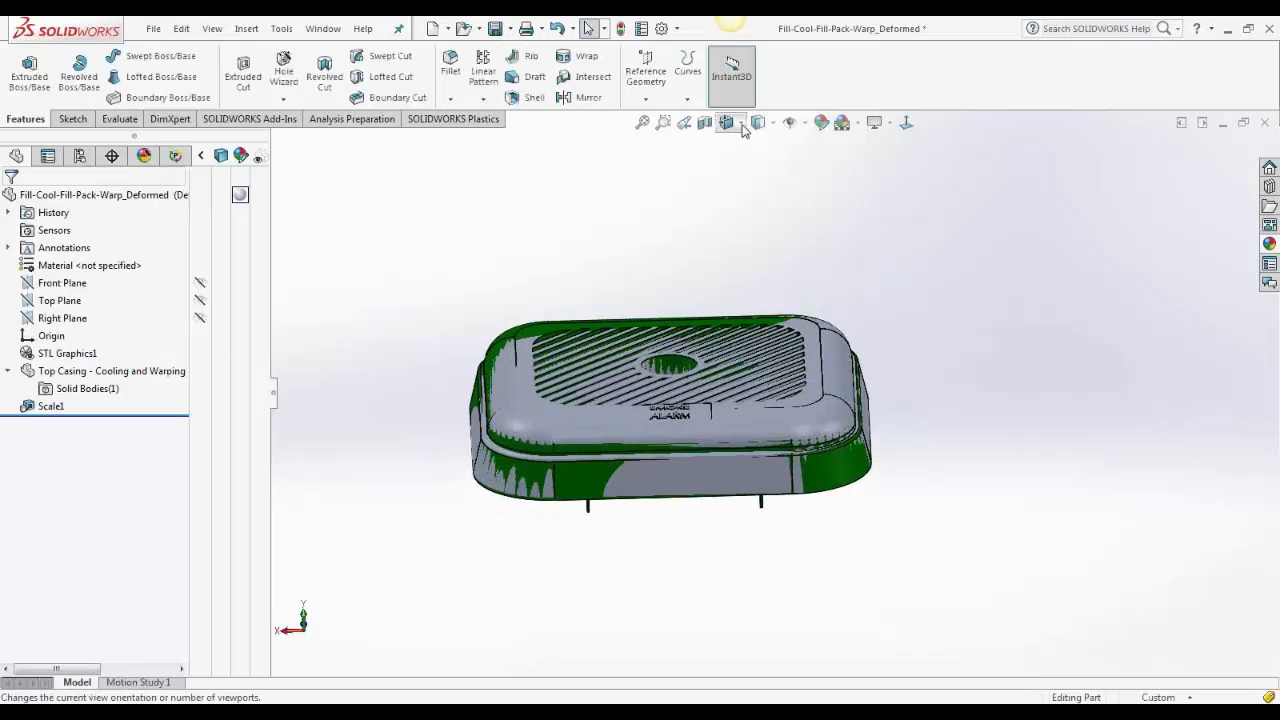
click(741, 125)
click(756, 486)
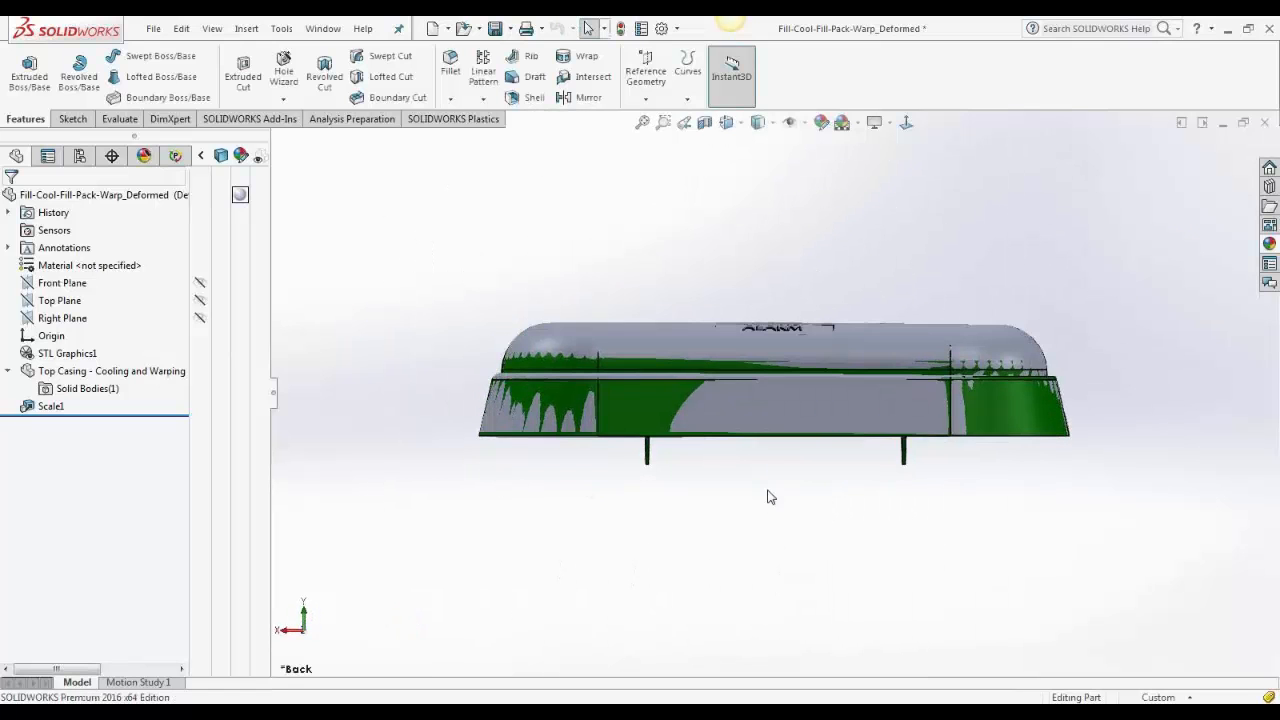
scroll(530, 430, down, 3)
scroll(557, 349, down, 3)
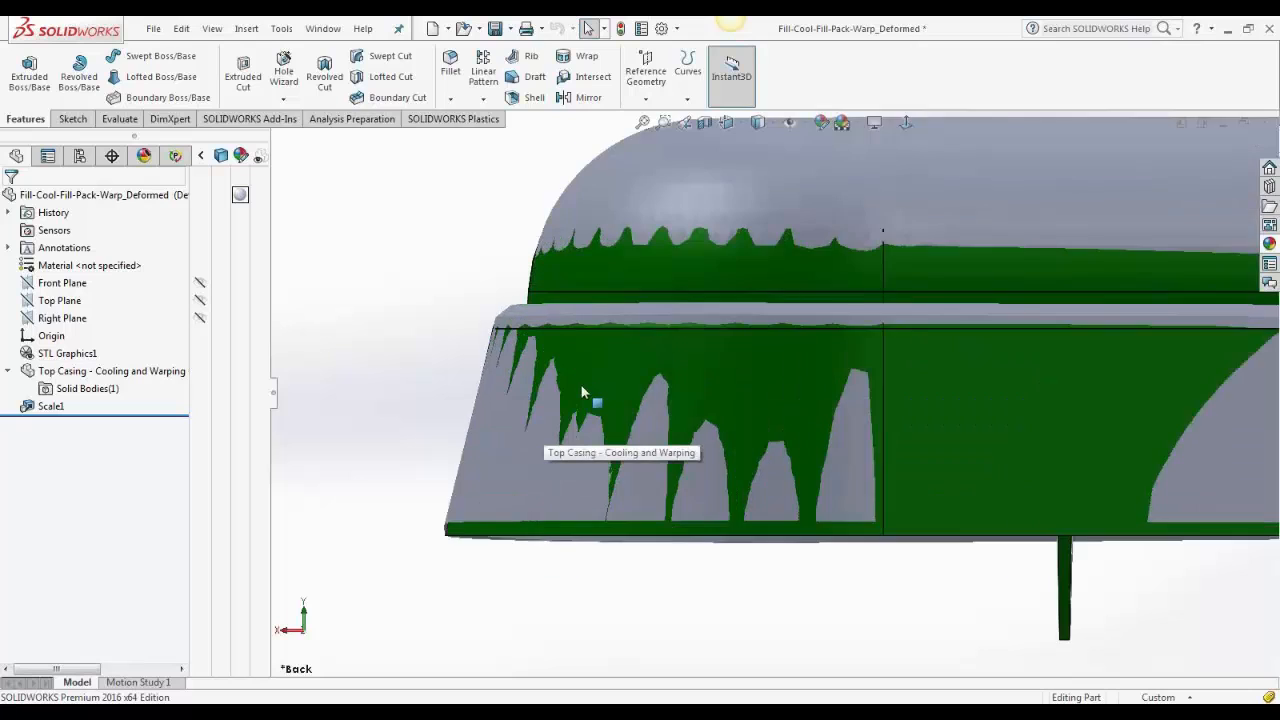
scroll(545, 430, up, 5)
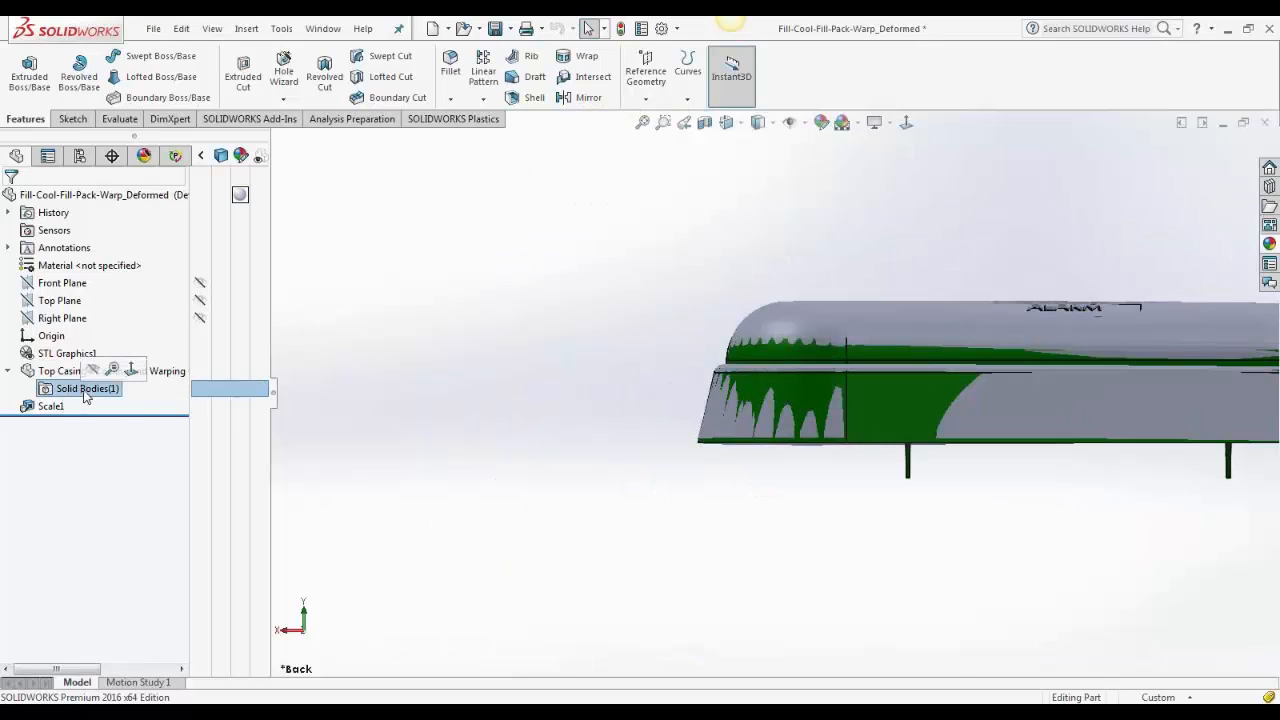
Make the inserted Top Casing transparent to inspect the STL graphics alone, and turn the transparency off again
click(210, 372)
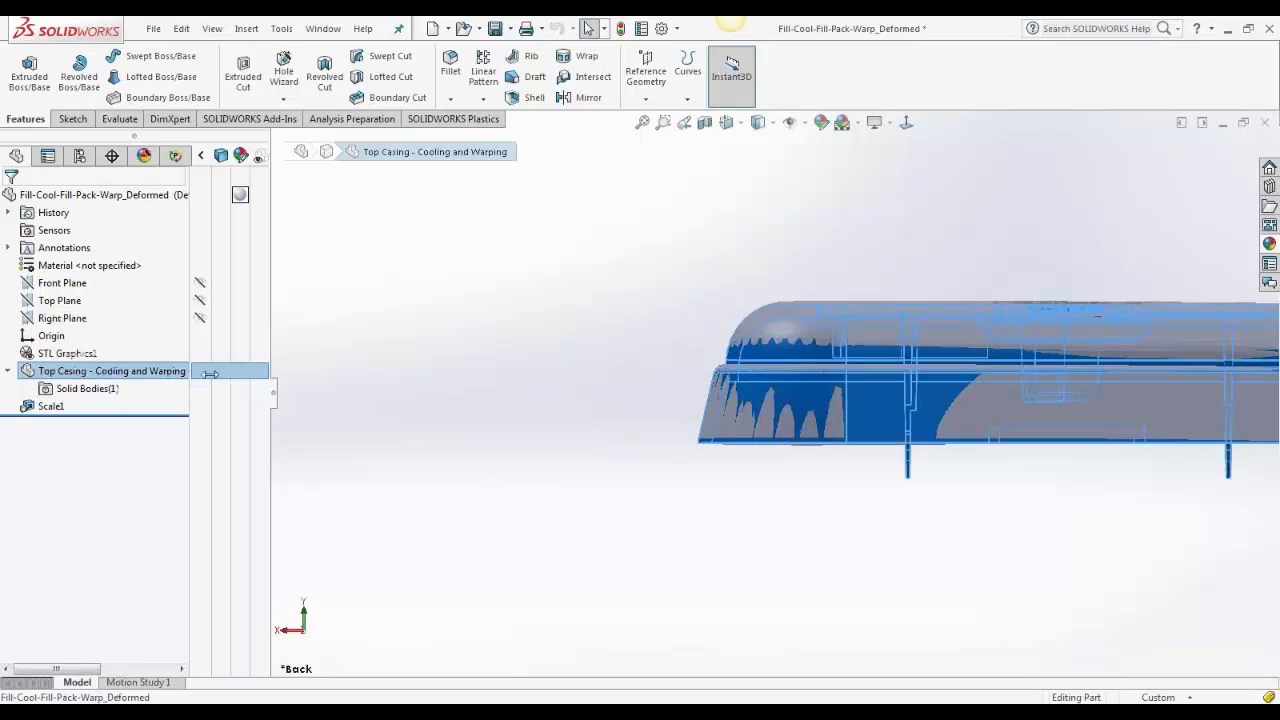
click(262, 375)
scroll(745, 392, up, 3)
scroll(950, 359, down, 3)
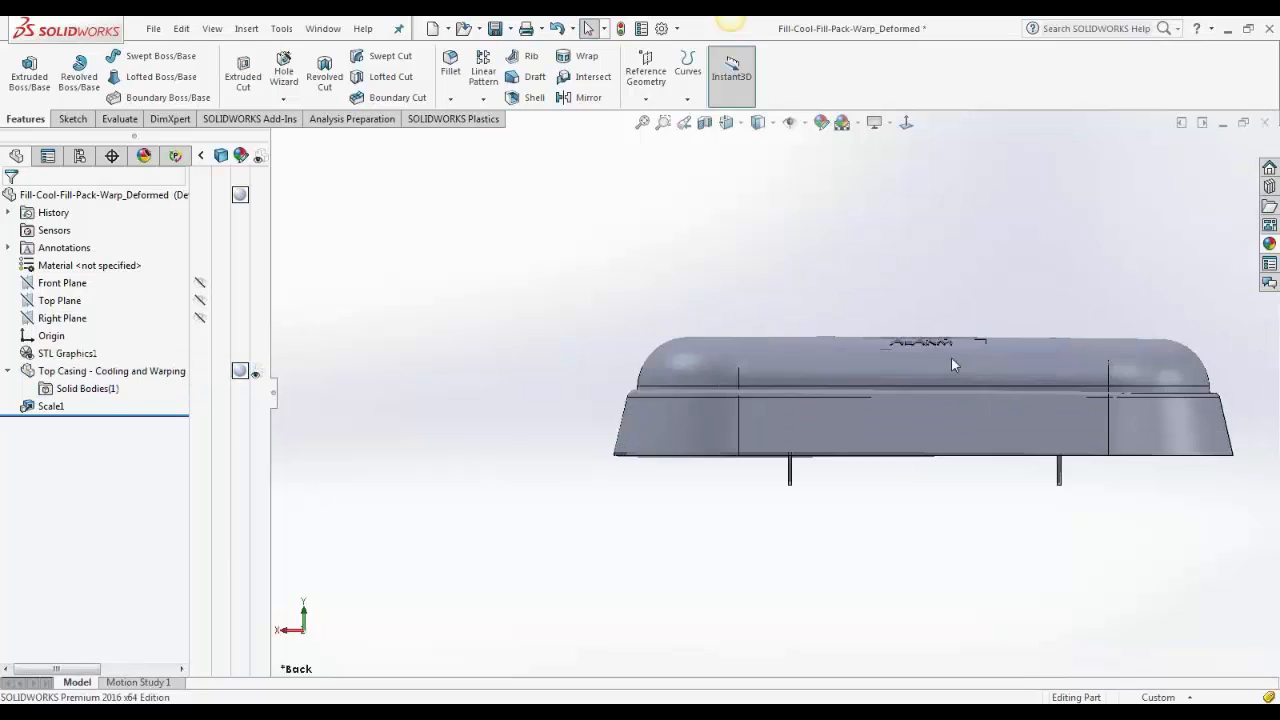
middle_drag(858, 355, 854, 432)
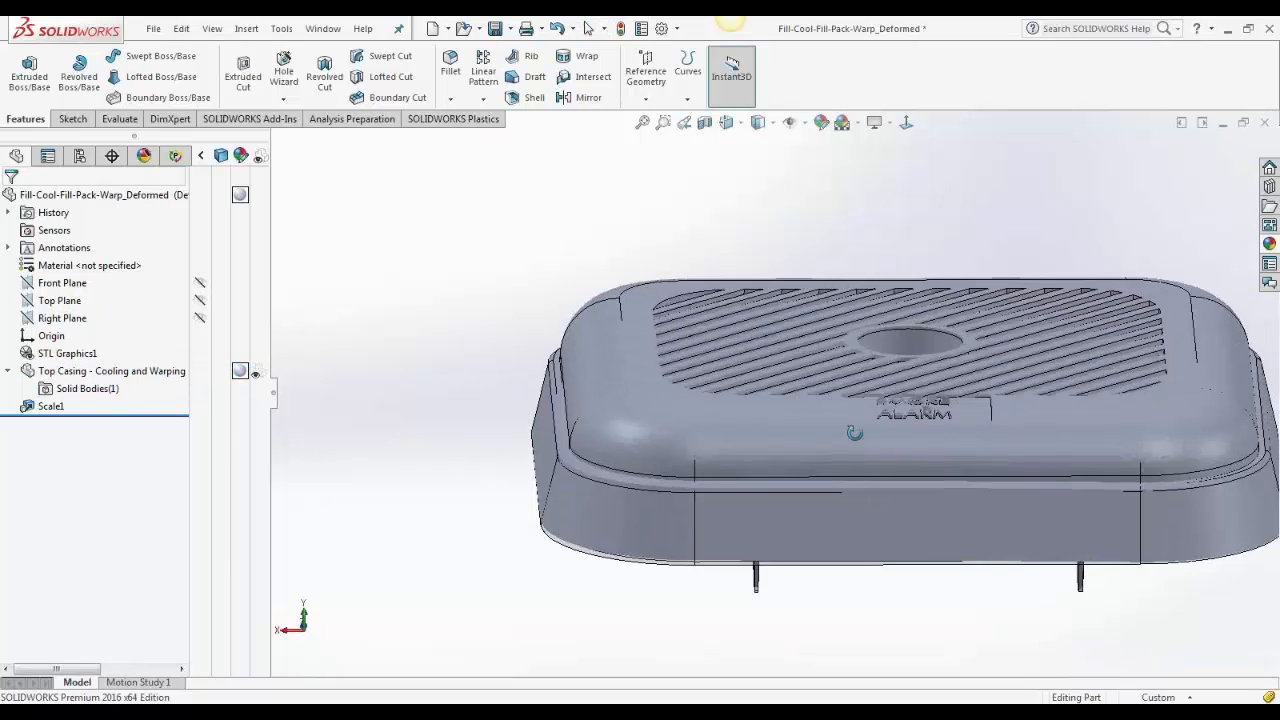
click(256, 374)
click(412, 388)
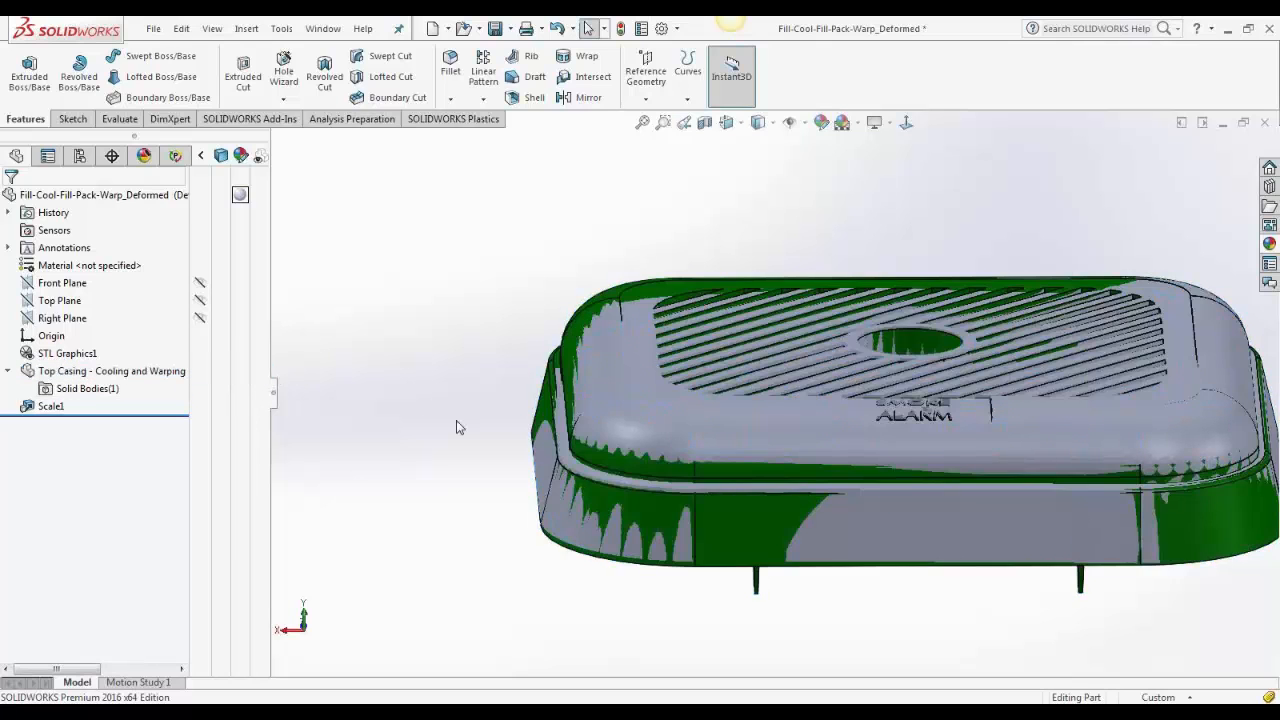
Return to the Back view and examine both ends of the casing for differences between the scaled body and the STL shape
middle_drag(456, 423, 454, 387)
middle_drag(930, 455, 942, 409)
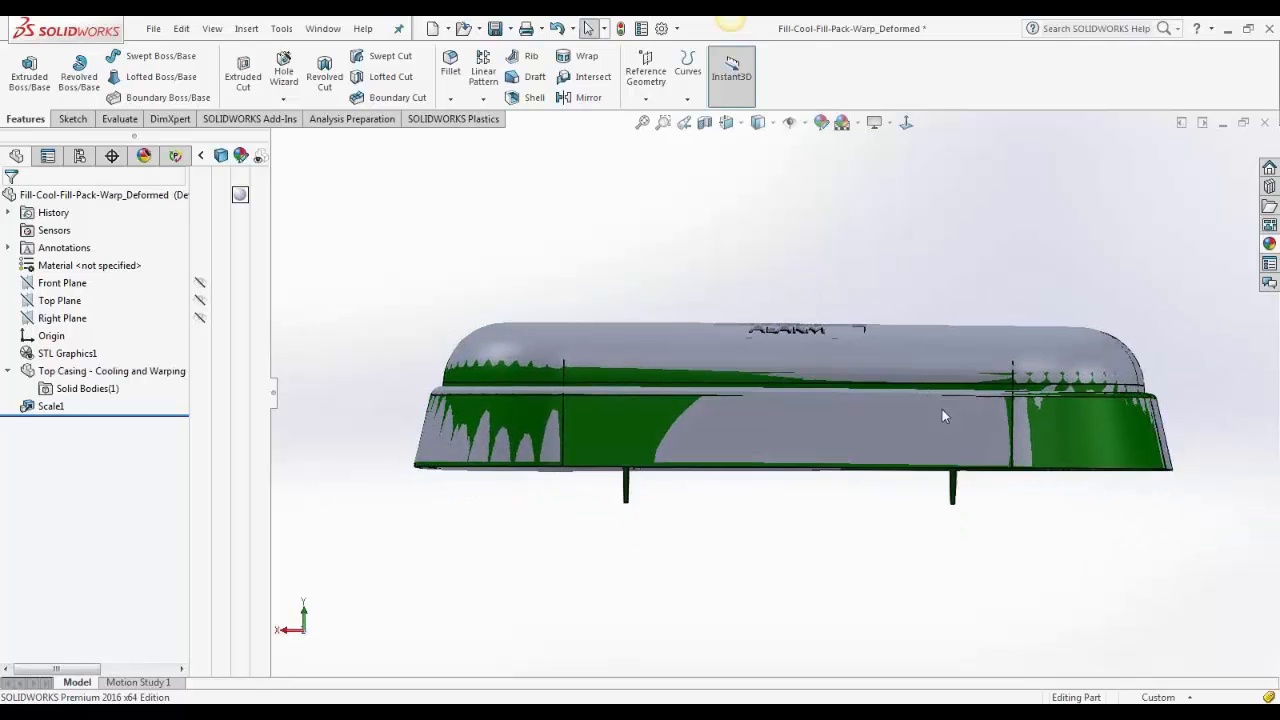
click(727, 122)
click(674, 375)
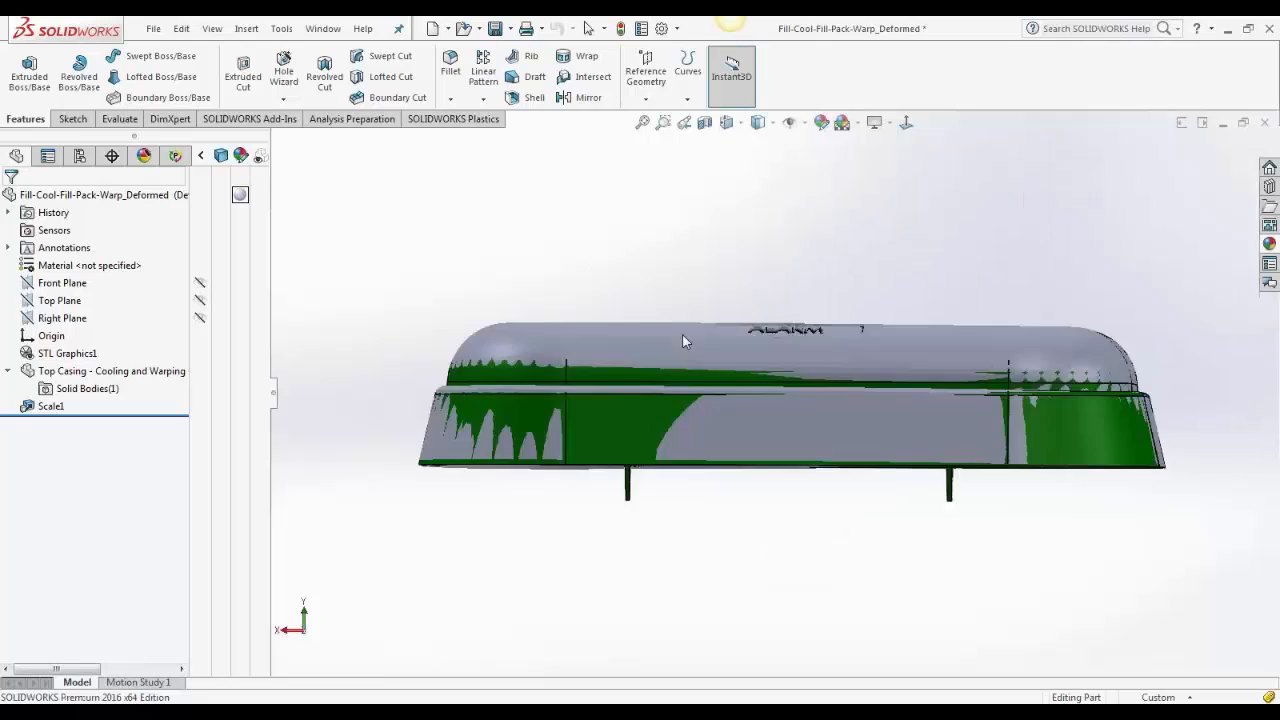
scroll(571, 378, down, 5)
scroll(490, 280, down, 4)
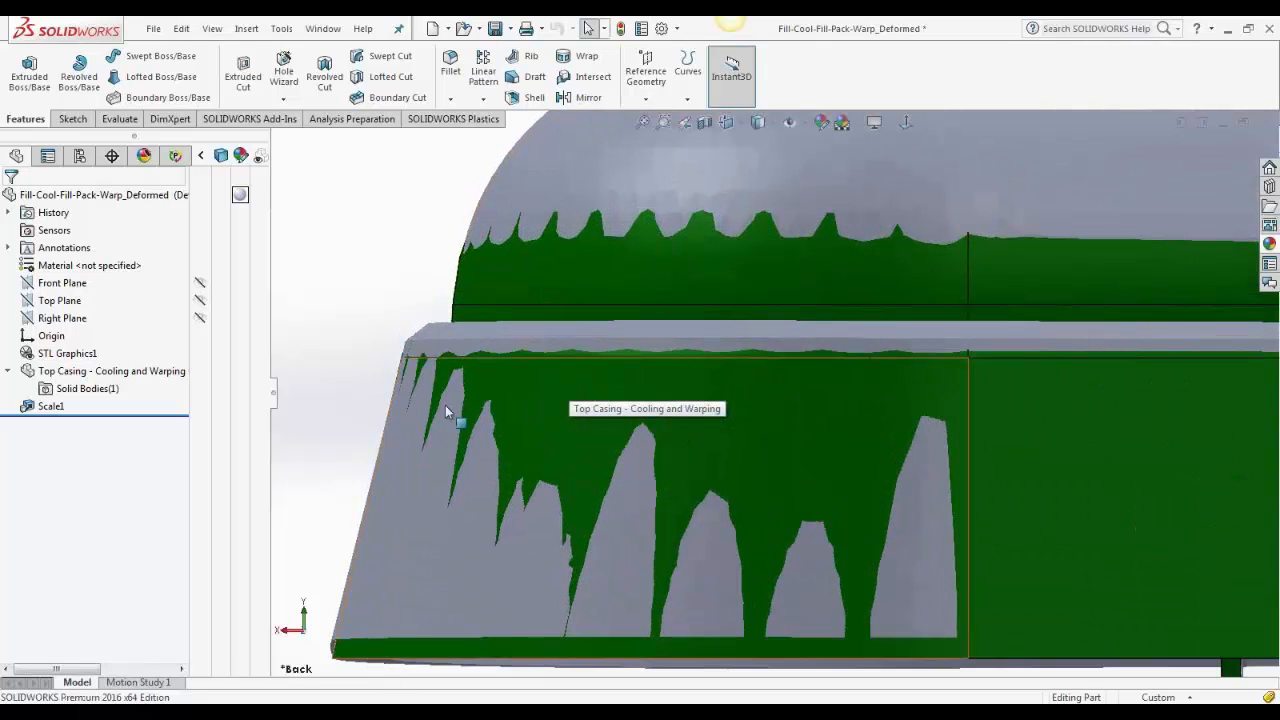
scroll(445, 405, up, 6)
scroll(910, 390, down, 2)
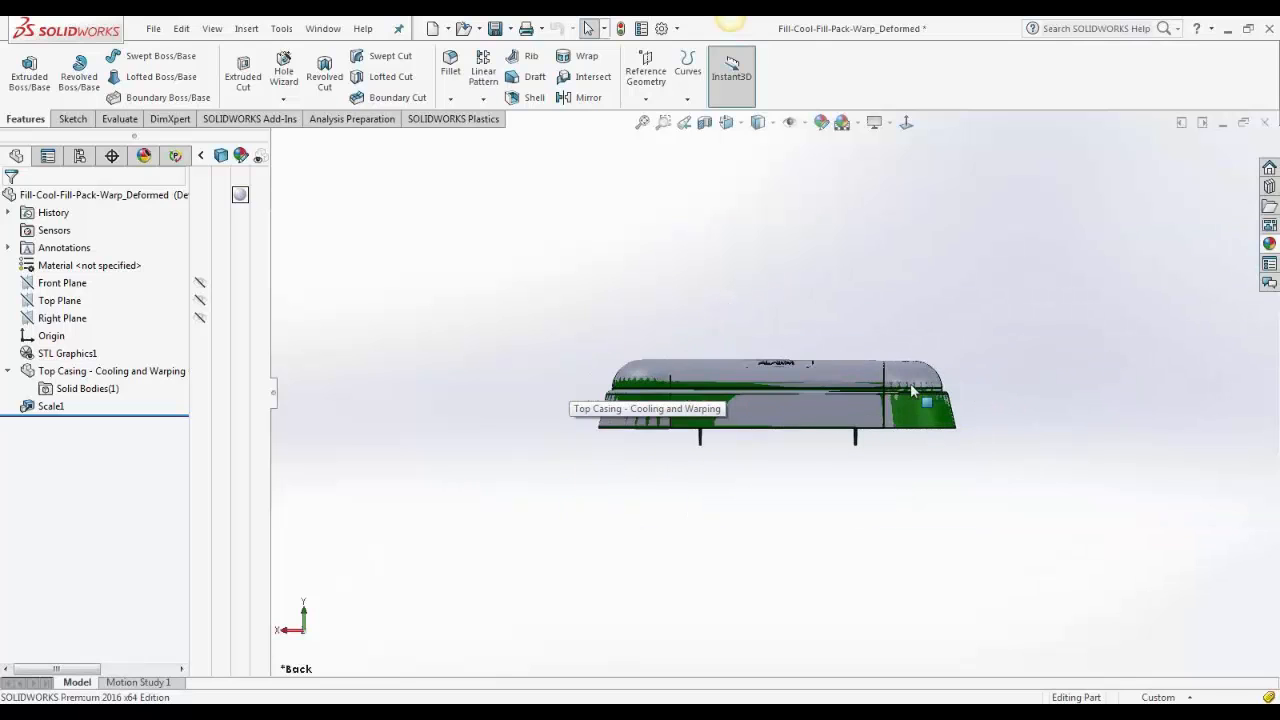
scroll(908, 390, down, 4)
scroll(908, 420, up, 5)
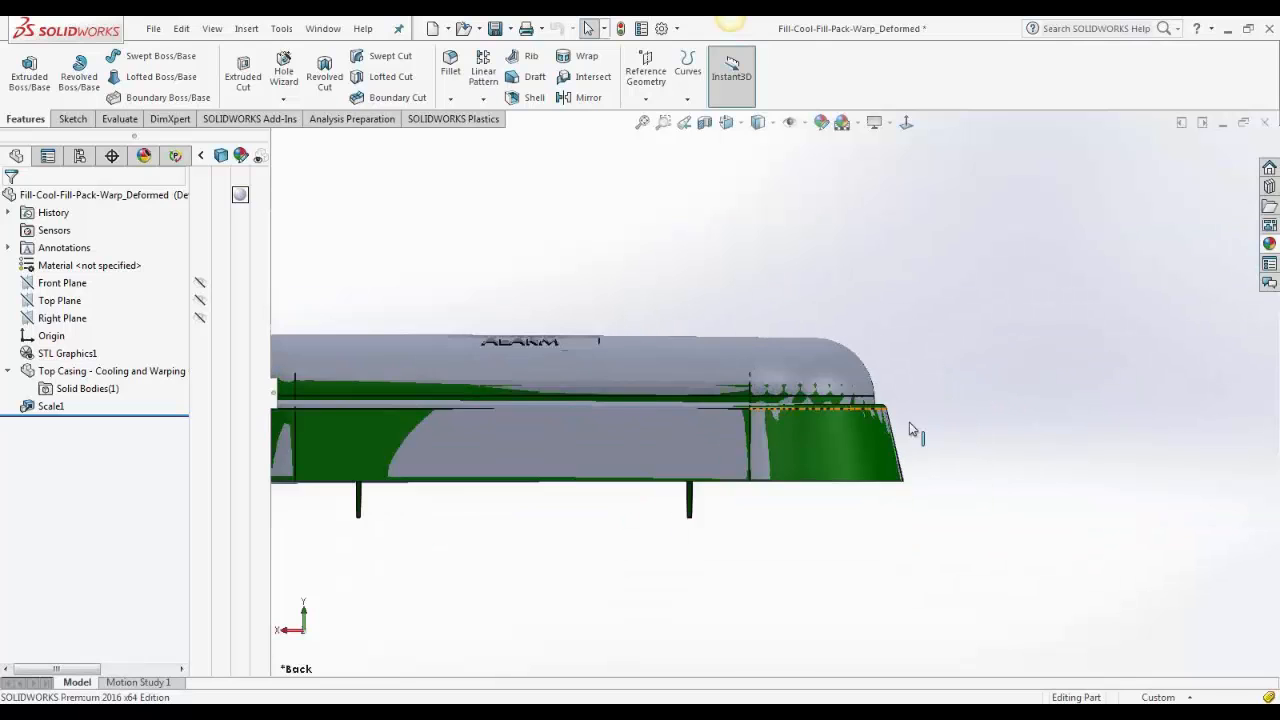
scroll(566, 376, down, 3)
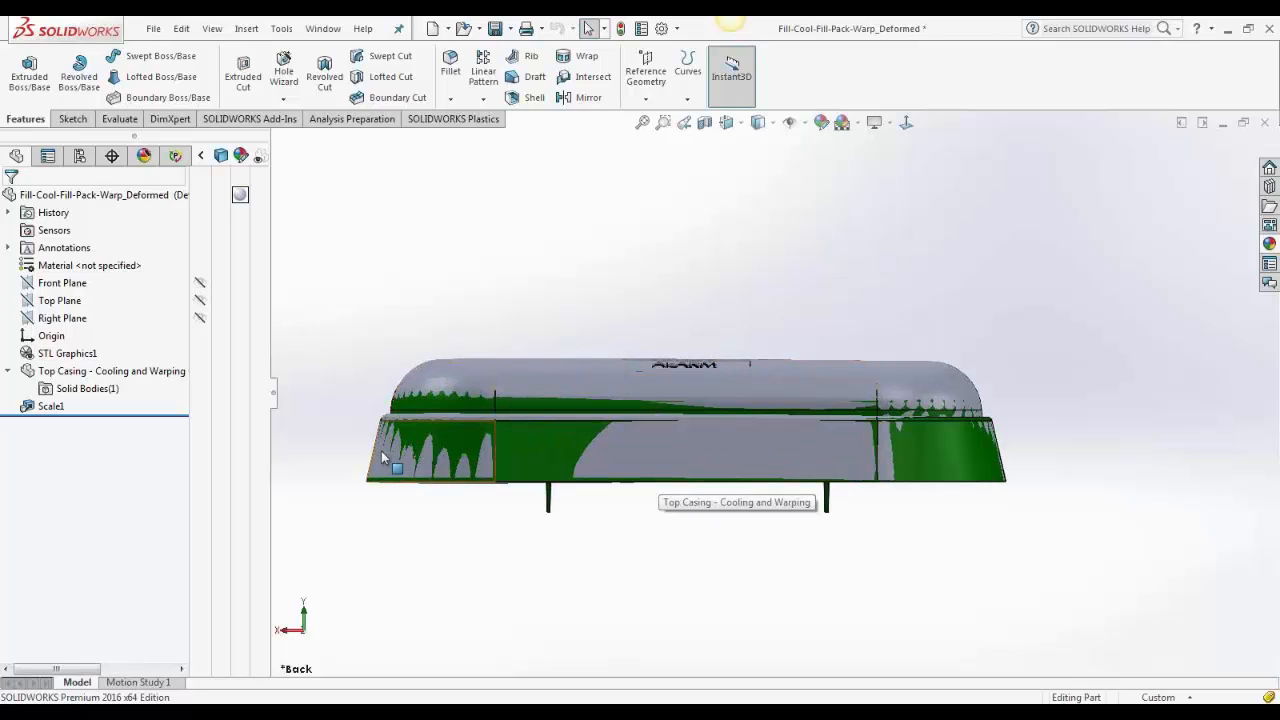
Edit the existing scale feature to enlarge the Top Casing body slightly more about its centroid and inspect the overlap with the STL
right_click(48, 408)
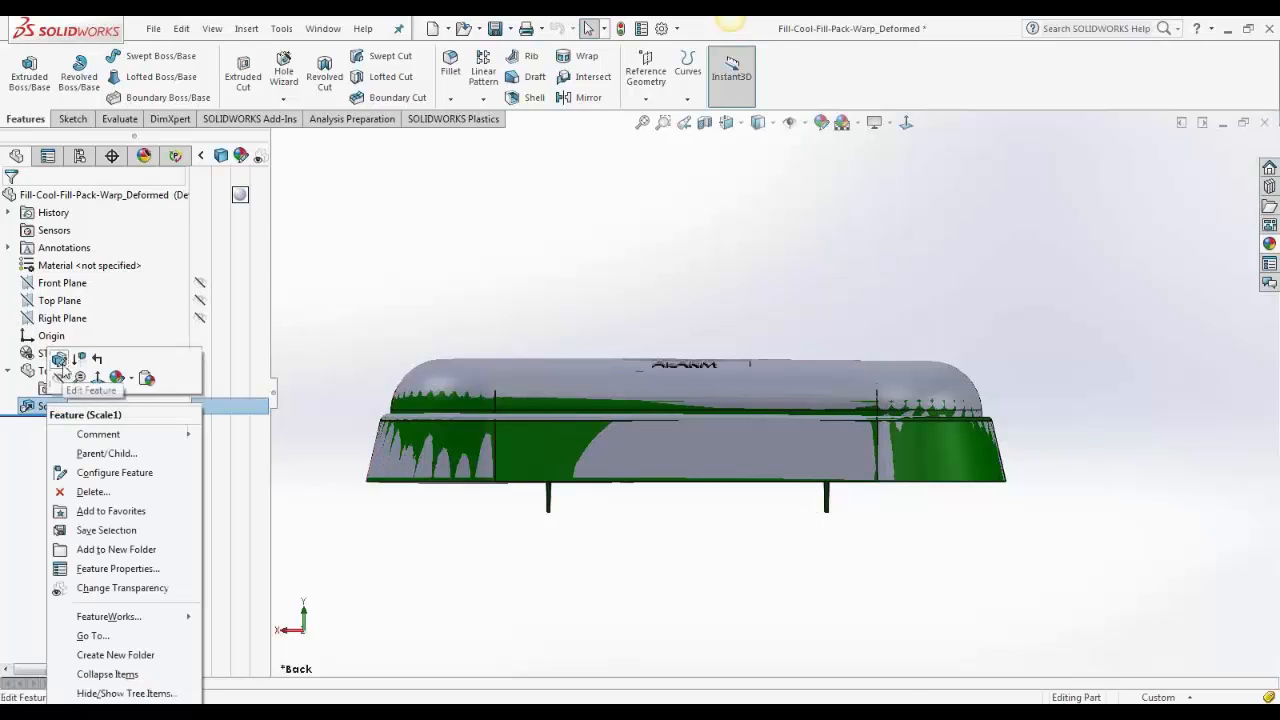
click(57, 357)
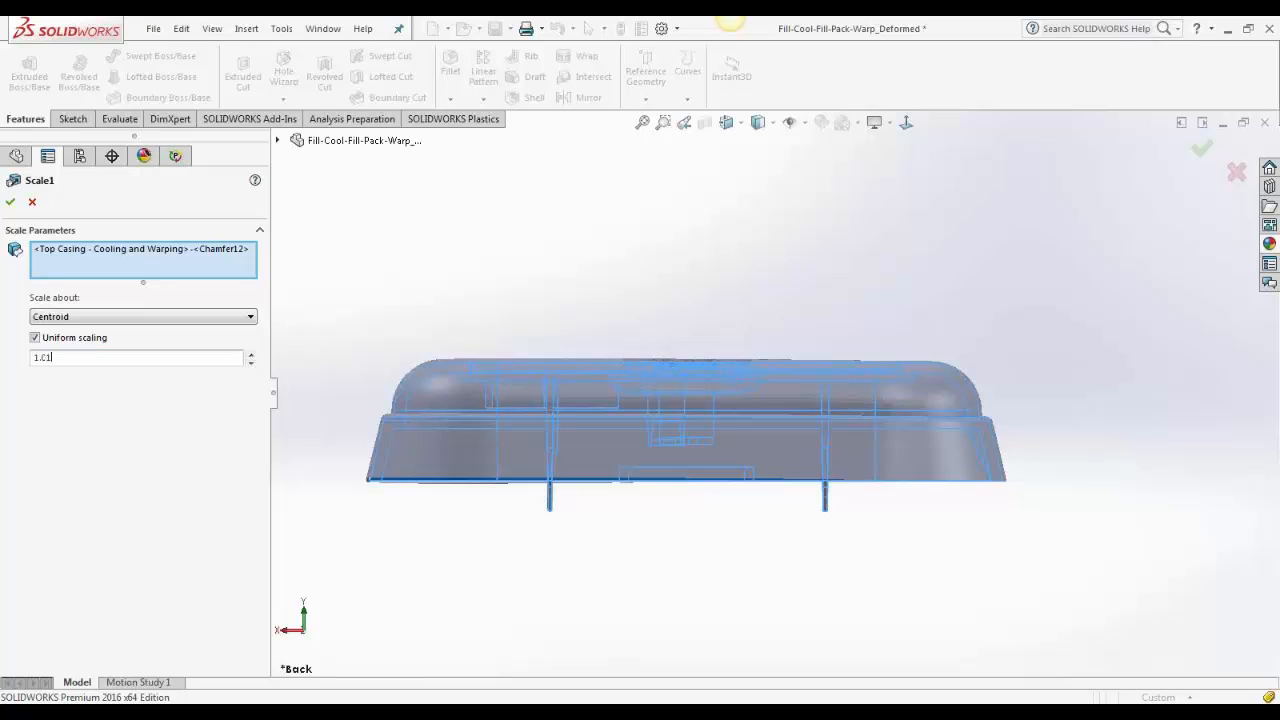
click(10, 201)
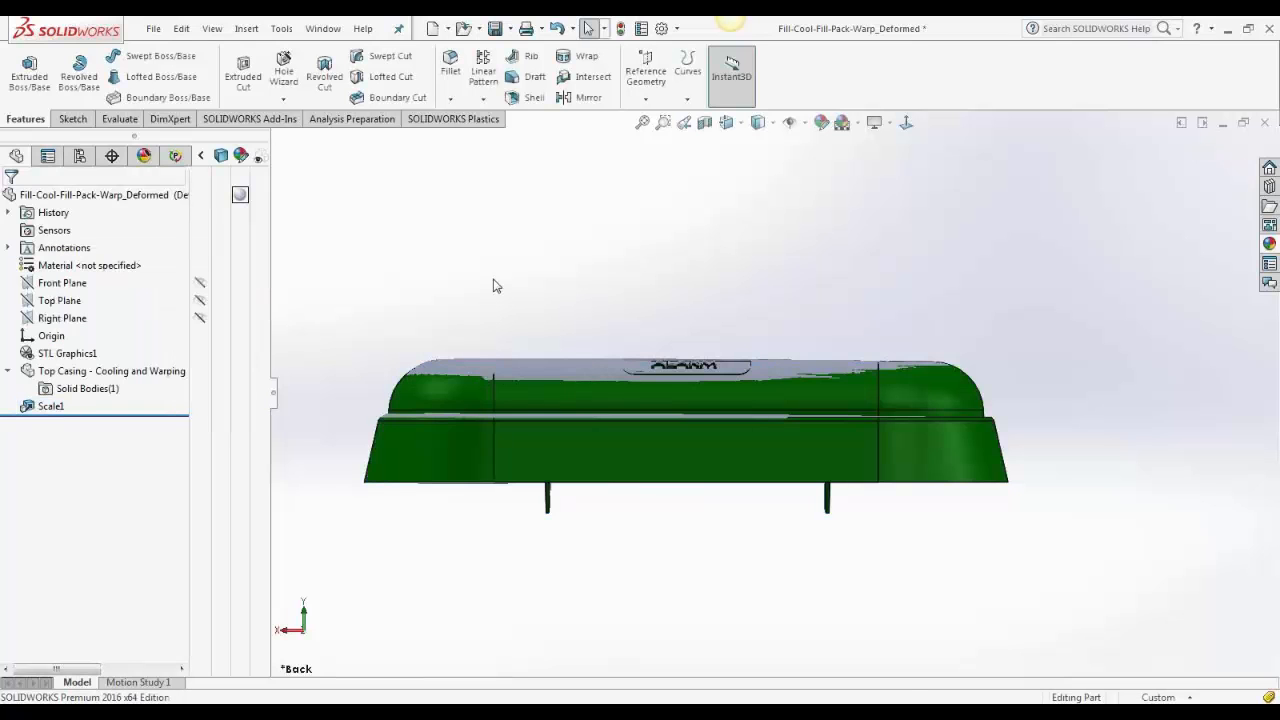
middle_drag(491, 283, 480, 402)
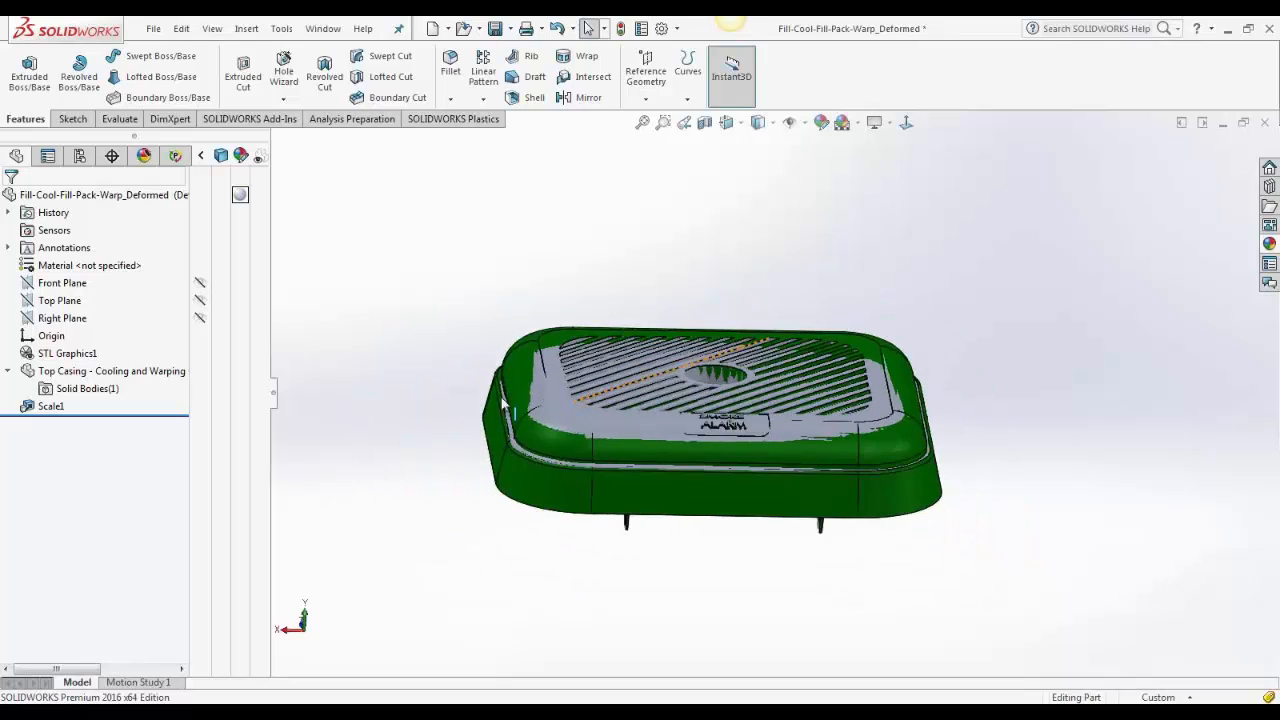
click(68, 371)
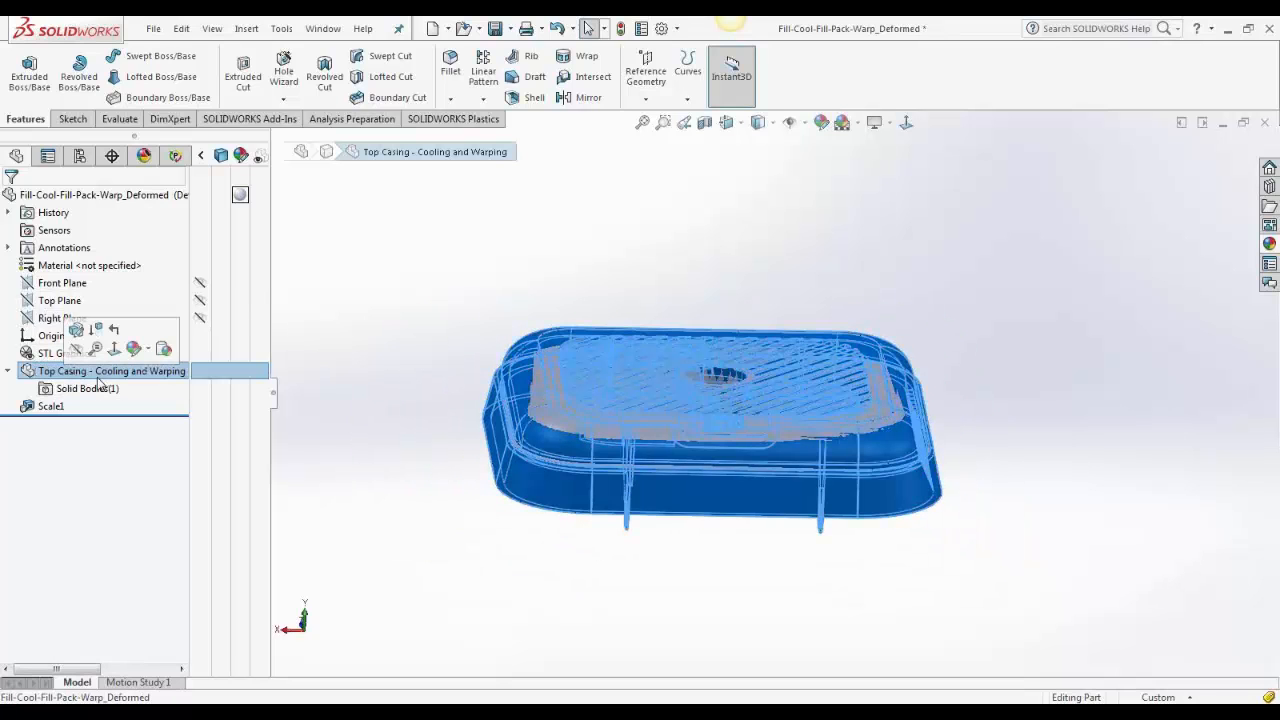
click(403, 409)
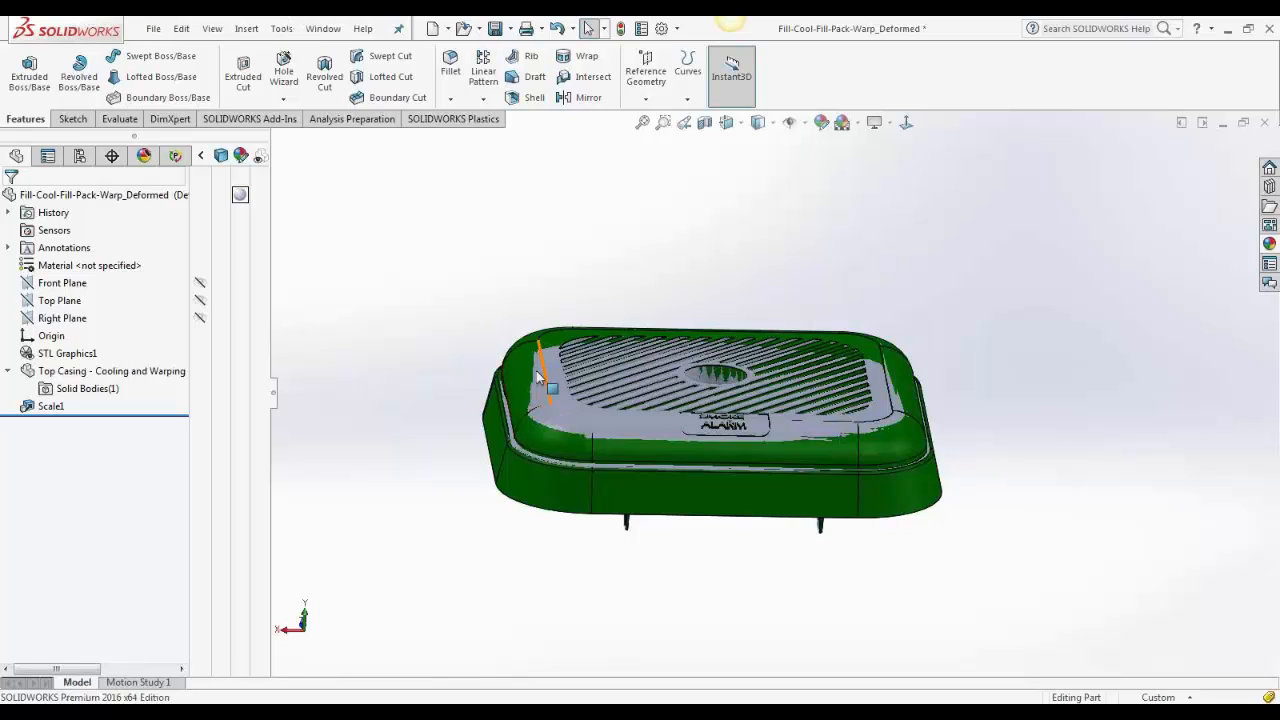
Start a Flex feature in Bending mode with hard edges on the Top Casing body
click(272, 34)
mouse_move(245, 30)
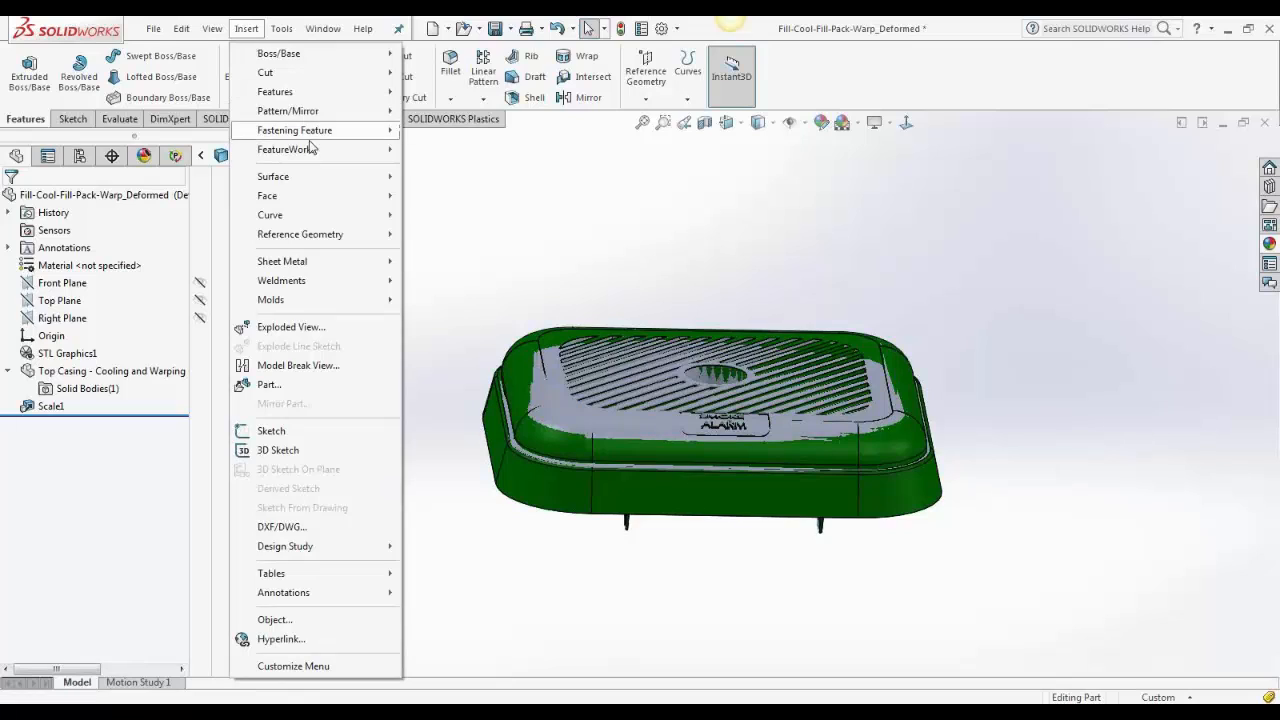
mouse_move(316, 180)
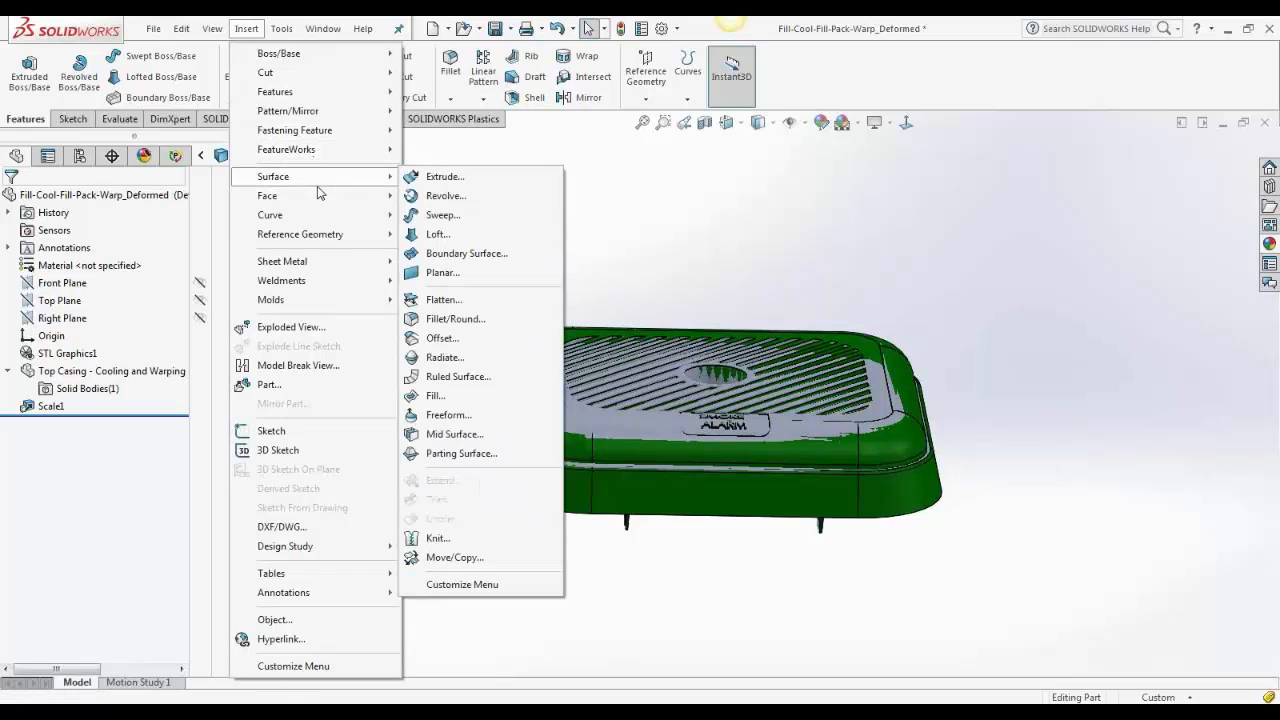
mouse_move(295, 103)
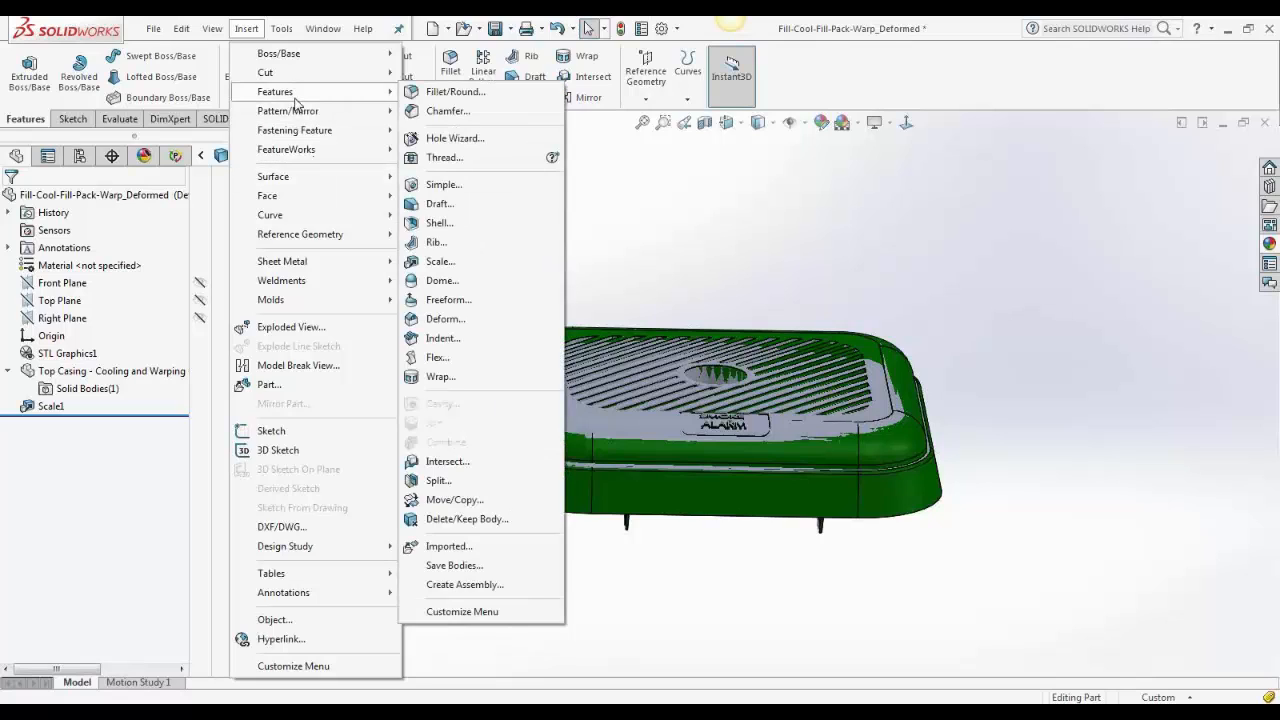
click(437, 359)
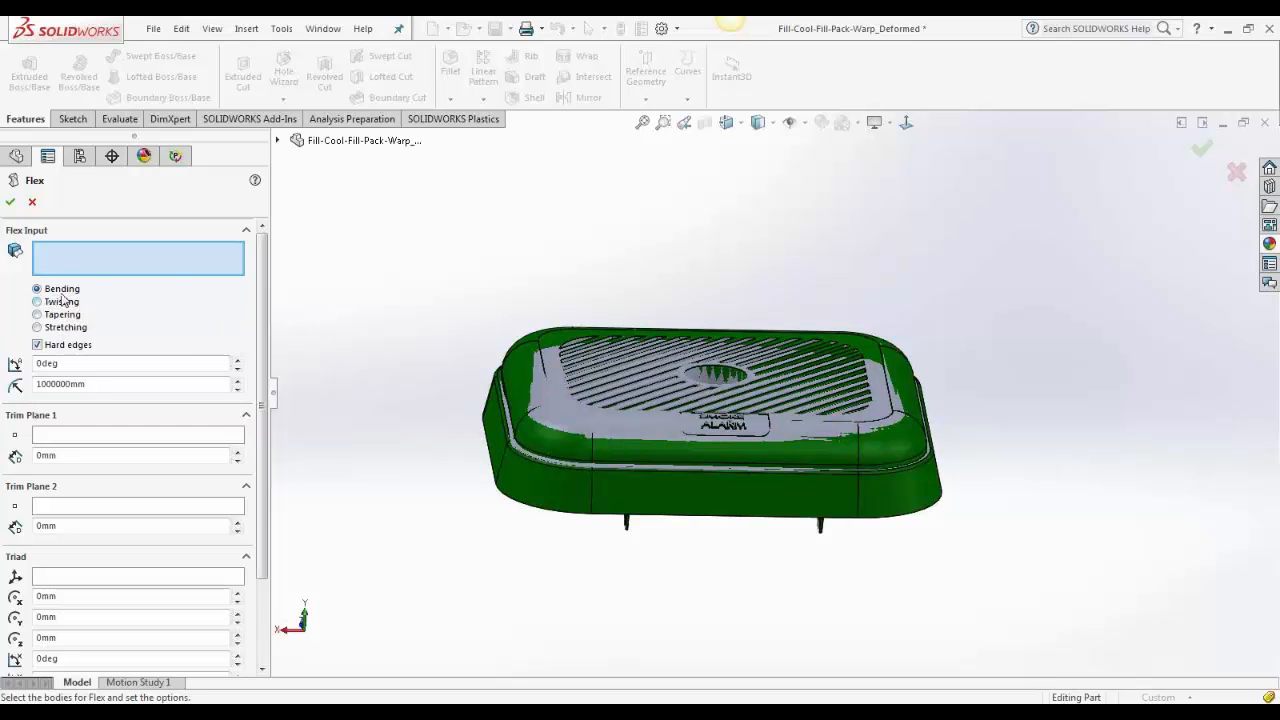
click(640, 451)
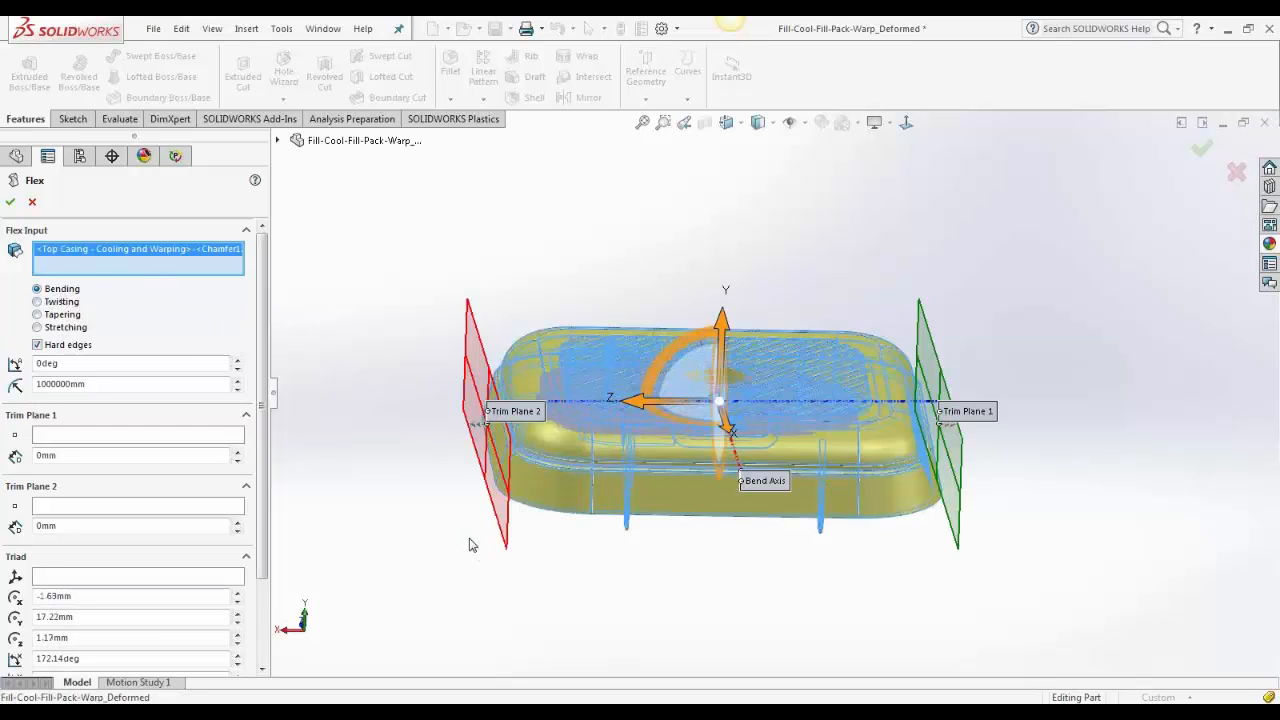
middle_drag(791, 591, 780, 634)
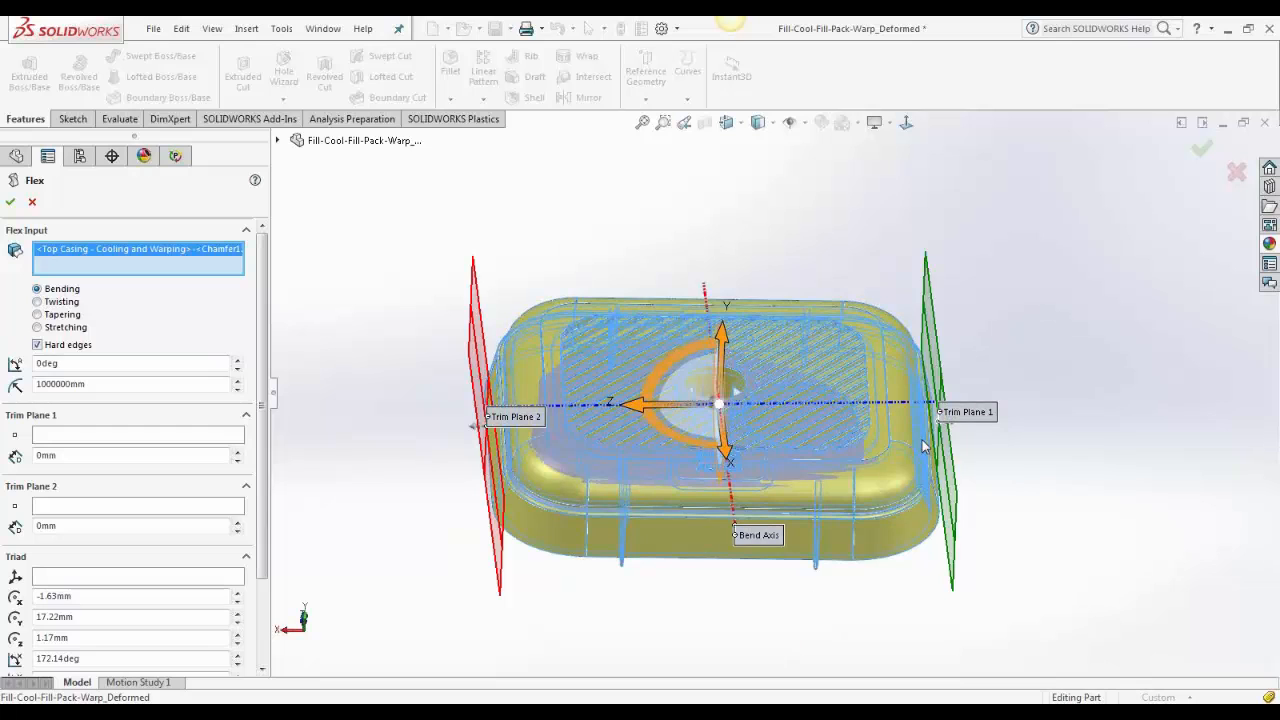
Move both flex trim planes outward past the casing ends, trim plane 2 by about 36 mm and trim plane 1 by about 30 mm
drag(477, 429, 370, 429)
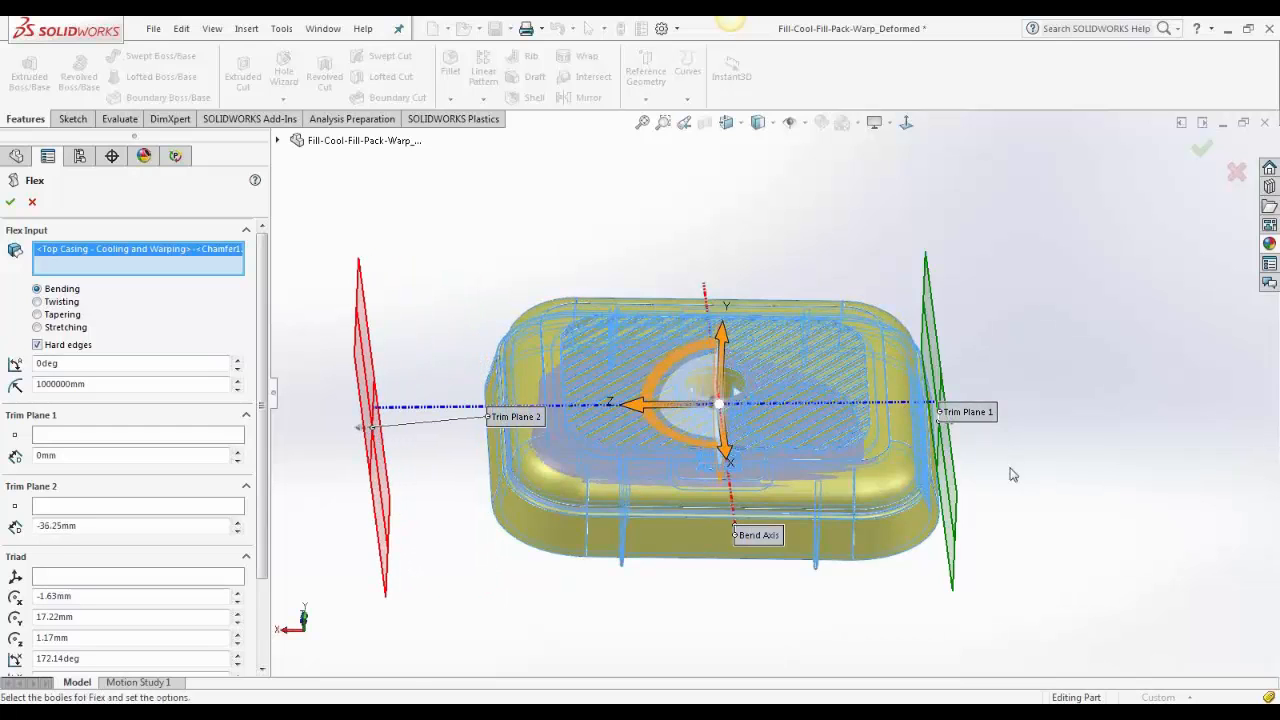
middle_drag(1008, 477, 980, 491)
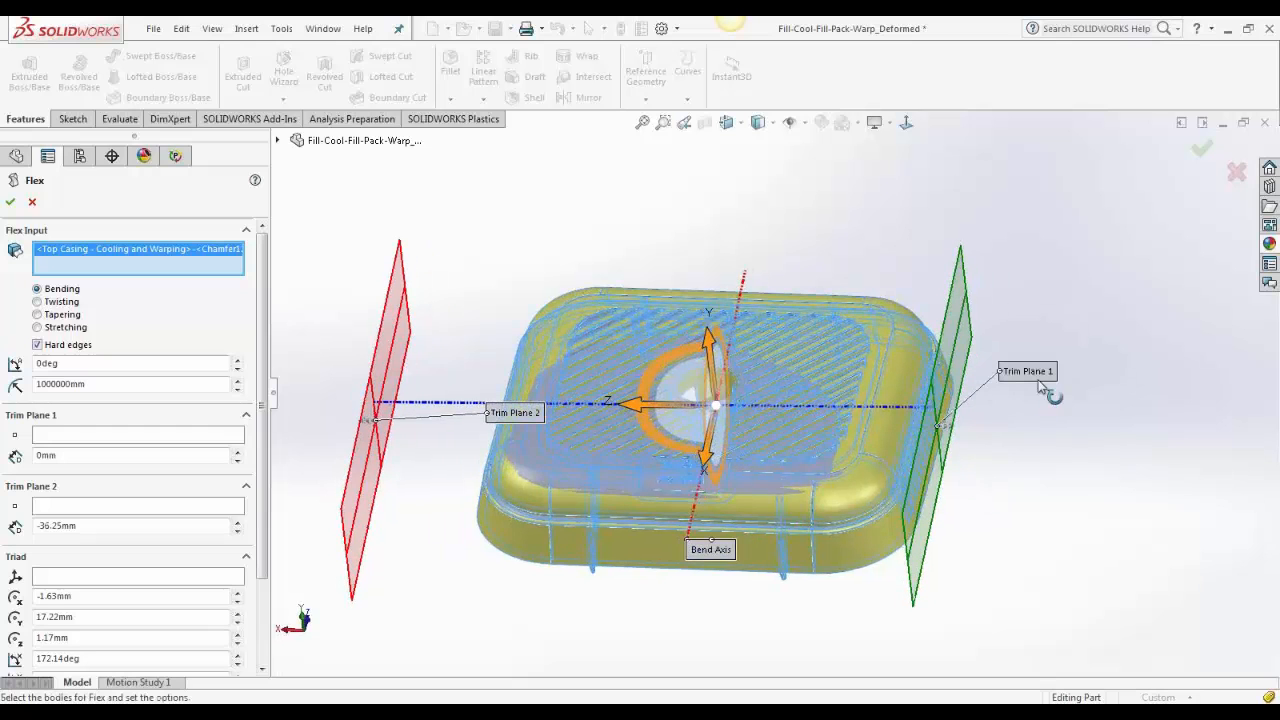
drag(966, 437, 1051, 457)
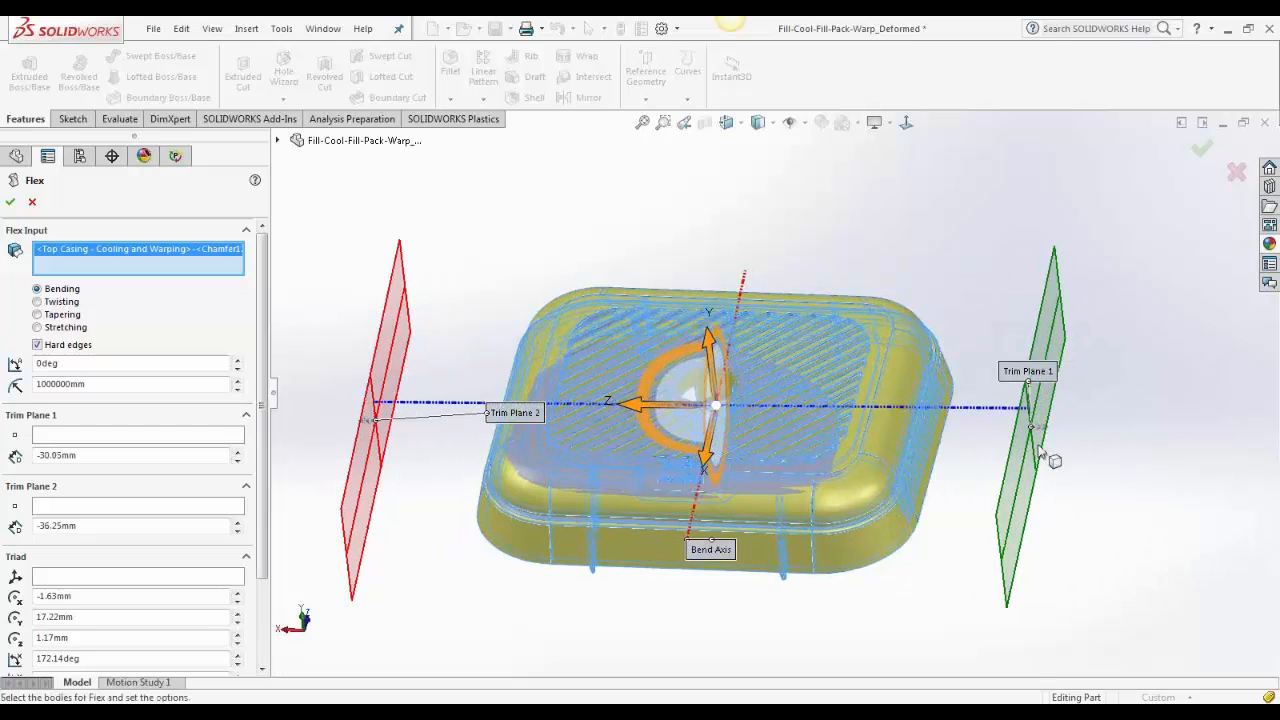
middle_drag(1051, 457, 922, 494)
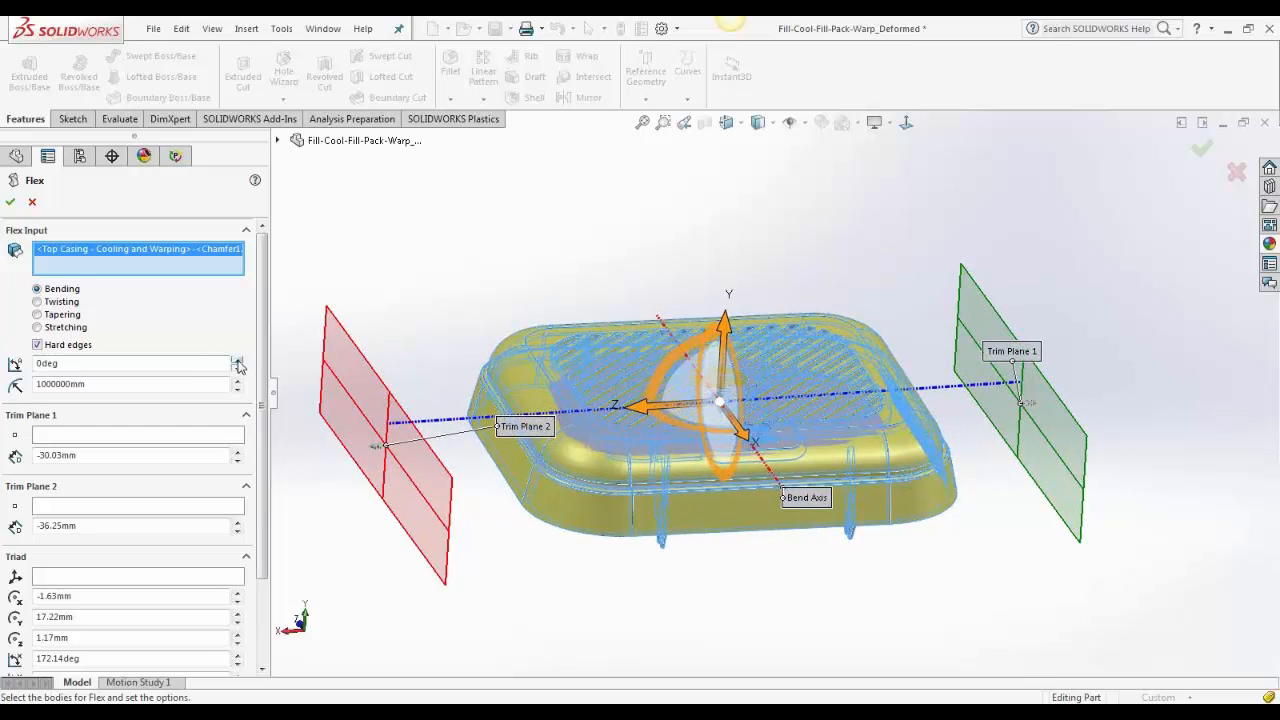
Try a positive bend angle of 2 degrees on the casing, and reverse the bend to -3 degrees
click(238, 362)
click(238, 362)
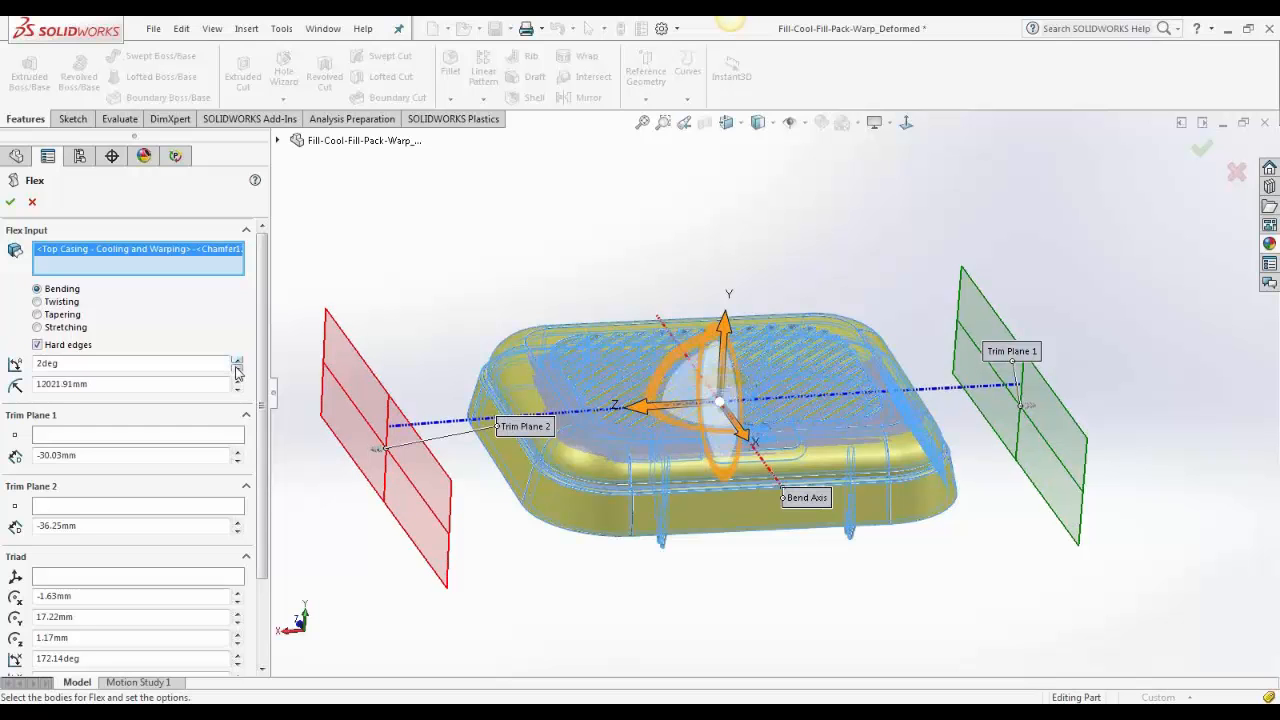
click(238, 362)
click(238, 362)
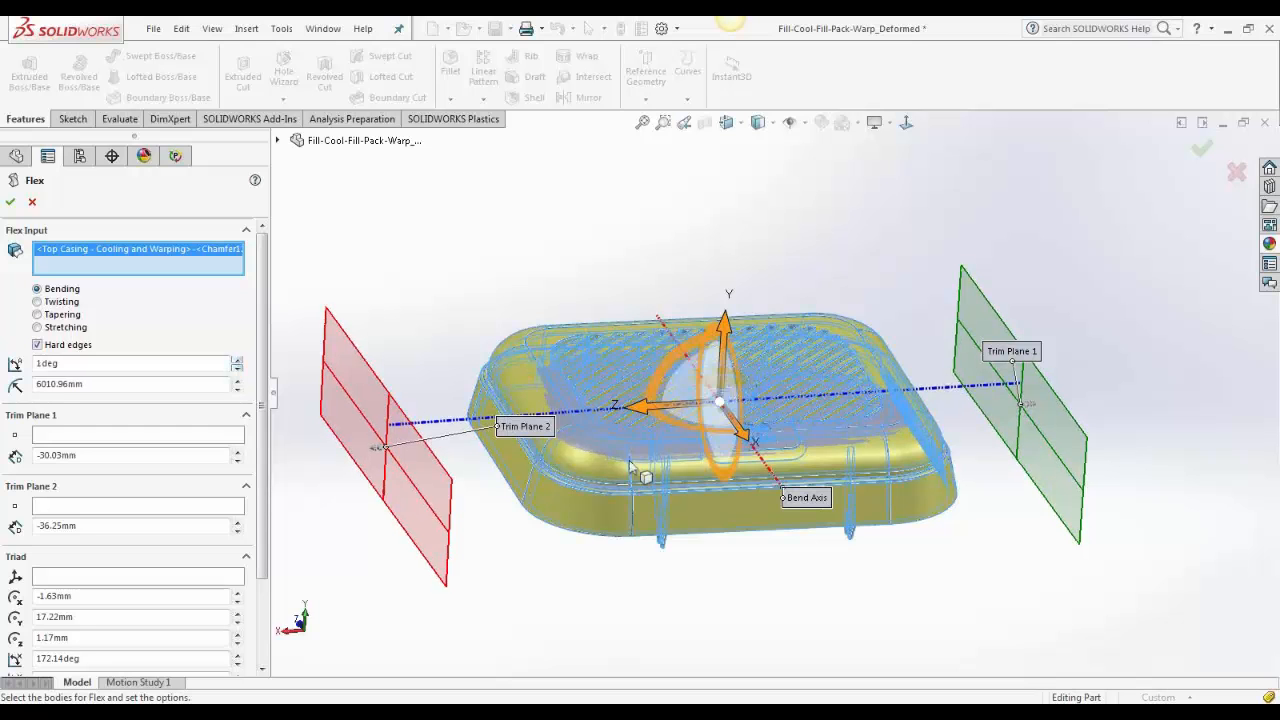
scroll(618, 432, down, 5)
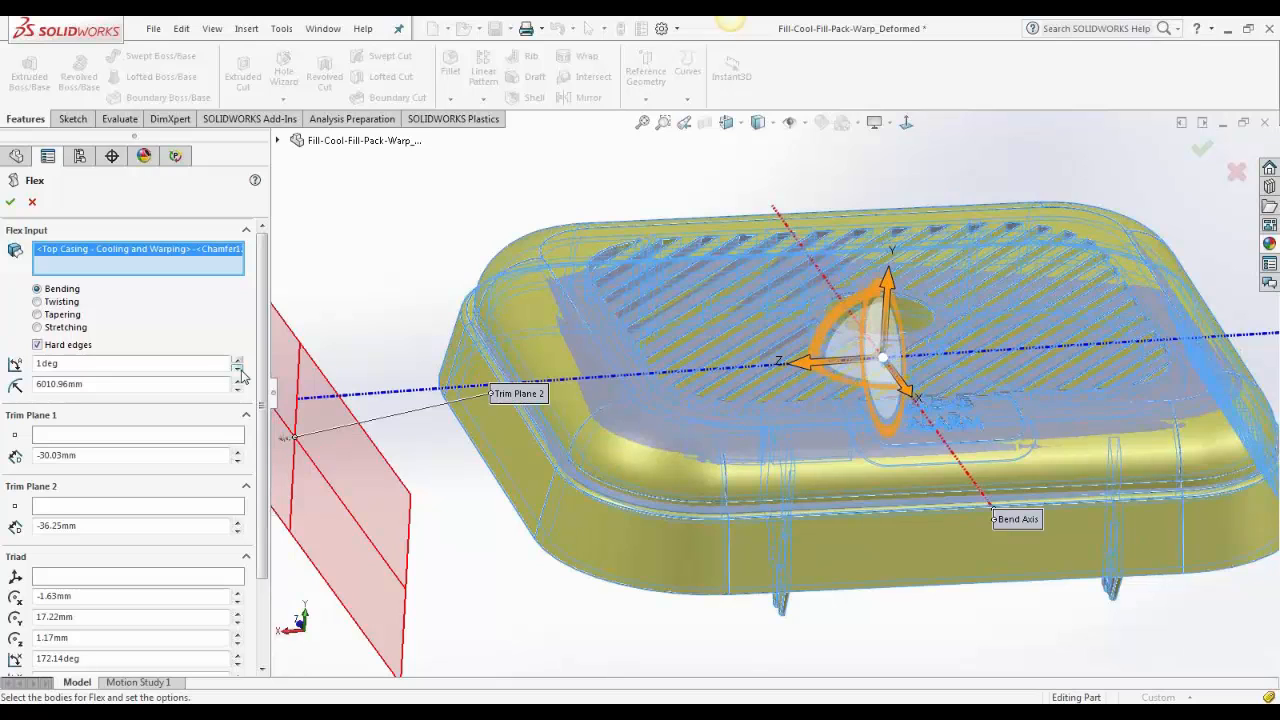
click(238, 368)
click(238, 368)
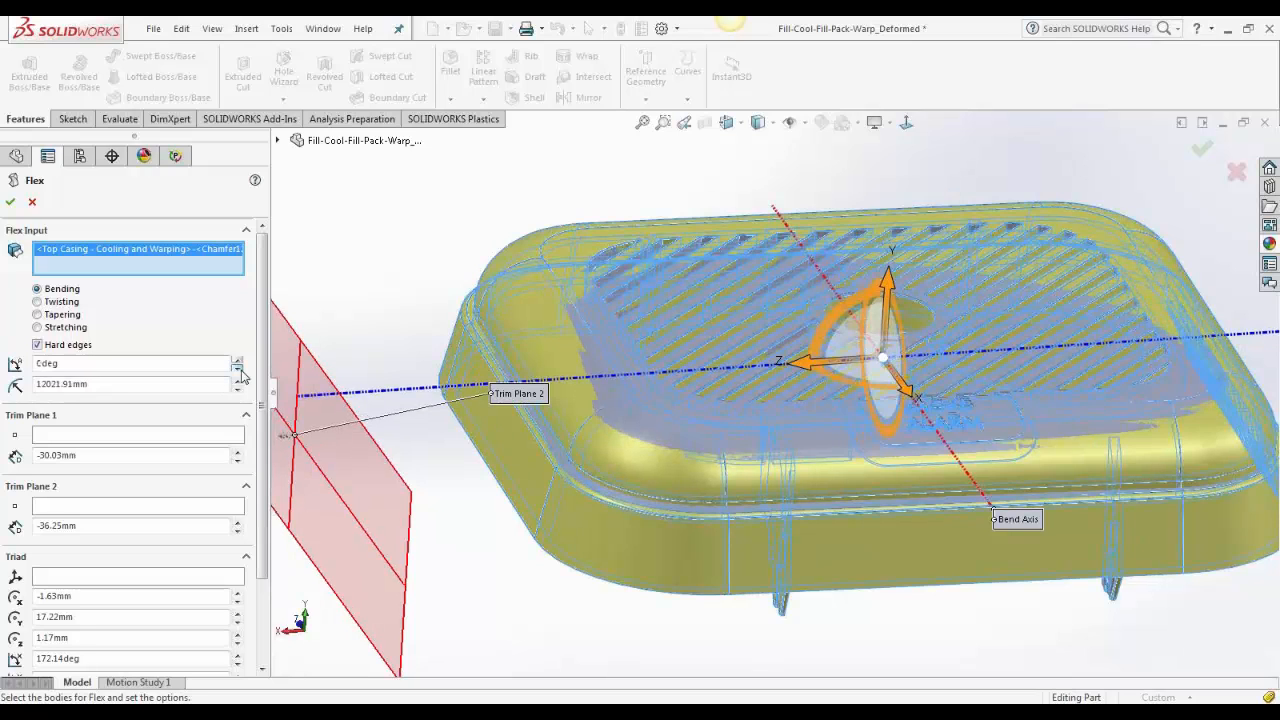
click(238, 369)
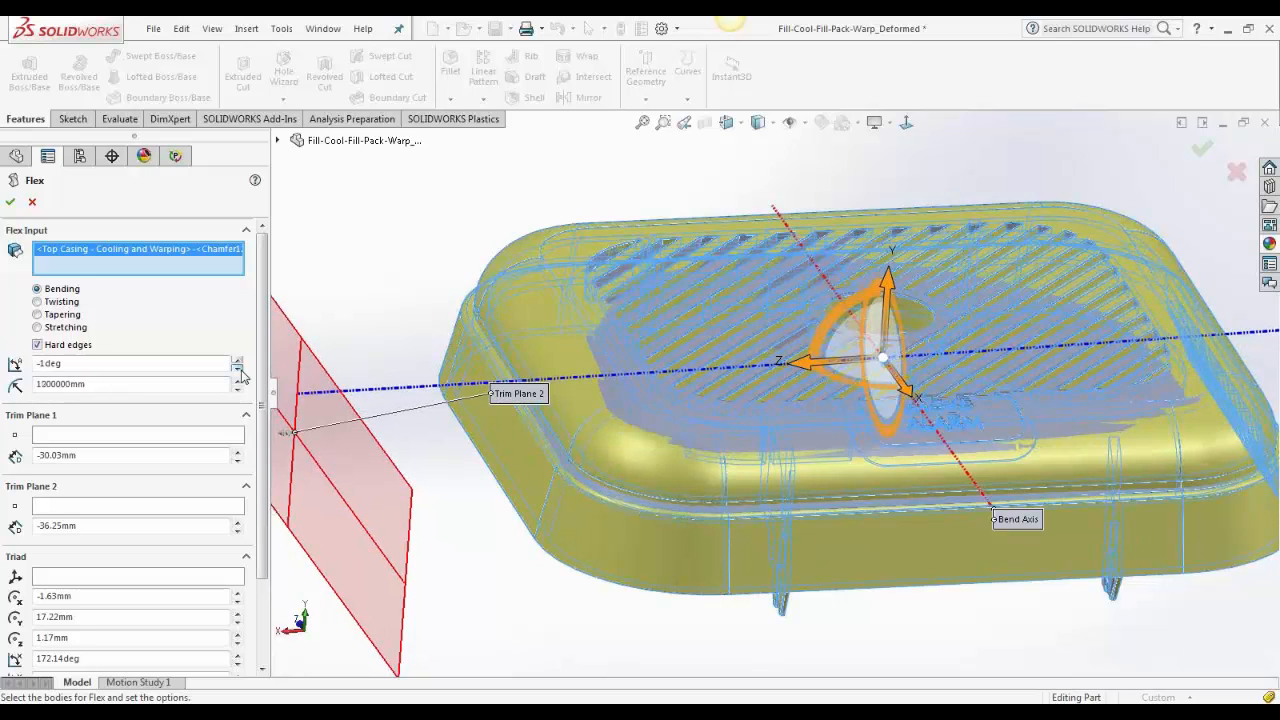
click(239, 369)
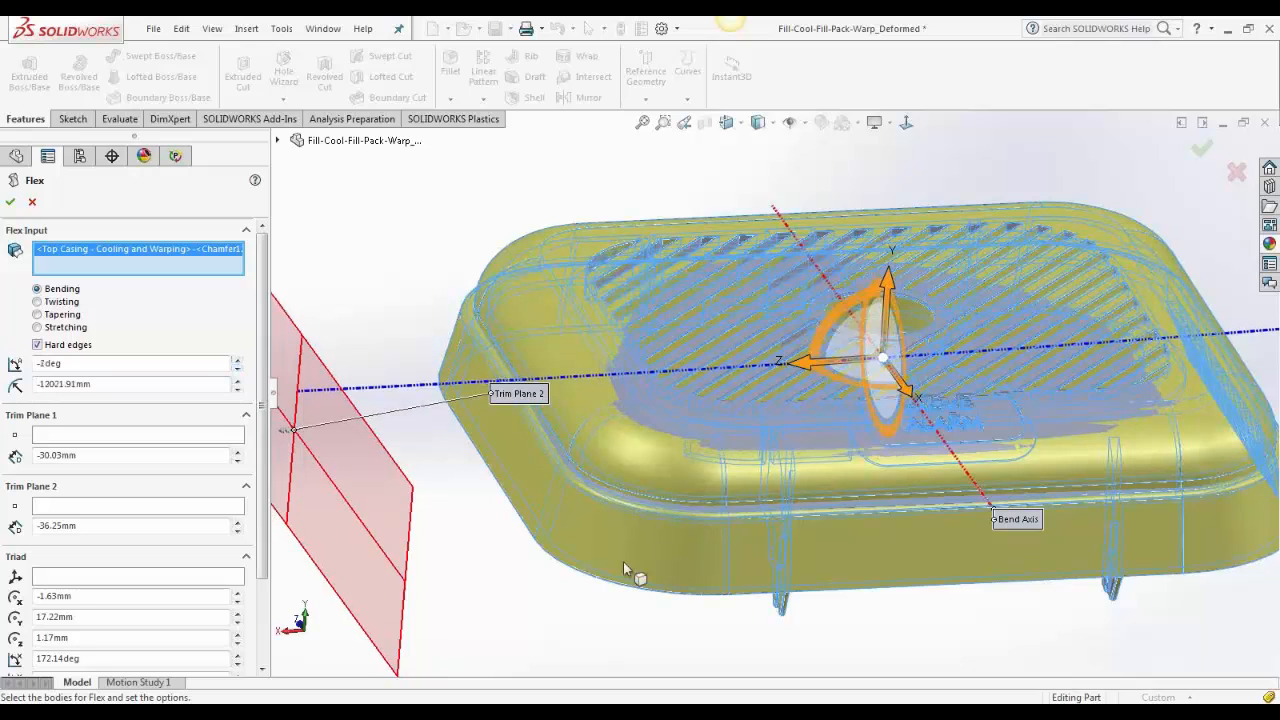
click(238, 369)
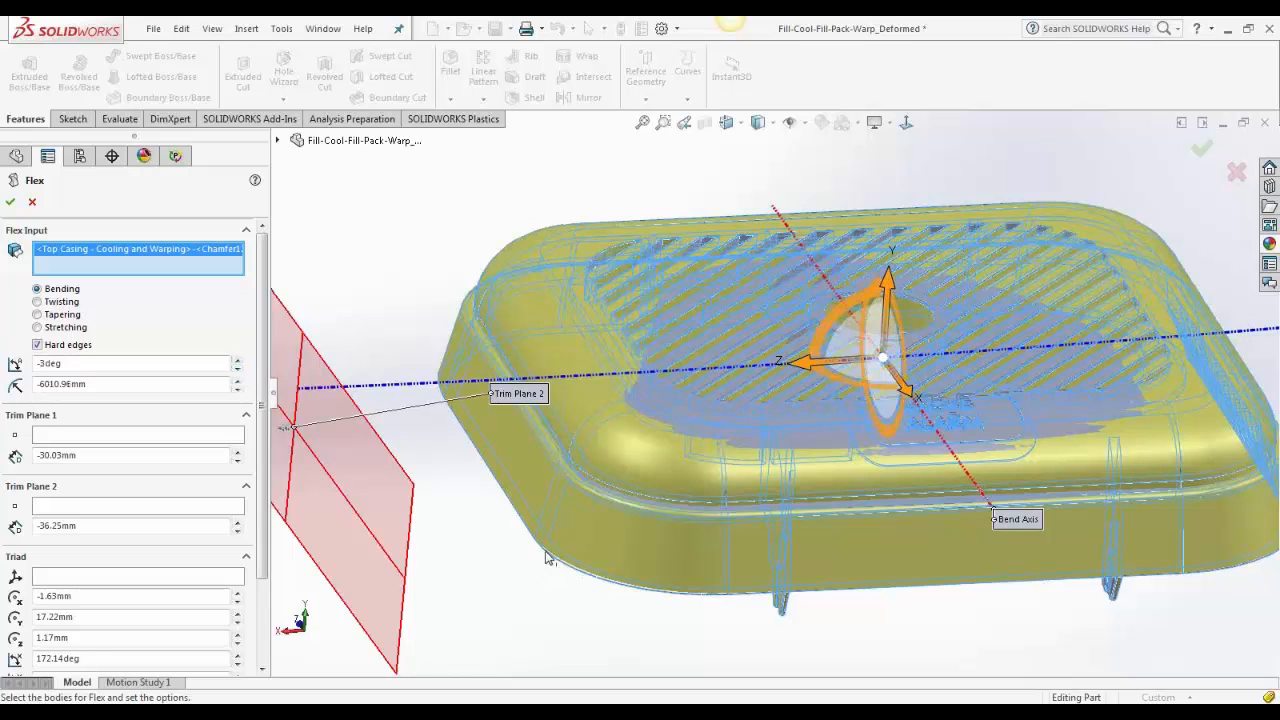
Switch to the Back view and examine the casing's lower end corner to compare the bend preview with the STL shape
middle_drag(630, 550, 635, 520)
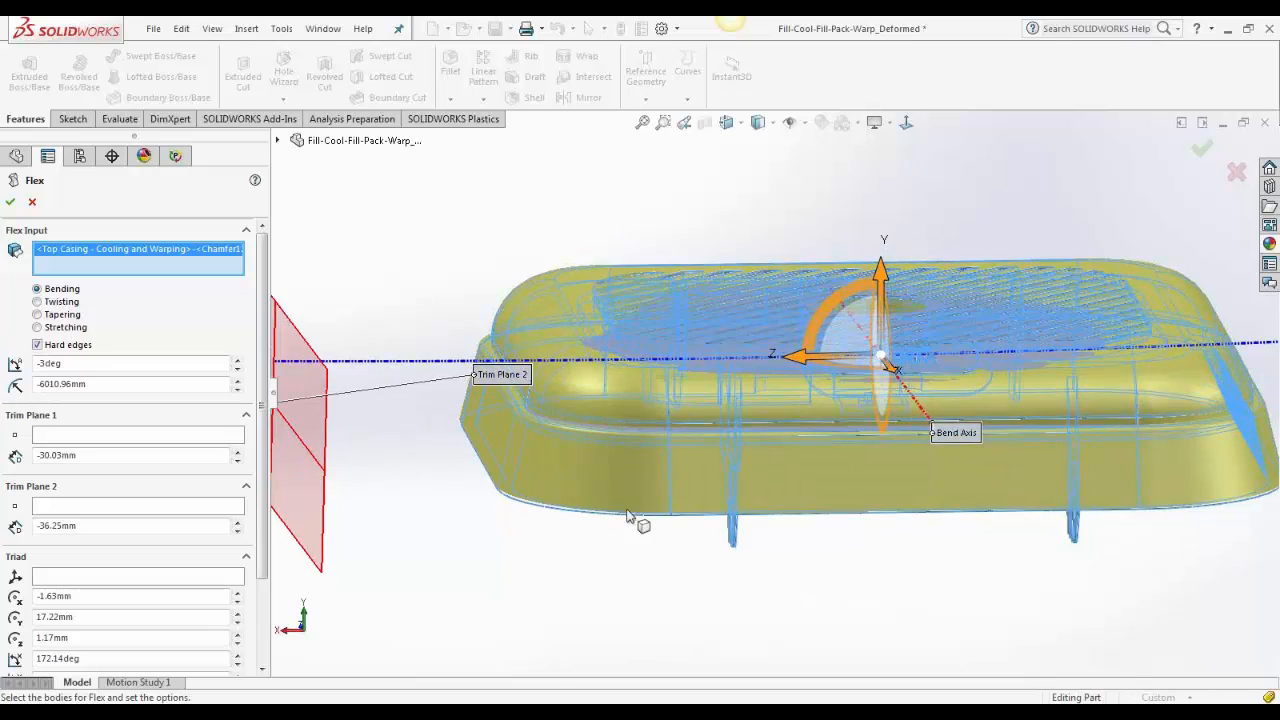
scroll(636, 521, up, 4)
click(740, 127)
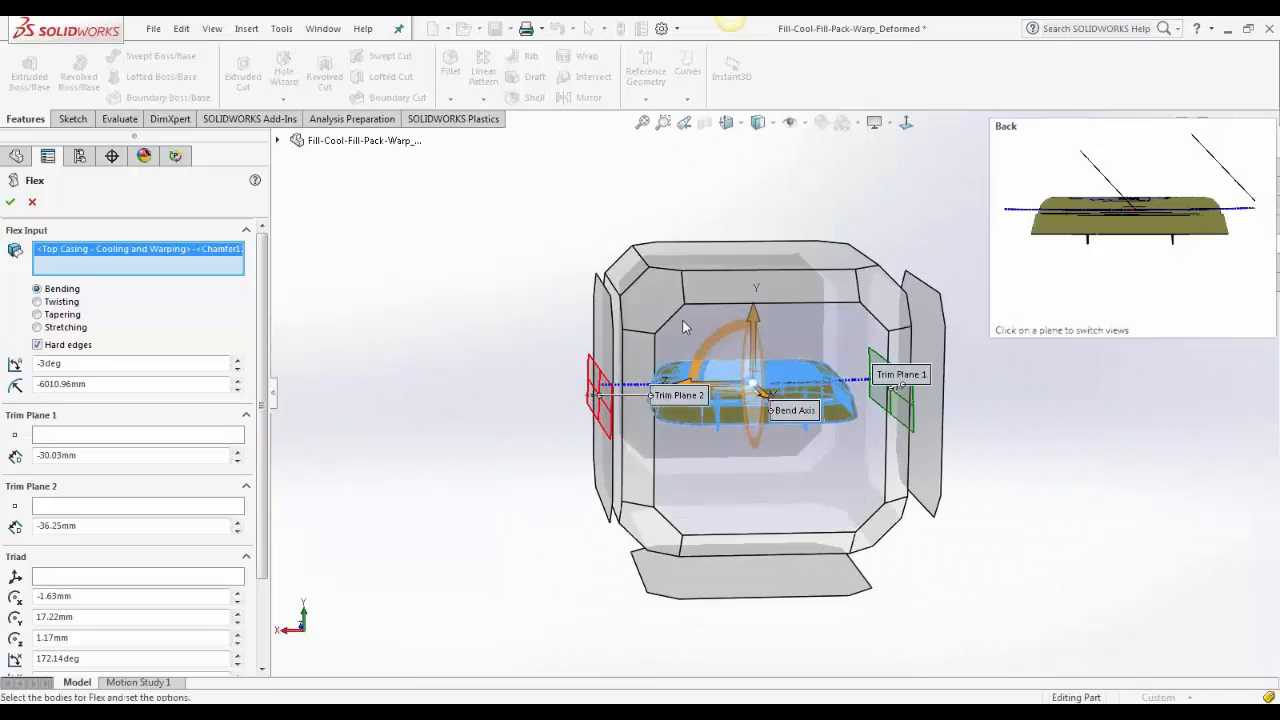
click(700, 320)
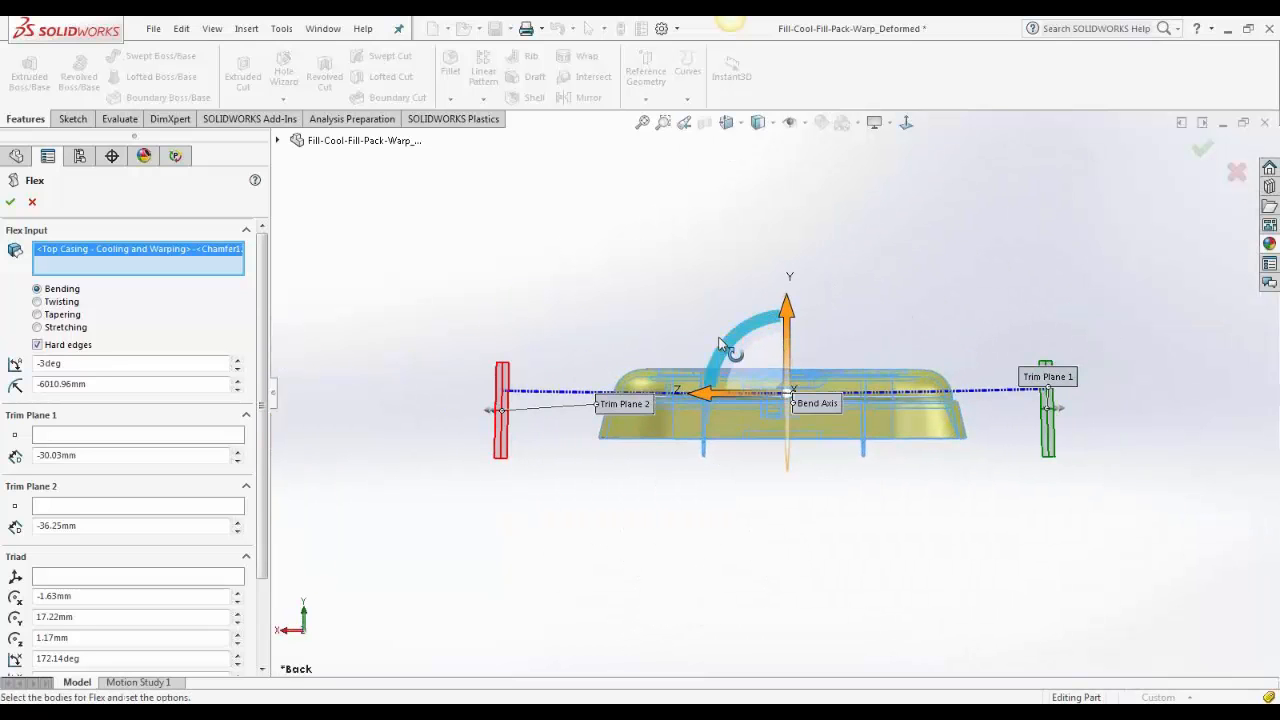
scroll(516, 475, down, 6)
scroll(500, 500, down, 2)
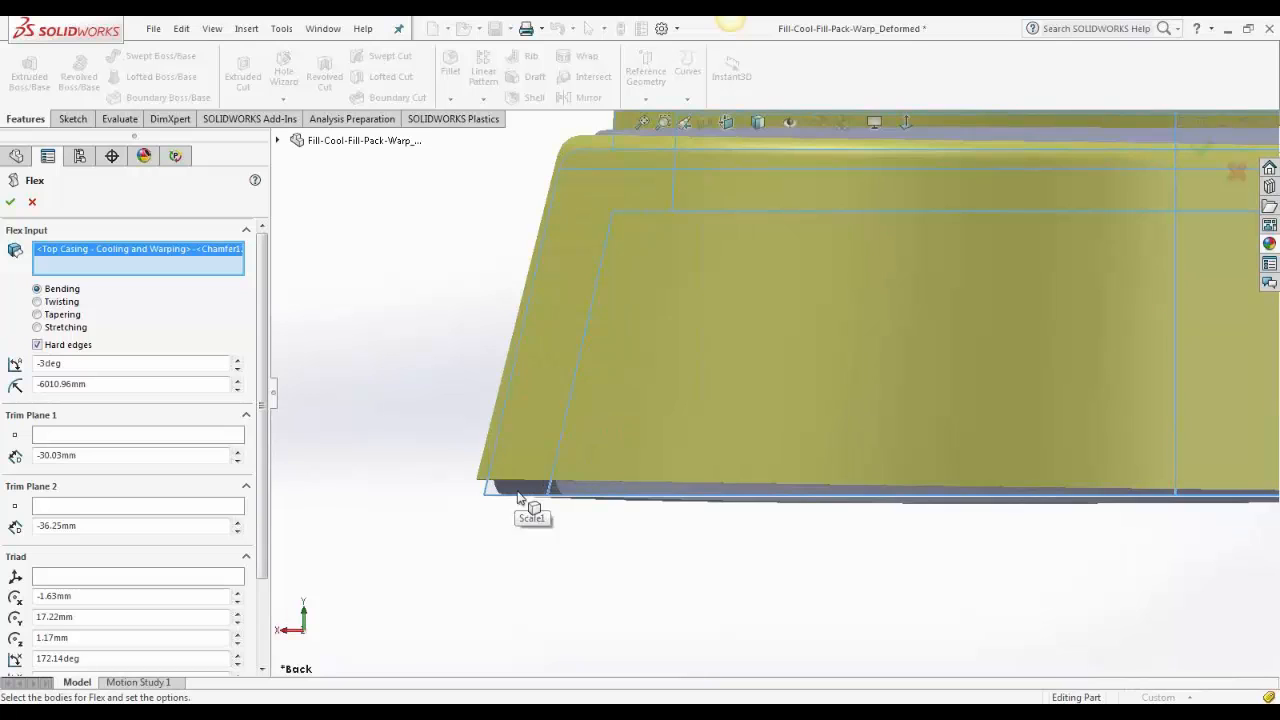
Bring trim plane 2 closer to the casing, to an offset of about -7.2 mm, and set the bend angle to -2 degrees
scroll(508, 498, up, 5)
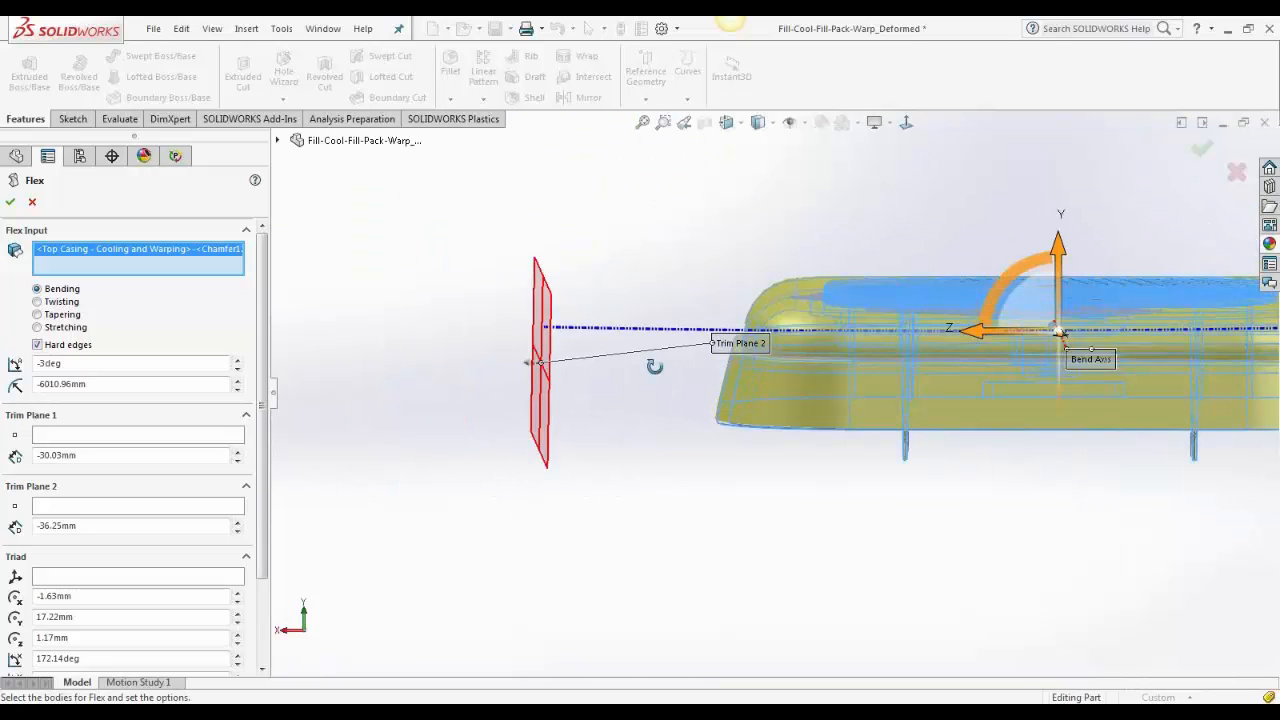
drag(534, 371, 677, 368)
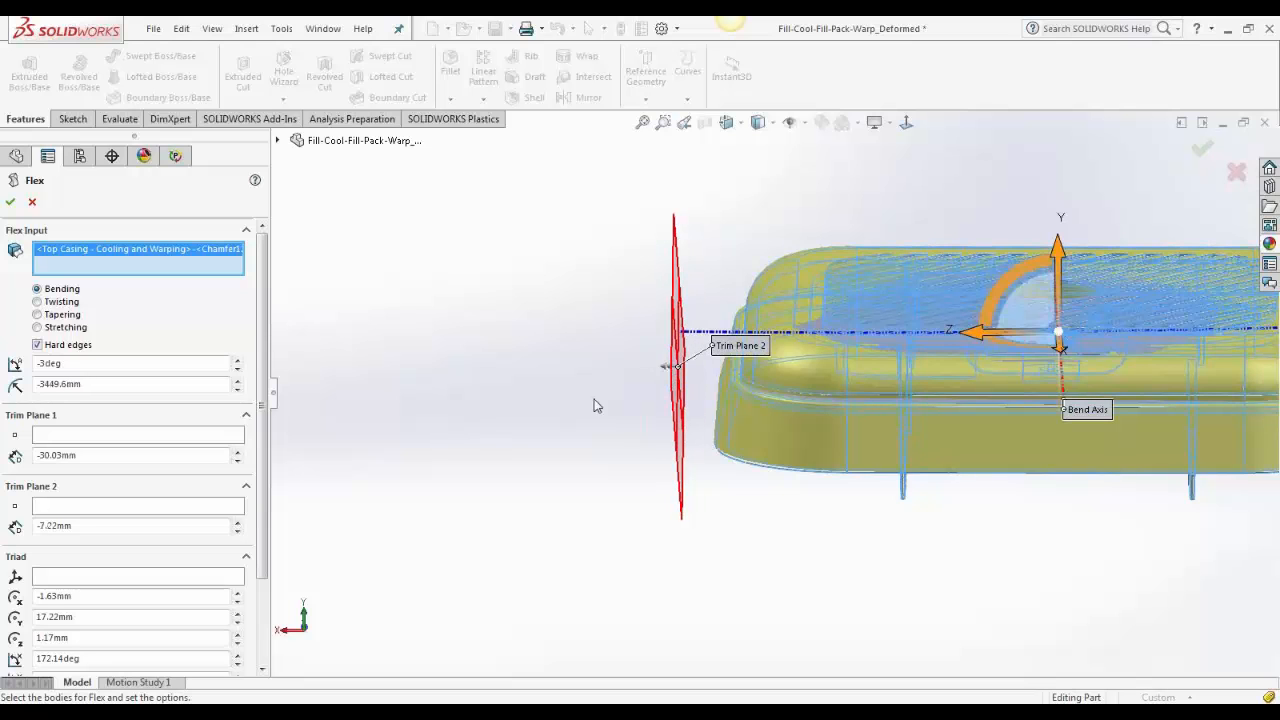
click(728, 122)
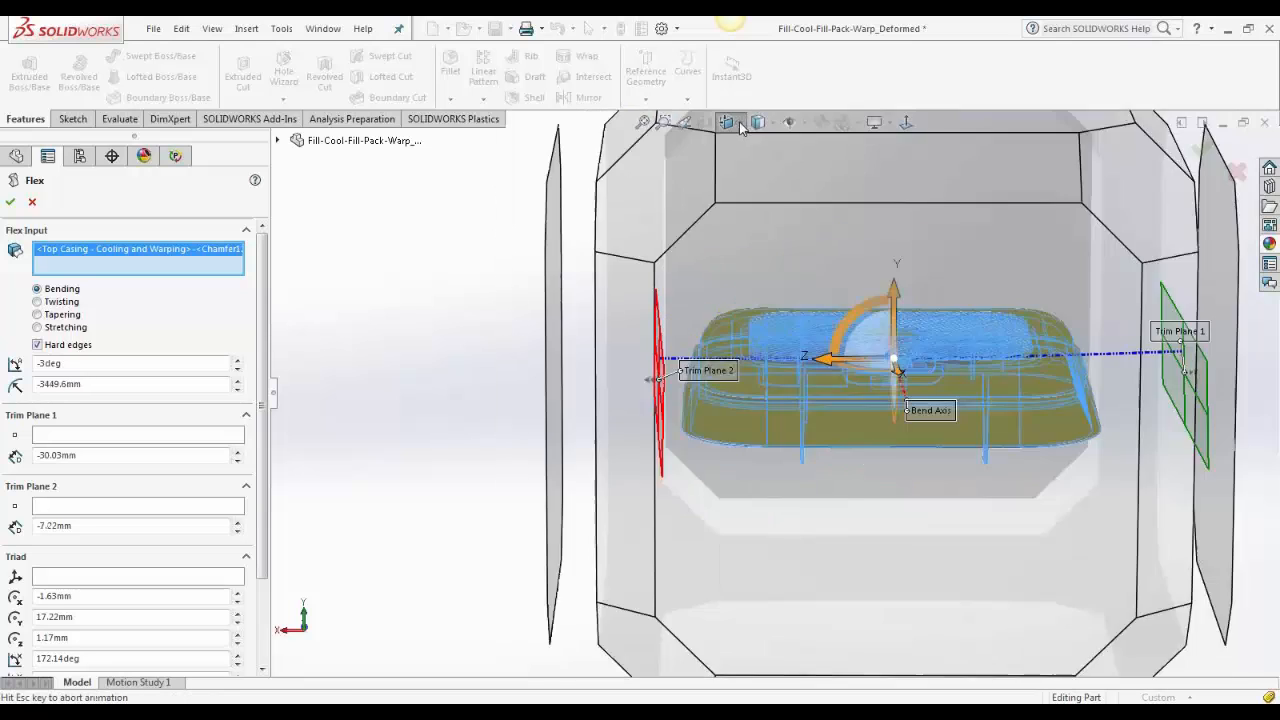
click(786, 432)
scroll(702, 428, down, 2)
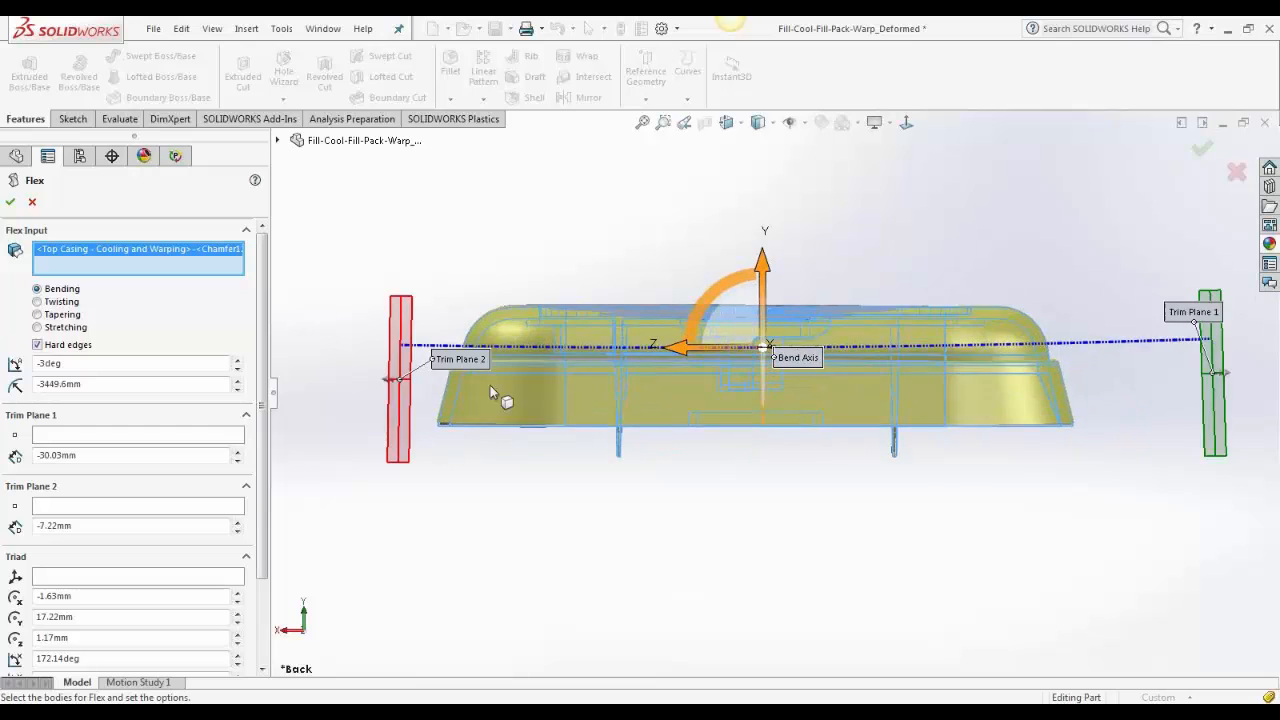
scroll(490, 392, down, 1)
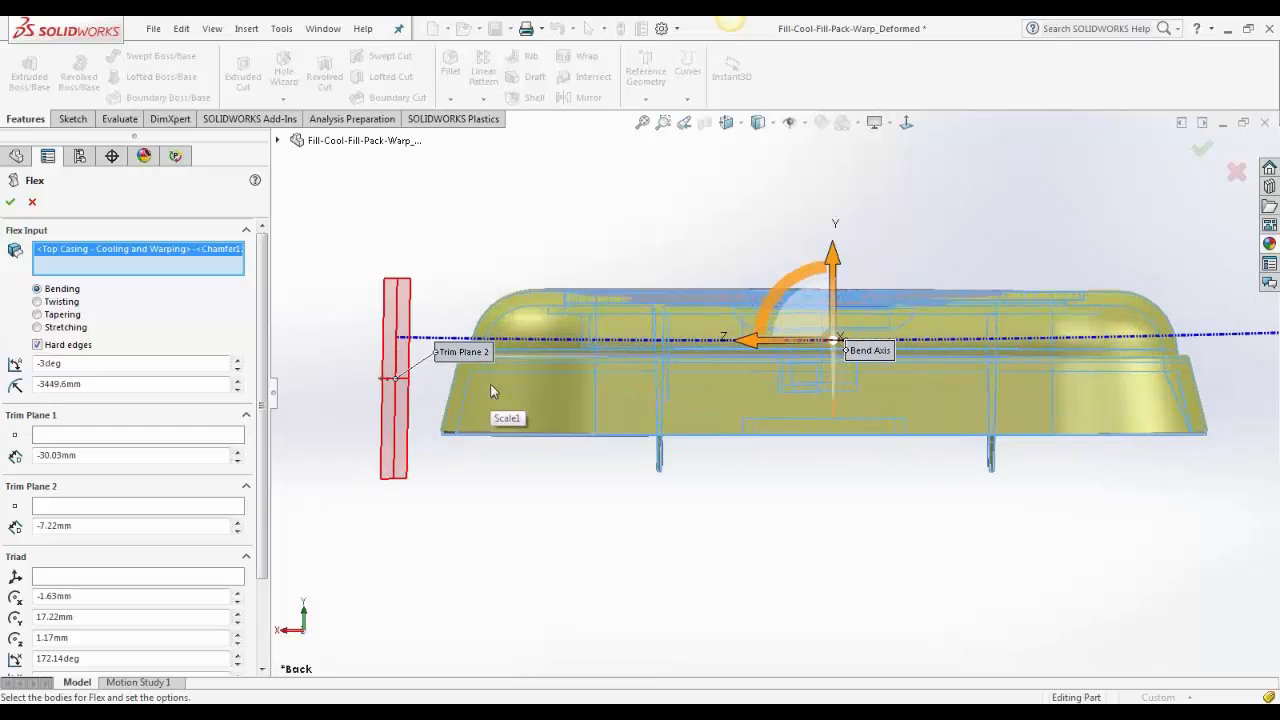
click(237, 364)
click(237, 364)
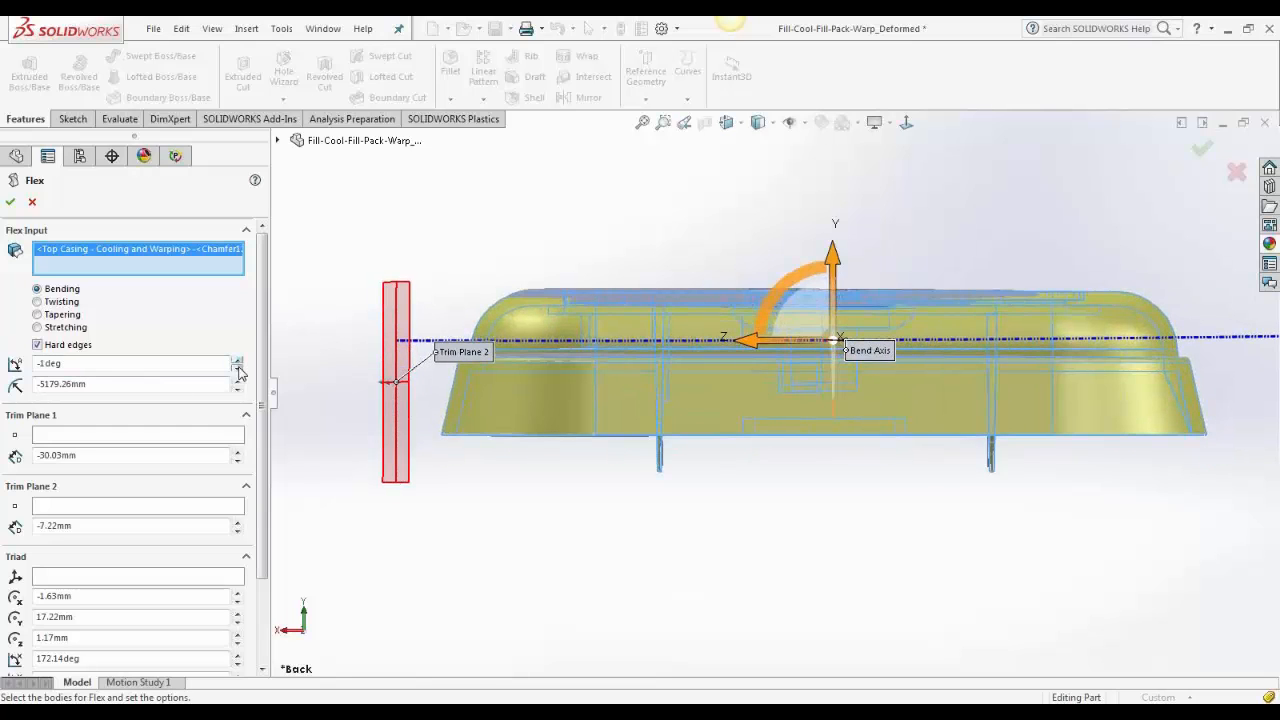
click(239, 370)
Bring trim plane 1 closer to the opposite end of the casing, to an offset of about -9.3 mm
scroll(1010, 372, up, 2)
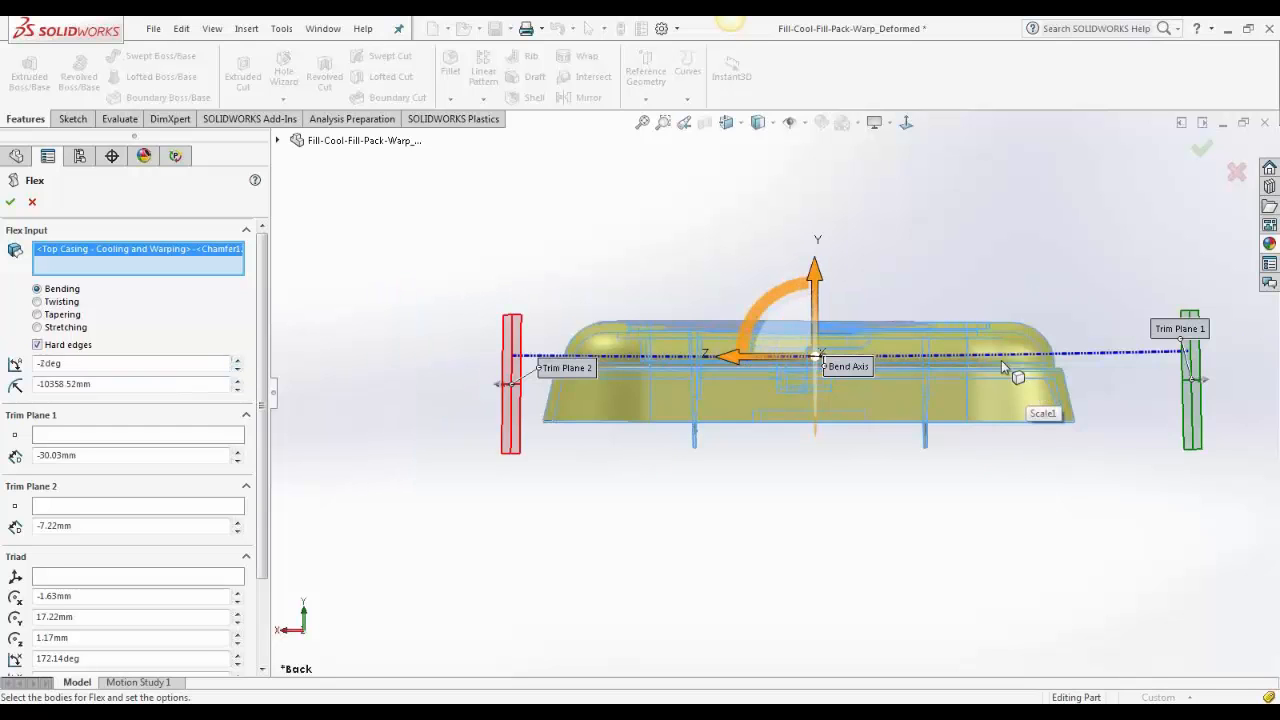
scroll(1143, 378, down, 2)
drag(1230, 382, 1112, 384)
scroll(758, 464, up, 2)
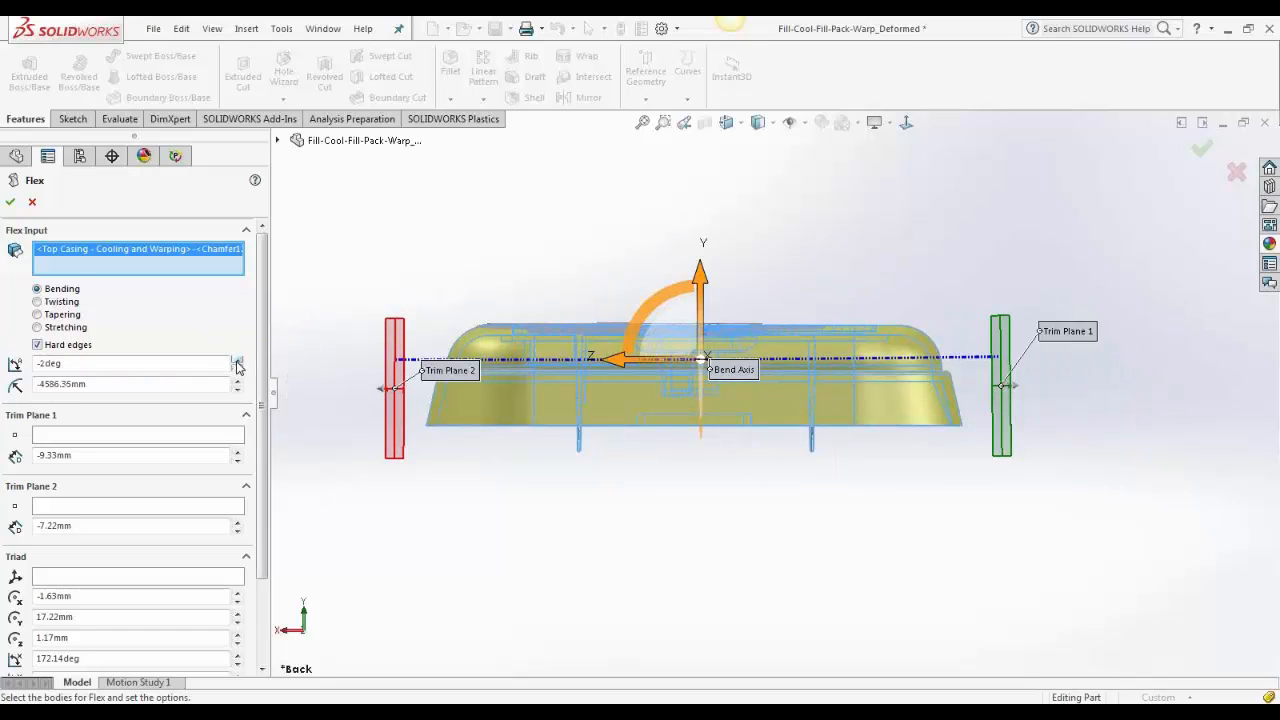
Set the Flex bend angle to -3 degrees and apply the bend to the casing
click(237, 368)
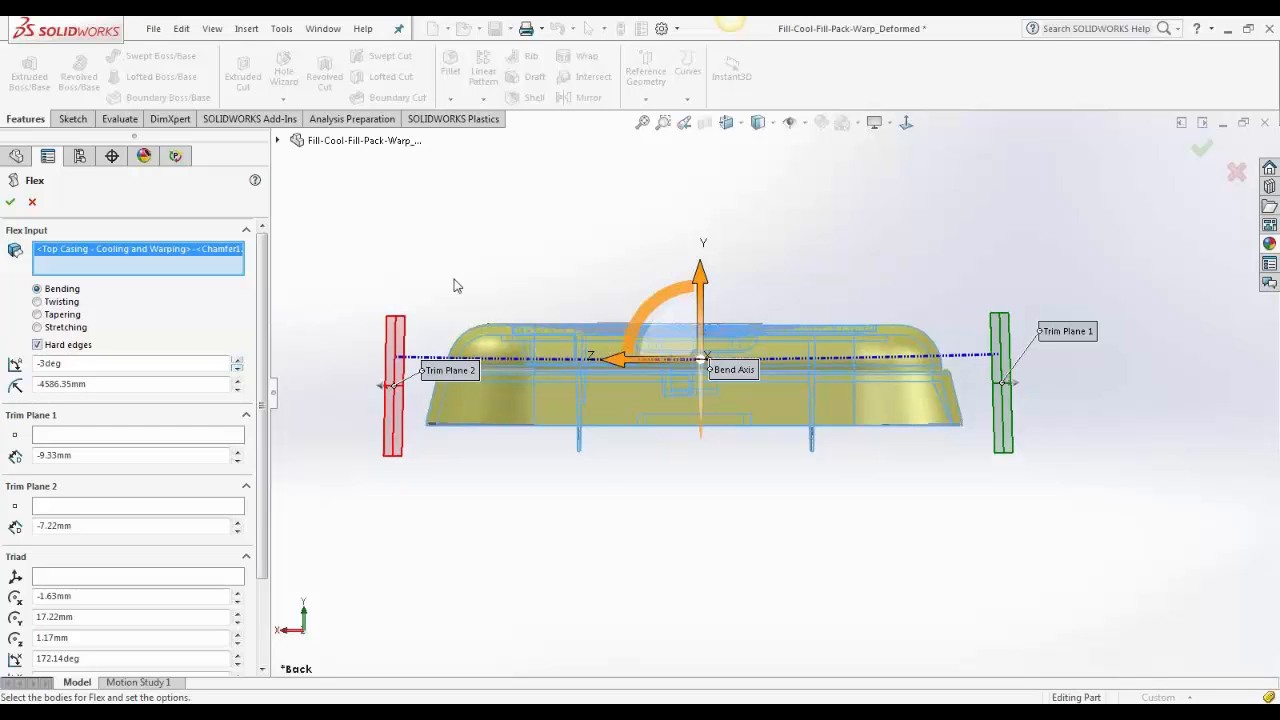
middle_drag(420, 277, 437, 305)
click(10, 201)
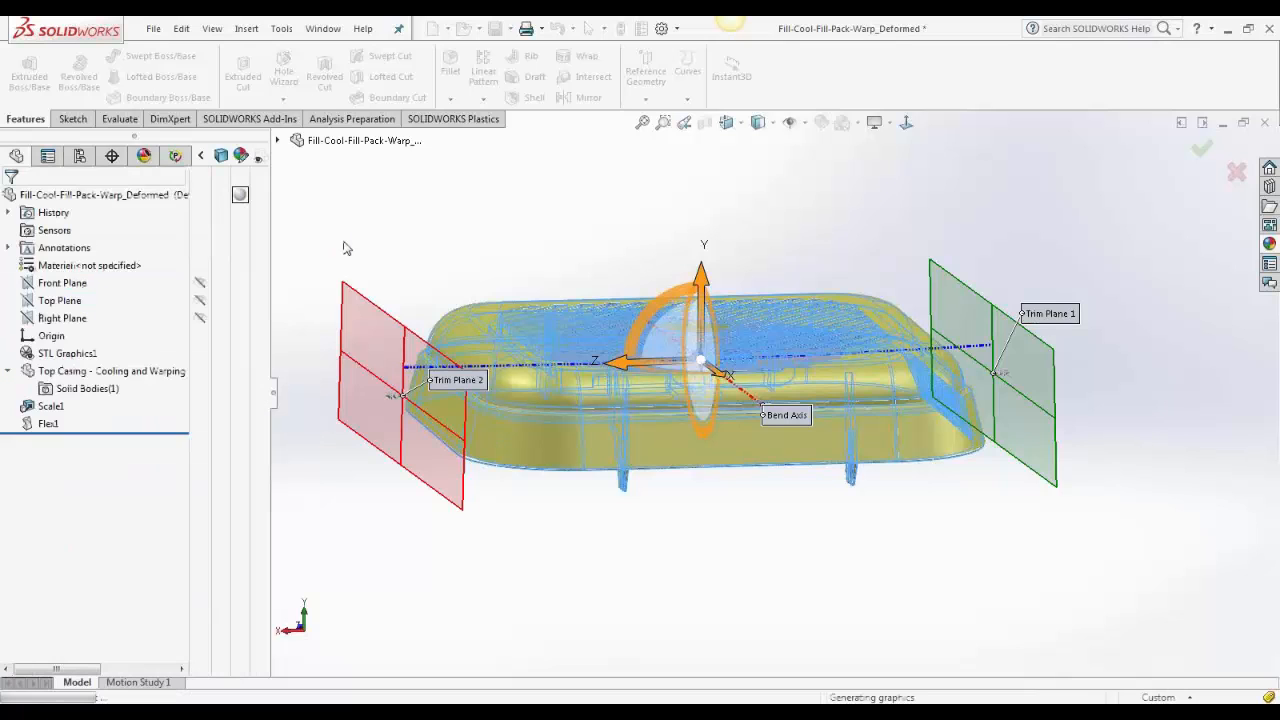
Edit the casing's existing Scale feature and set its uniform scale factor about the centroid to 1.02
right_click(54, 406)
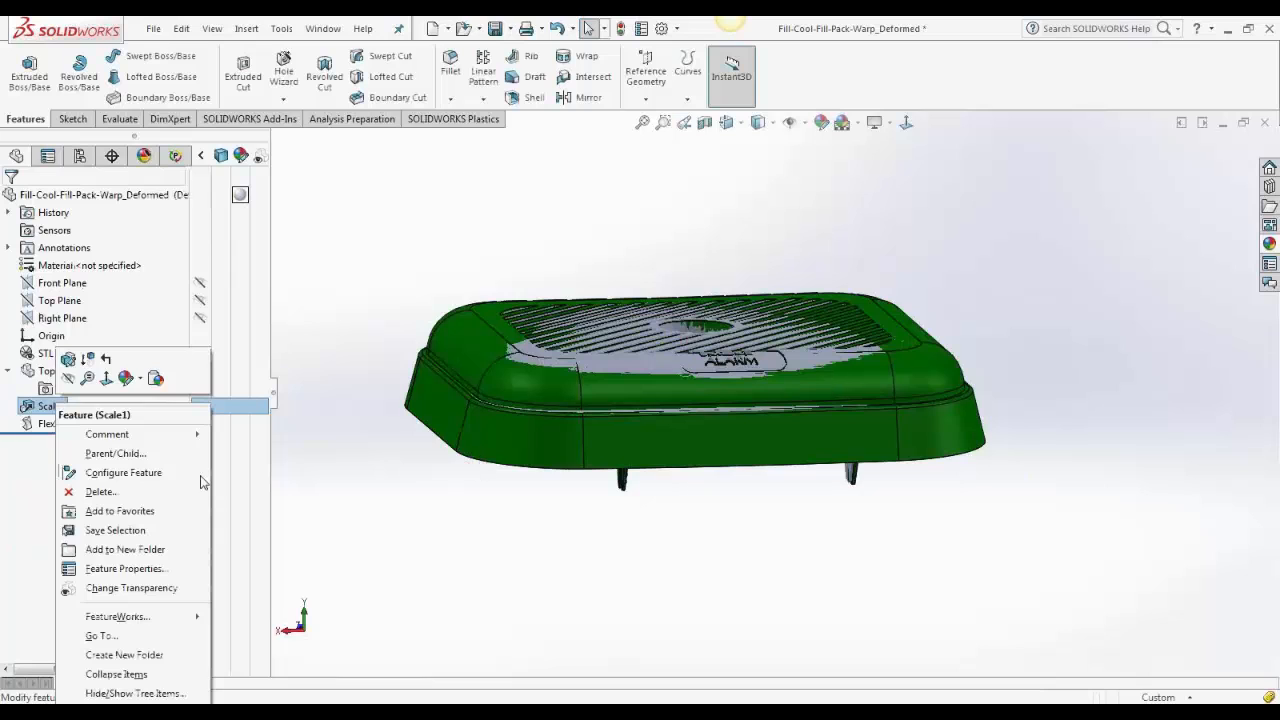
right_click(40, 404)
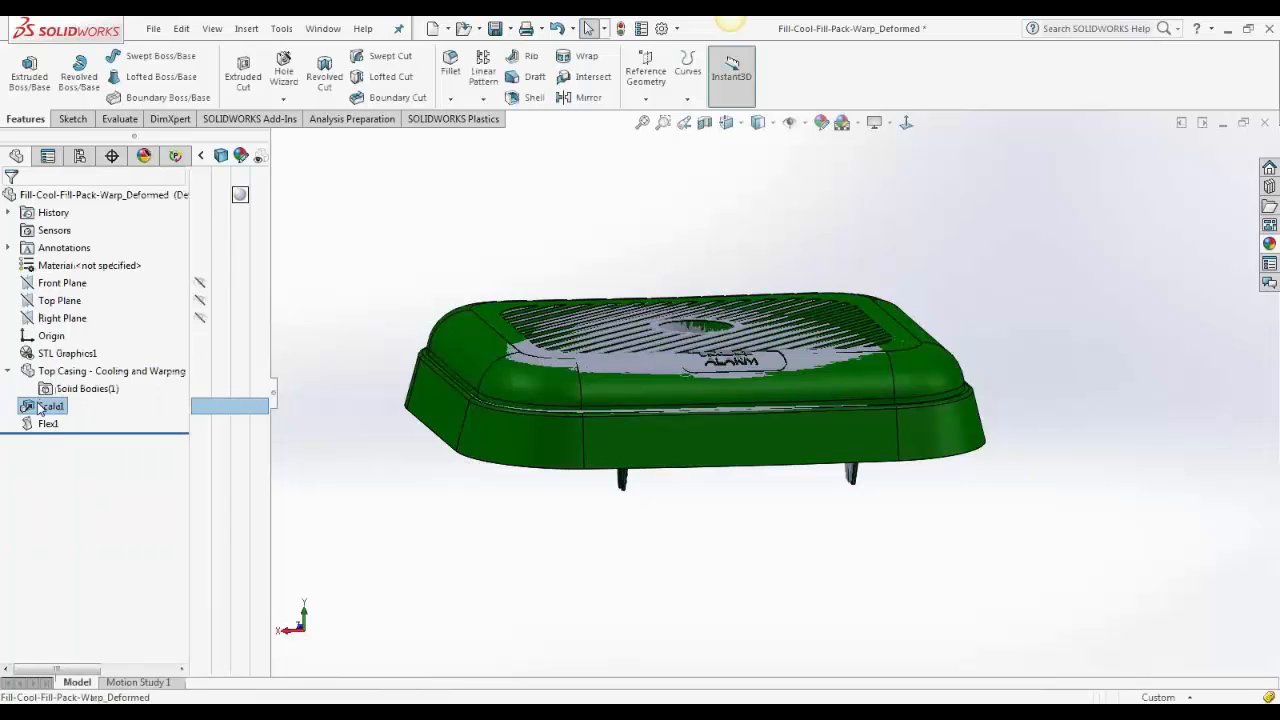
click(50, 361)
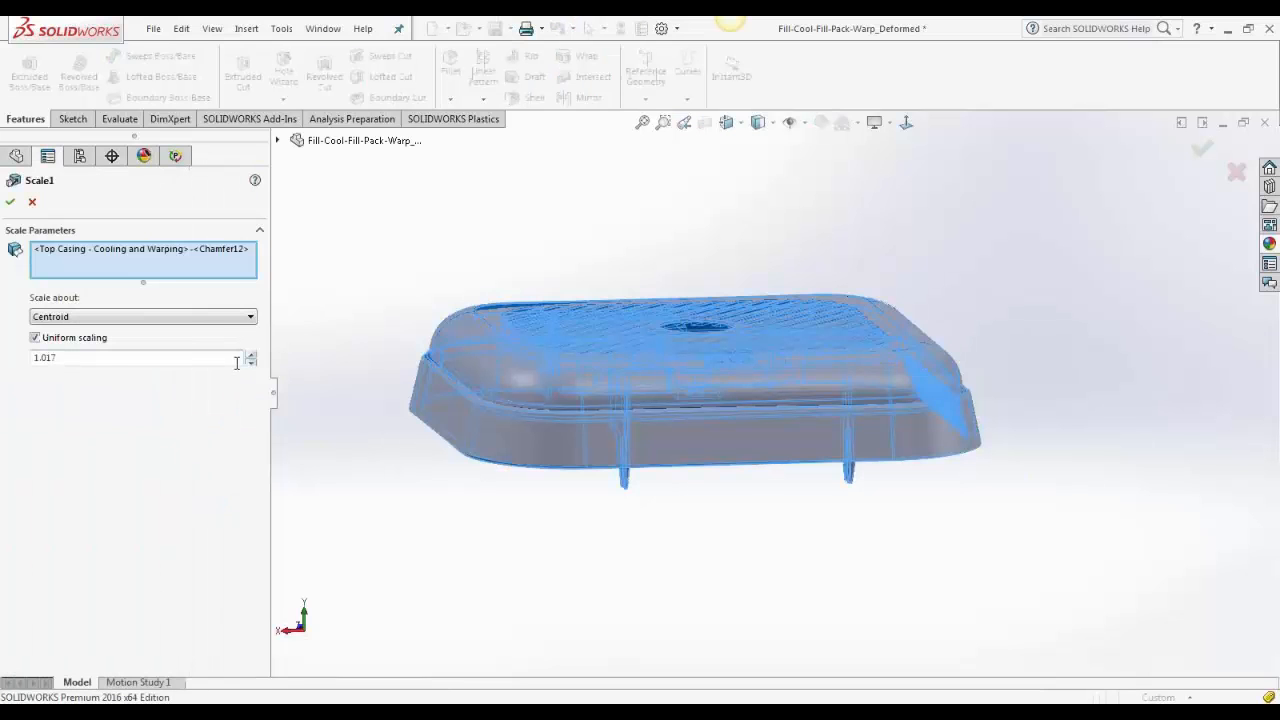
drag(68, 358, 51, 358)
text(2)
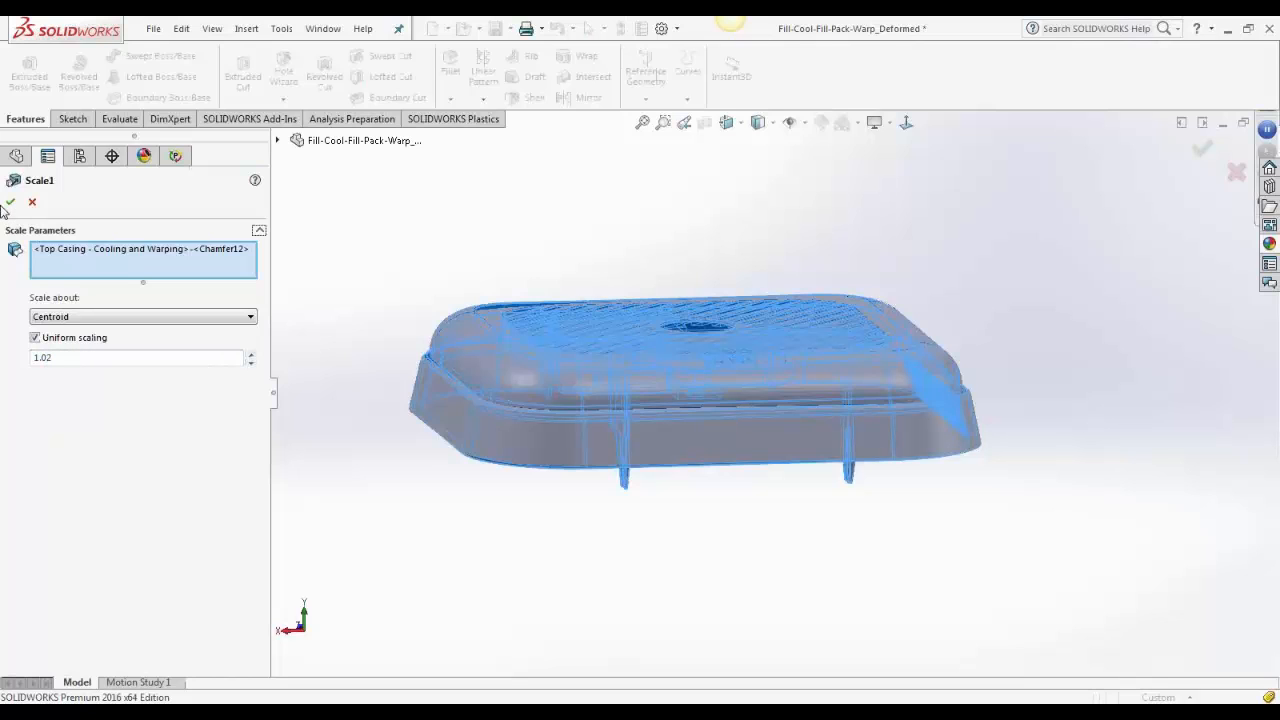
click(10, 202)
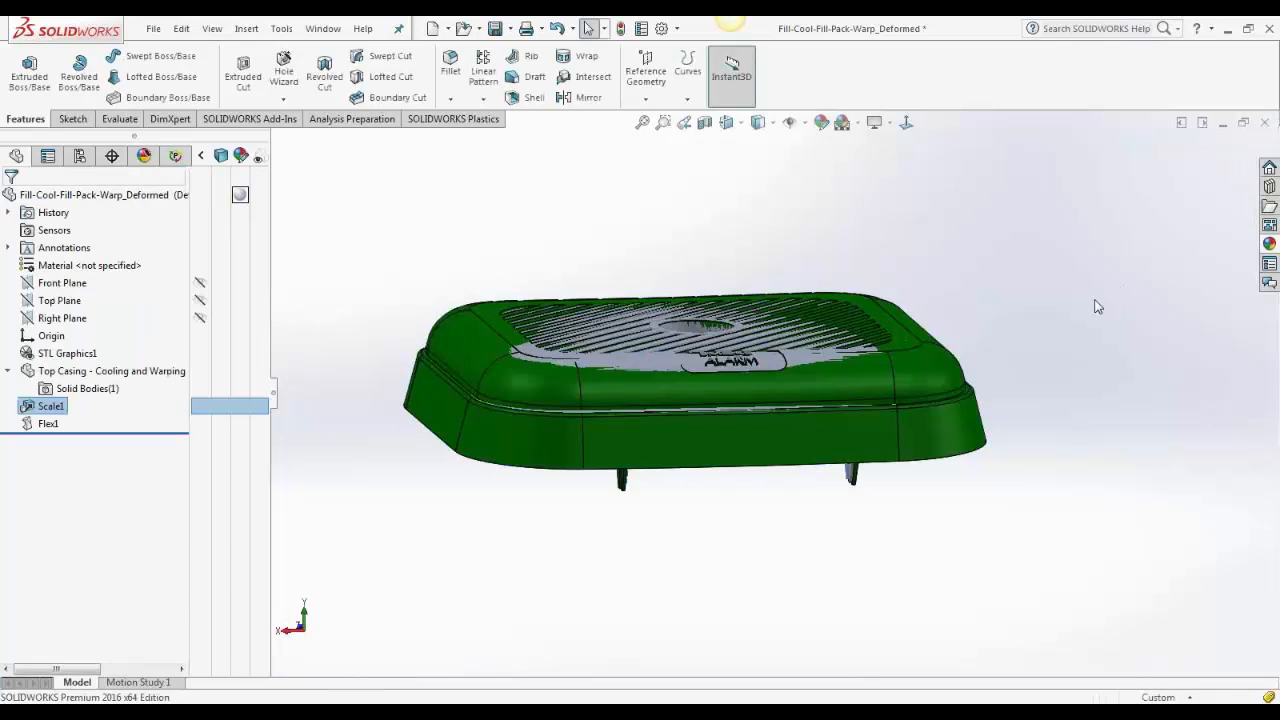
Hide the imported STL graphics so that only the scaled and bent casing is displayed
middle_drag(1098, 306, 998, 502)
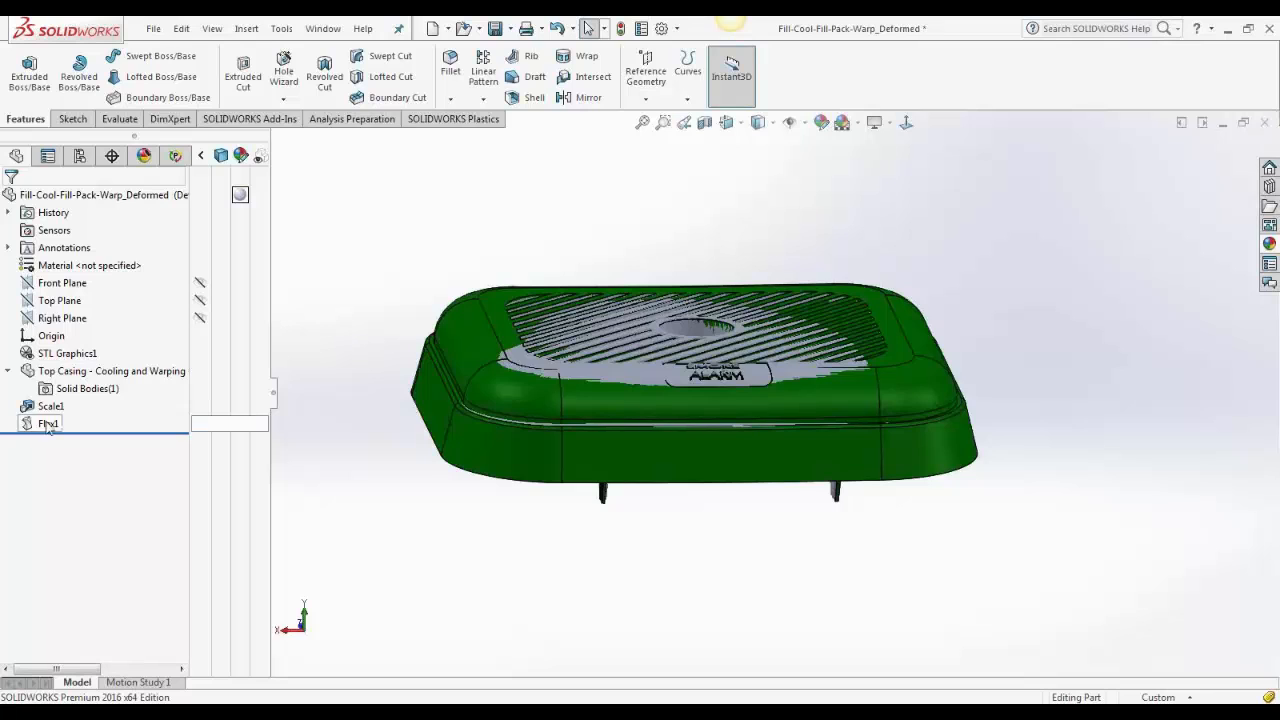
right_click(70, 356)
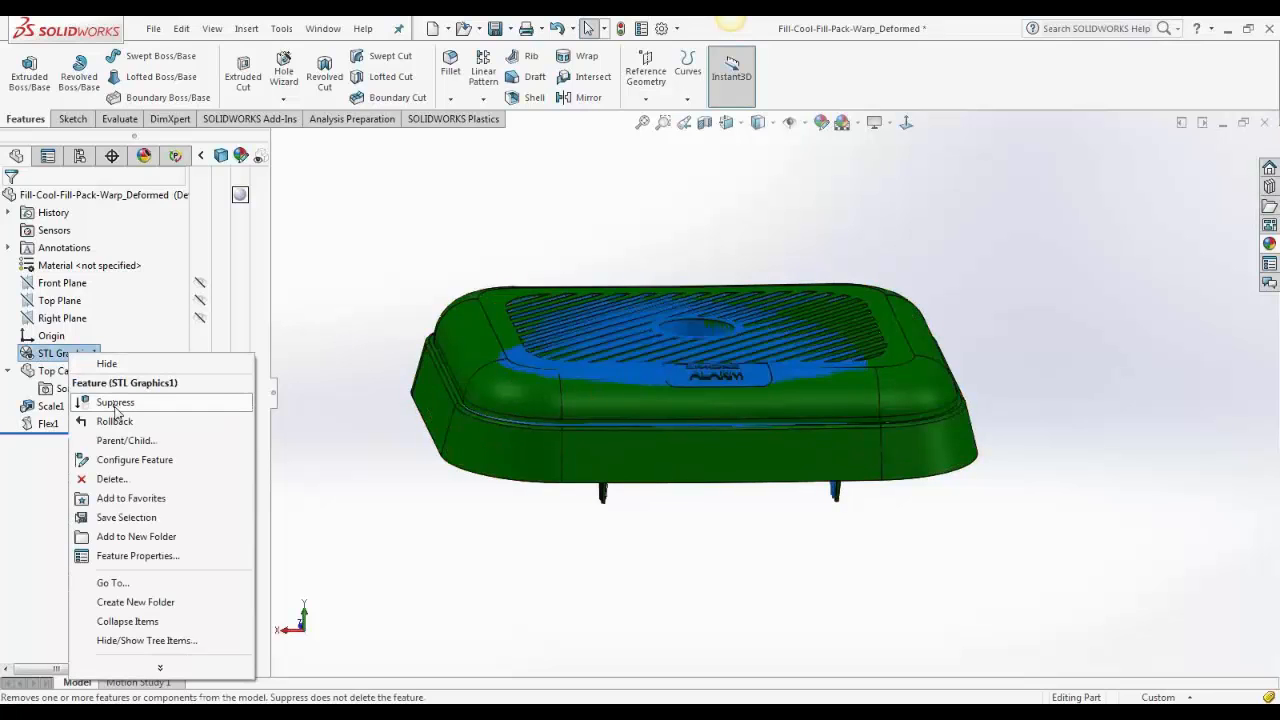
click(337, 420)
right_click(67, 356)
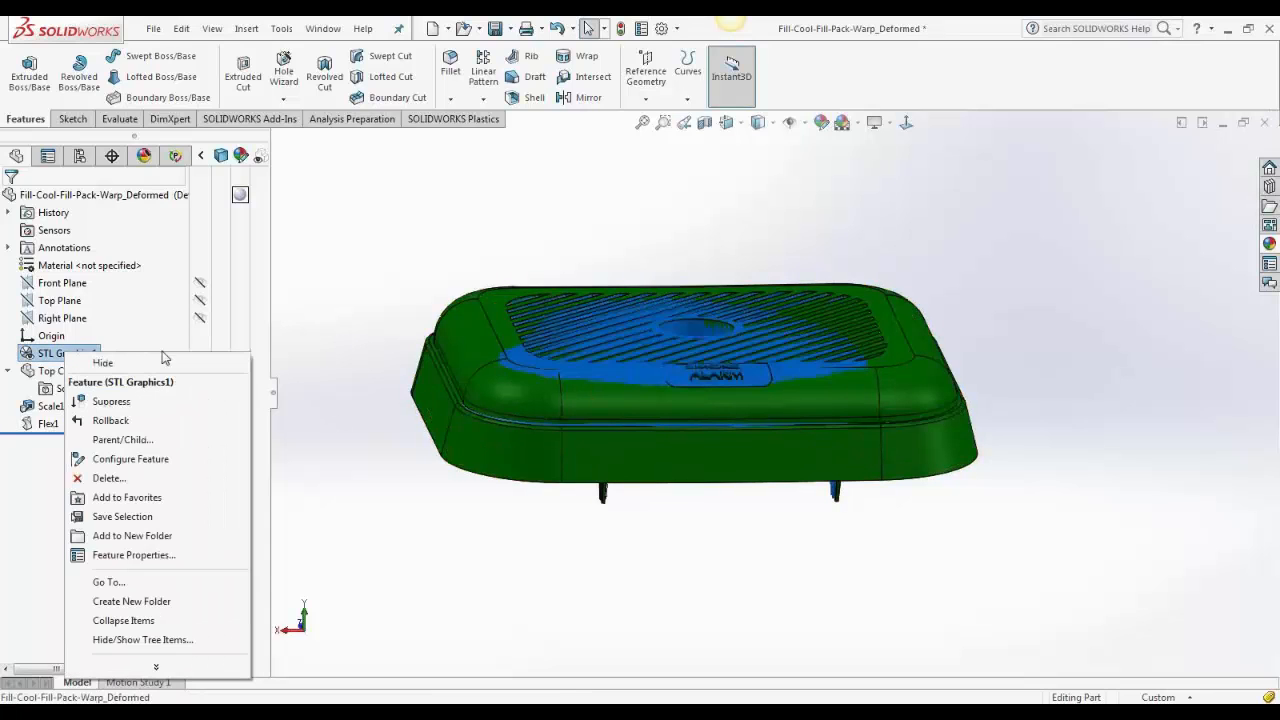
click(240, 366)
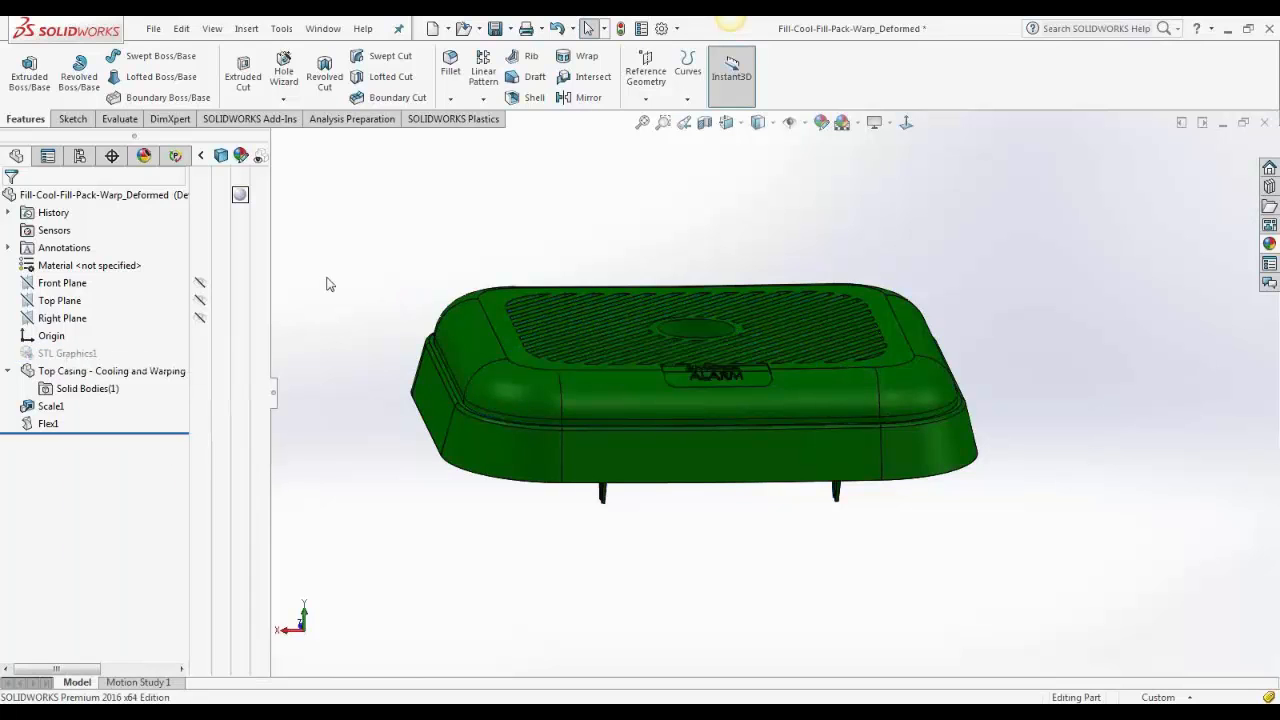
middle_drag(329, 280, 559, 452)
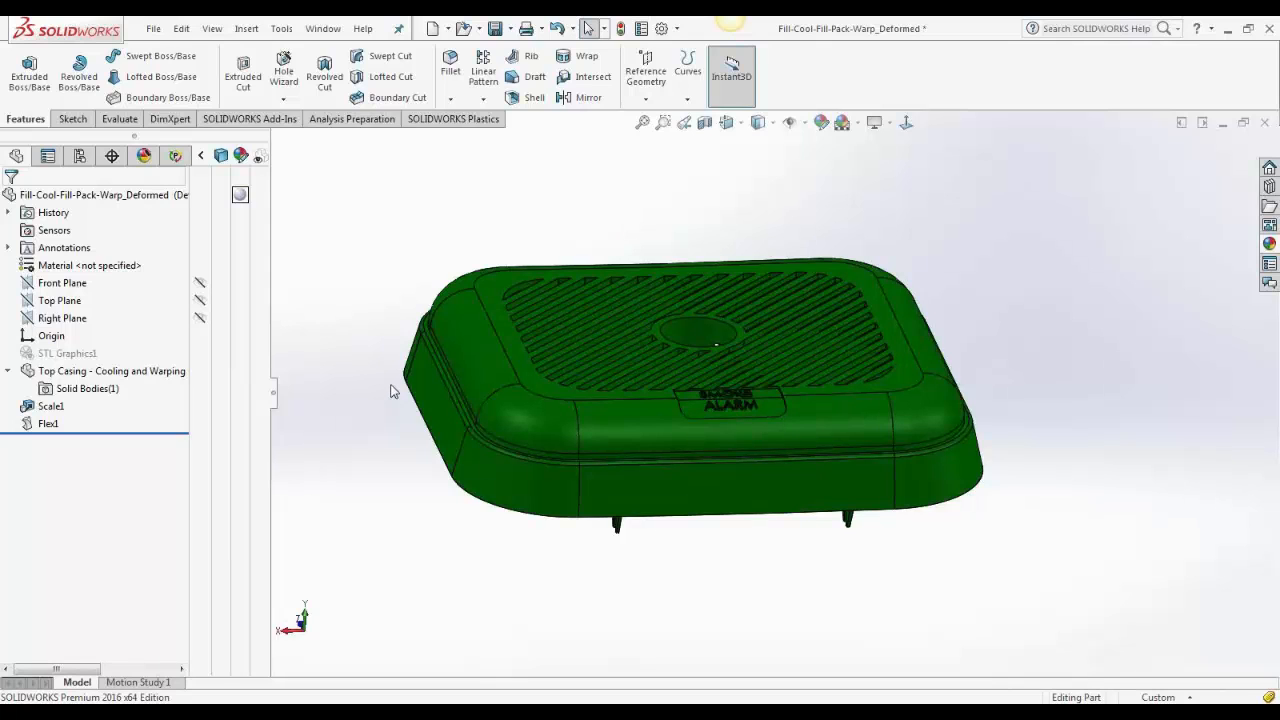
Switch to the PowerPoint slide show of Warping.pptx
key(alt+Tab)
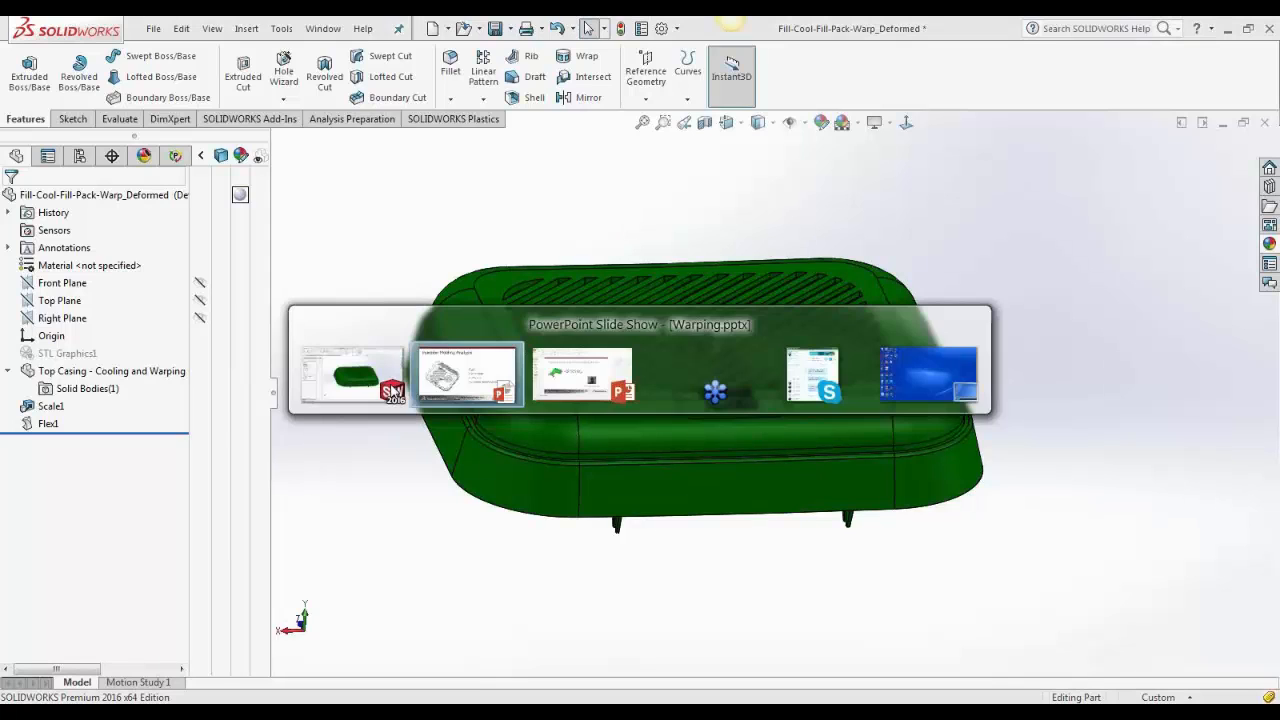